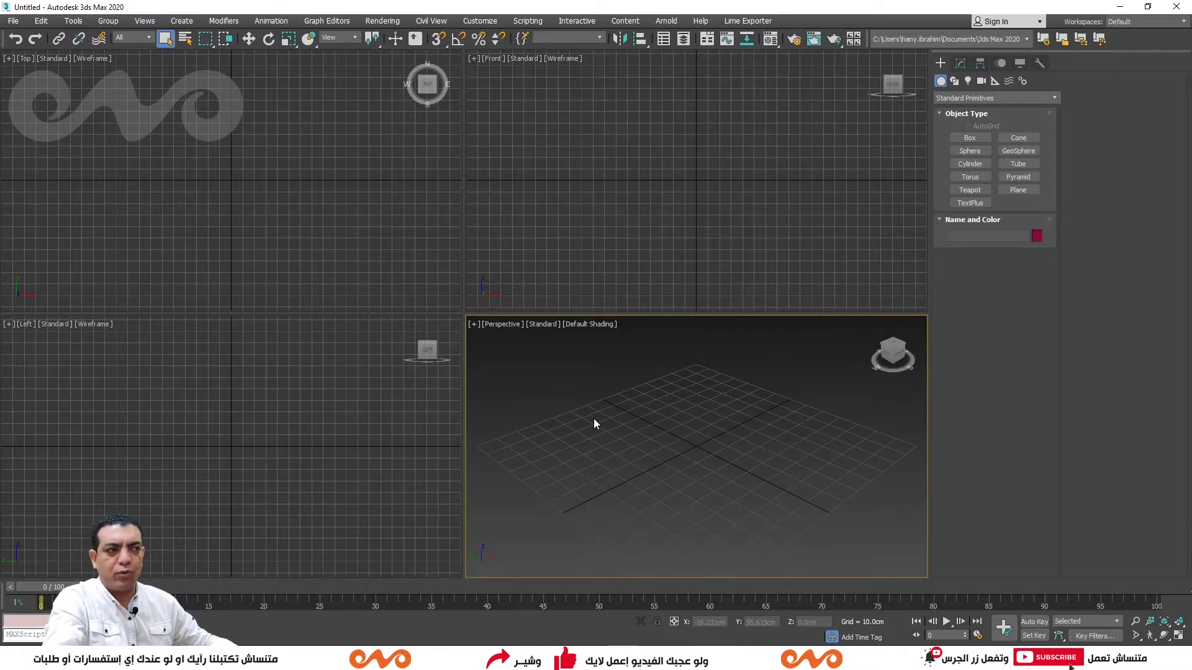
- Maximize the empty Perspective viewport with Alt+W so it fills the whole viewport area
{"action": "key", "text": "alt+w"}
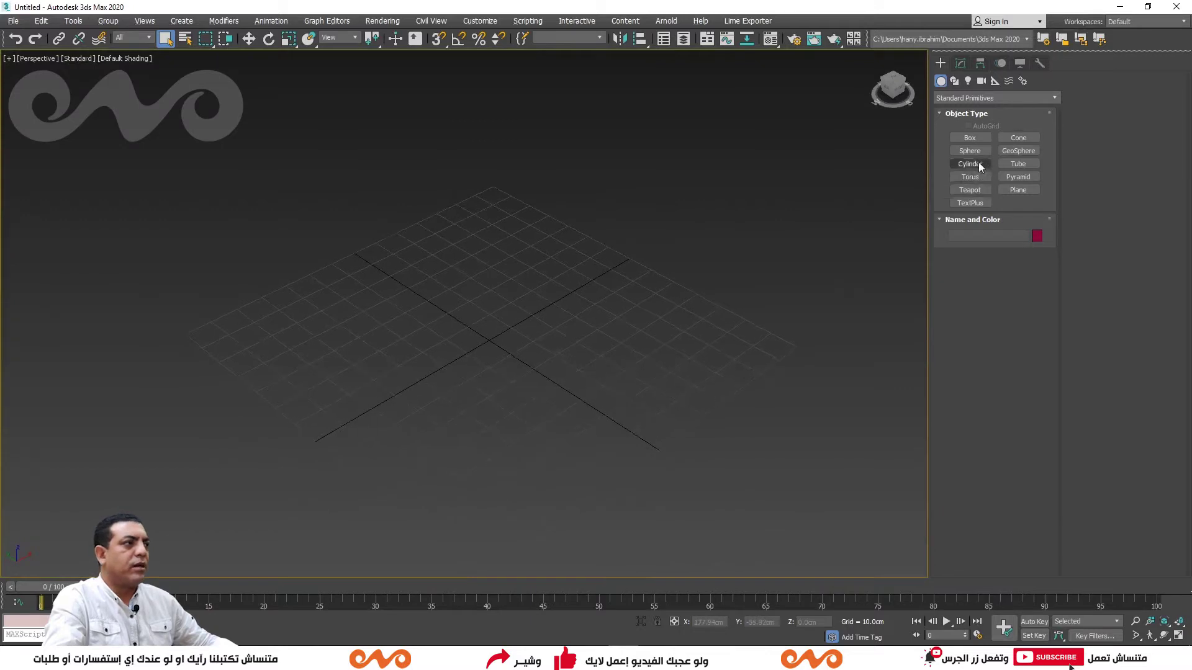
- Create a small box, Box001, on the grid and move it to a new spot
{"action": "left_click", "coordinate": [969, 137]}
{"action": "left_click_drag", "start_coordinate": [653, 369], "coordinate": [651, 395]}
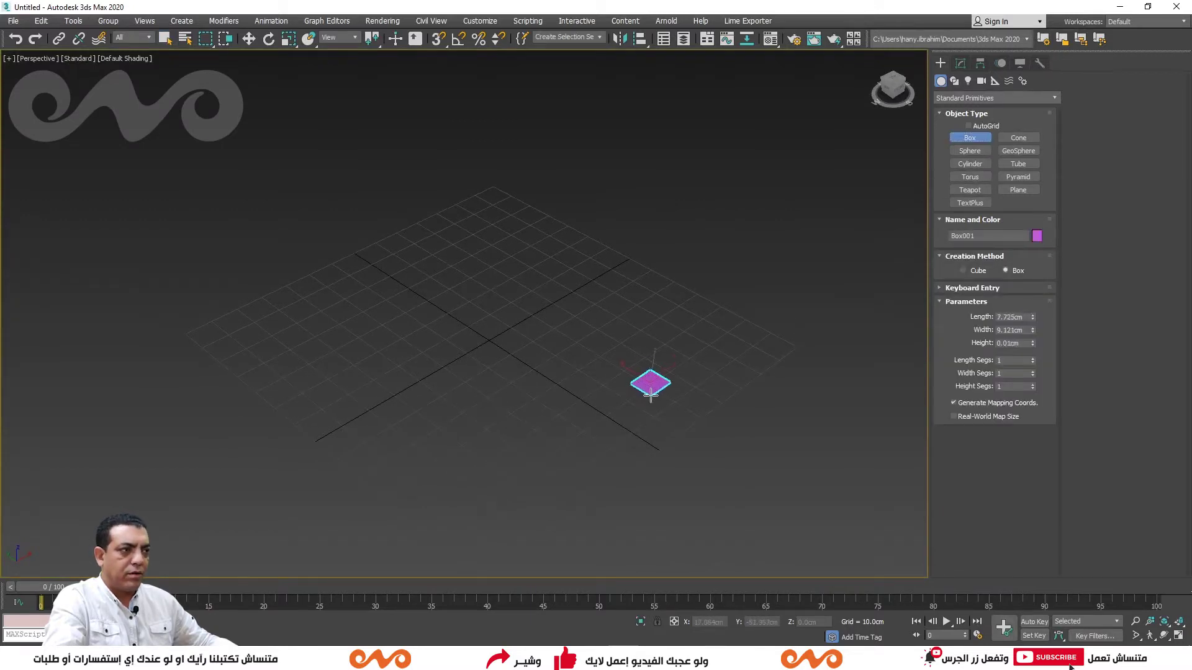
{"action": "left_click", "coordinate": [620, 373]}
{"action": "key", "text": "w"}
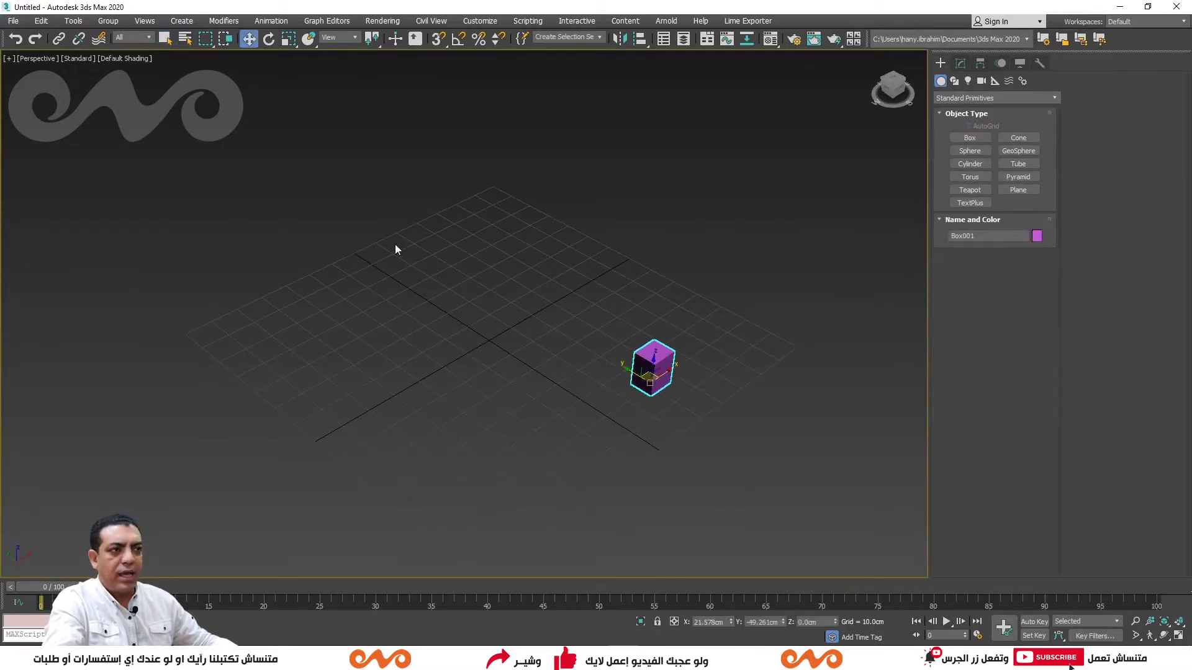
{"action": "mouse_move", "coordinate": [503, 412]}
{"action": "middle_mouse_down", "text": "alt"}
{"action": "mouse_move", "coordinate": [526, 369]}
{"action": "mouse_move", "coordinate": [540, 391]}
{"action": "mouse_move", "coordinate": [606, 385]}
{"action": "mouse_move", "coordinate": [609, 434]}
{"action": "mouse_move", "coordinate": [590, 440]}
{"action": "middle_mouse_up", "text": "alt"}
{"action": "left_click_drag", "start_coordinate": [589, 440], "coordinate": [526, 469]}
{"action": "middle_click_drag", "start_coordinate": [526, 470], "coordinate": [561, 434], "text": "alt"}
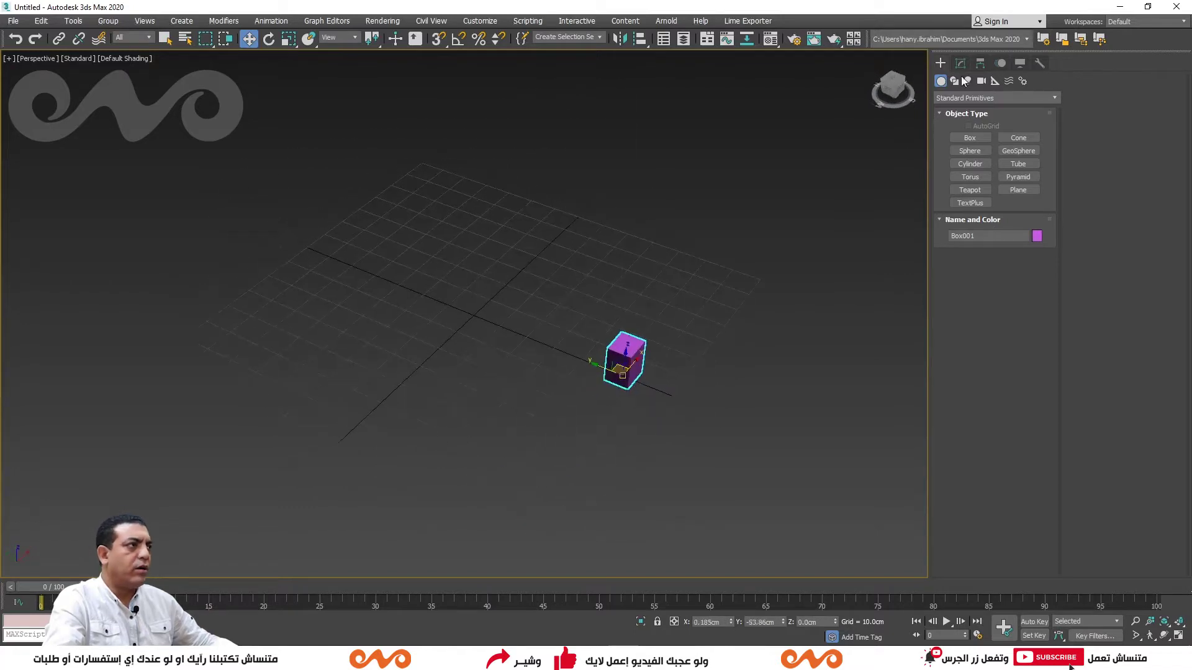
{"action": "left_click", "coordinate": [980, 62]}
- Move Box001's pivot alone to the world origin by zeroing its X and Y
{"action": "left_click", "coordinate": [989, 150]}
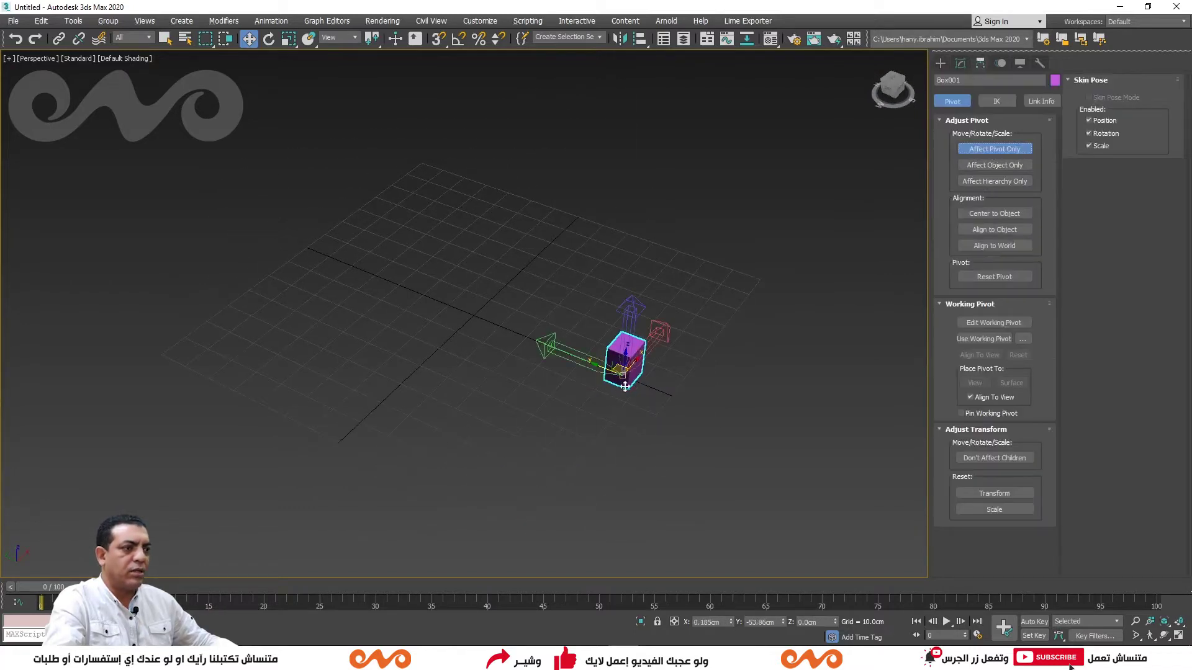
{"action": "right_click", "coordinate": [731, 622]}
{"action": "right_click", "coordinate": [783, 622]}
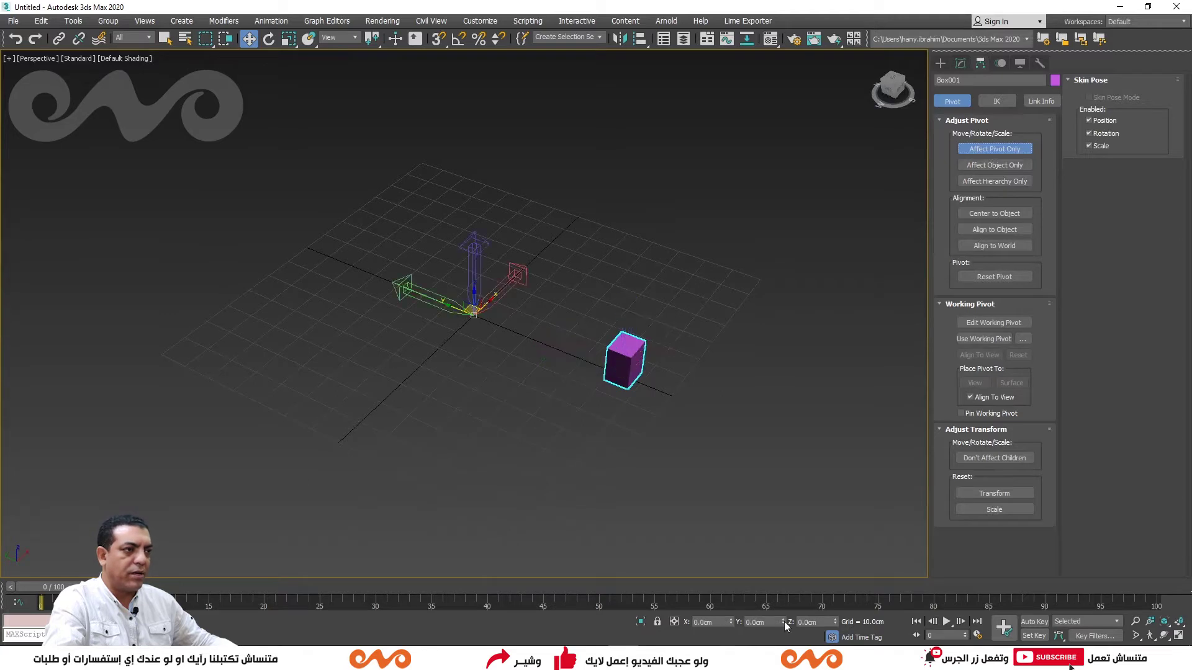
{"action": "left_click", "coordinate": [981, 149]}
{"action": "middle_click_drag", "start_coordinate": [543, 381], "coordinate": [534, 407], "text": "alt"}
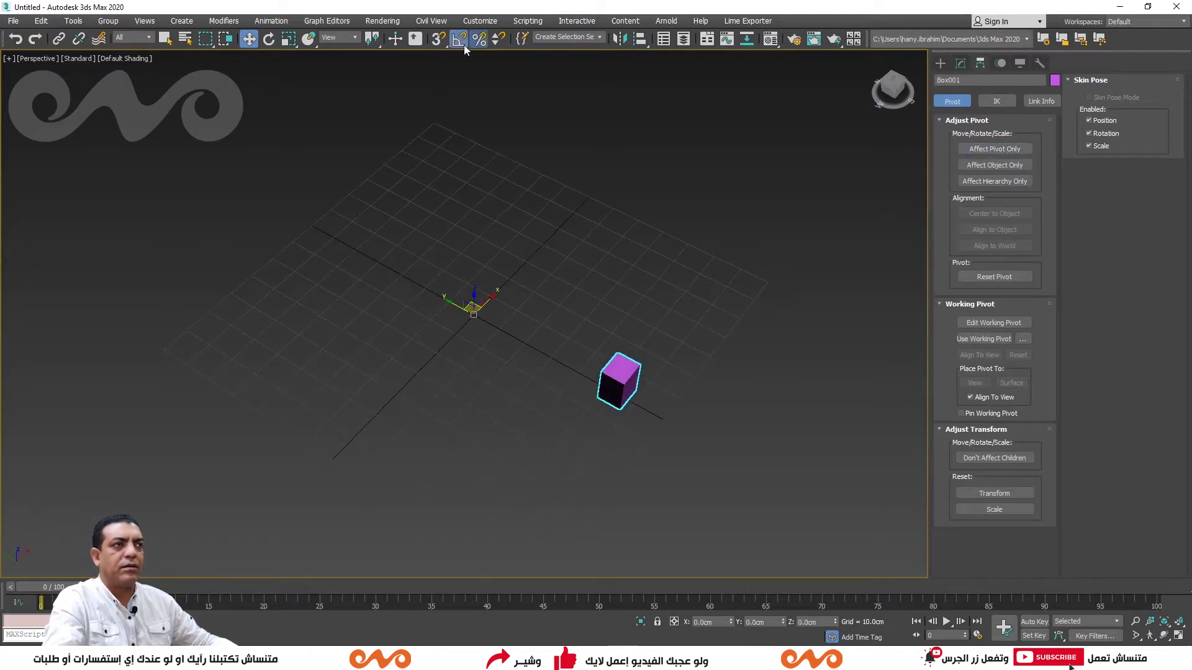
- Set the angle snap value to 45 degrees in Grid and Snap Settings
{"action": "right_click", "coordinate": [479, 40]}
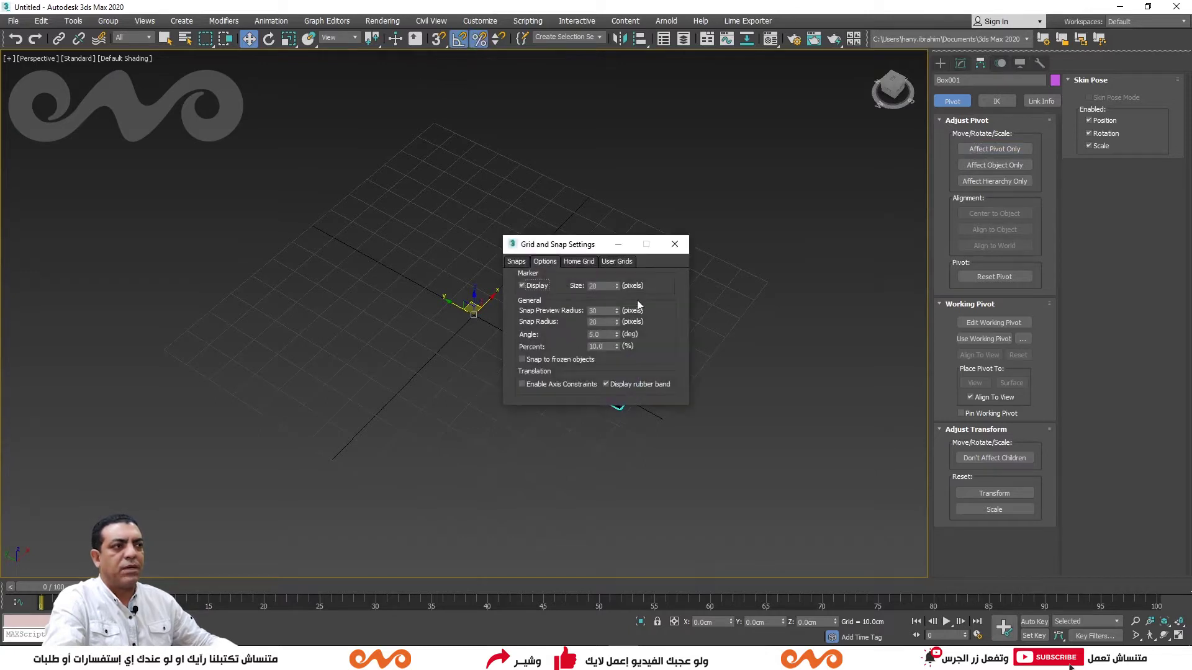
{"action": "double_click", "coordinate": [600, 335]}
{"action": "type", "text": "45"}
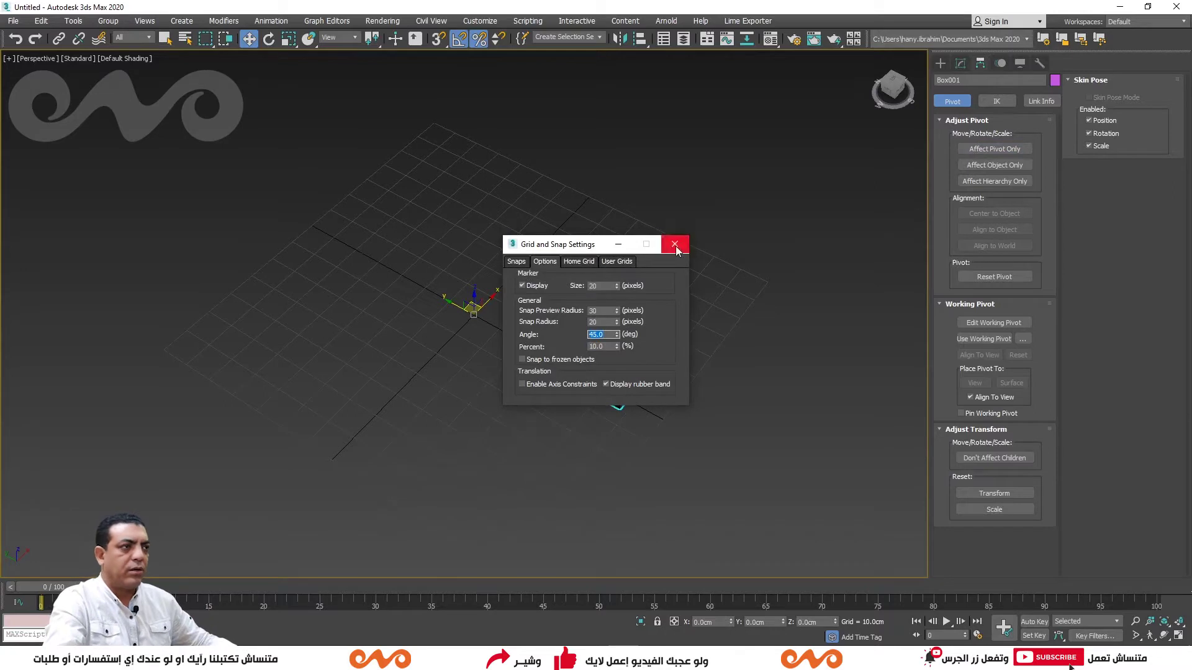
{"action": "left_click", "coordinate": [675, 244]}
{"action": "key", "text": "e"}
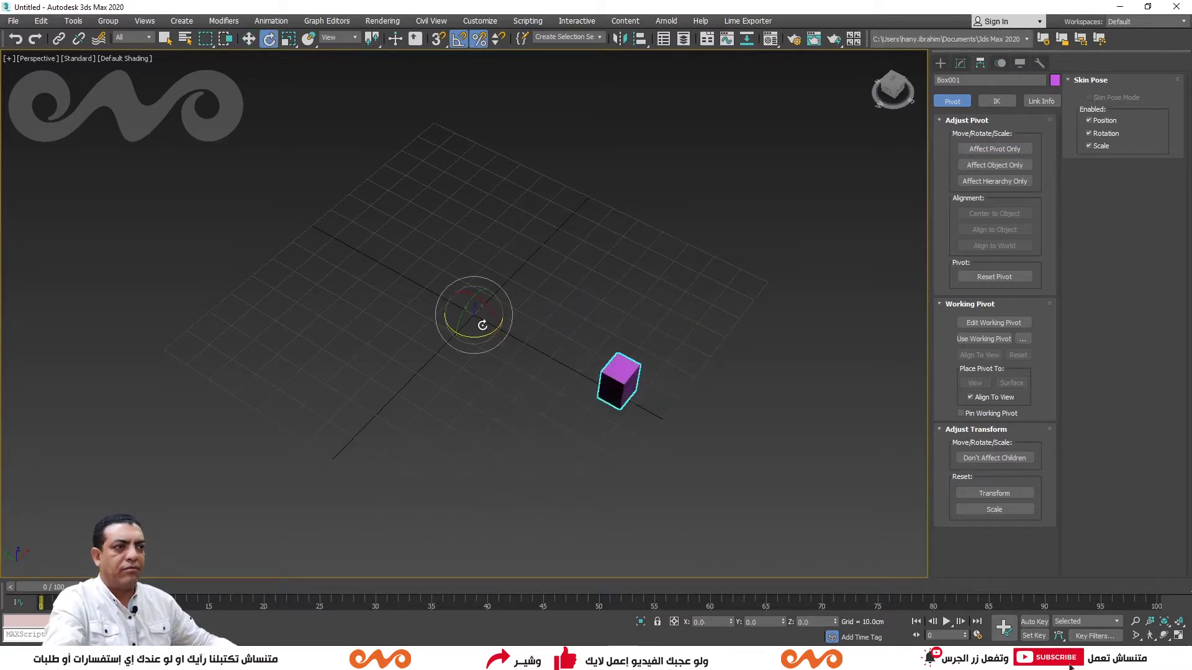
{"action": "left_click_drag", "start_coordinate": [475, 339], "coordinate": [480, 333], "text": "shift"}
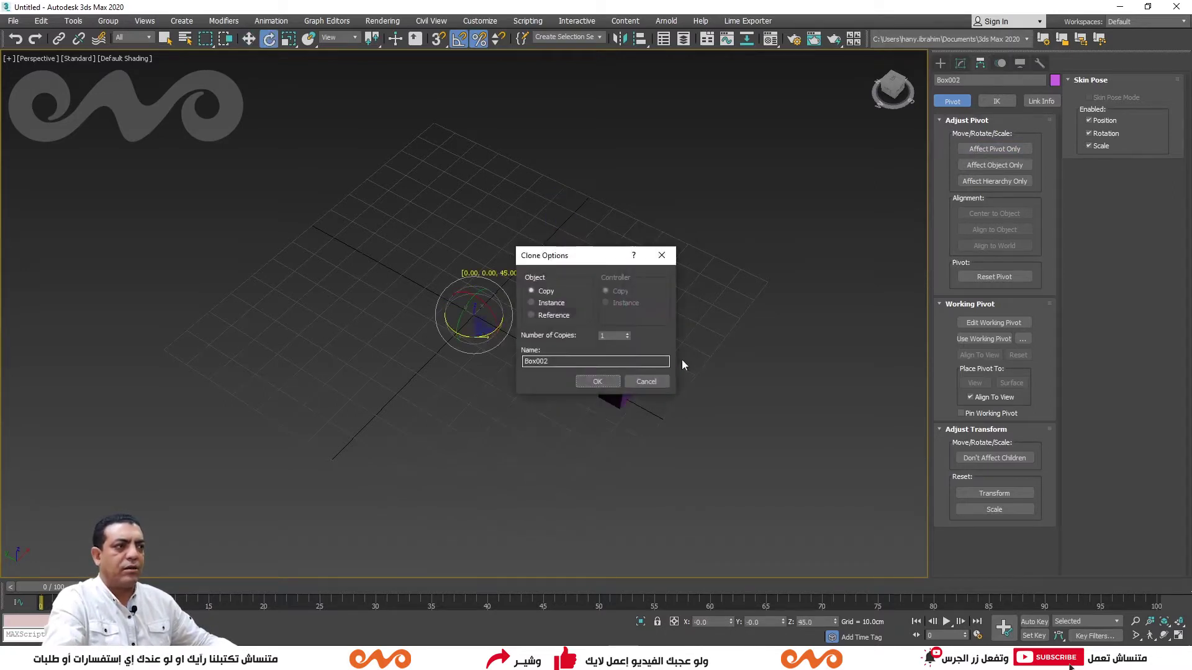
{"action": "left_click", "coordinate": [627, 333]}
{"action": "left_click", "coordinate": [596, 382]}
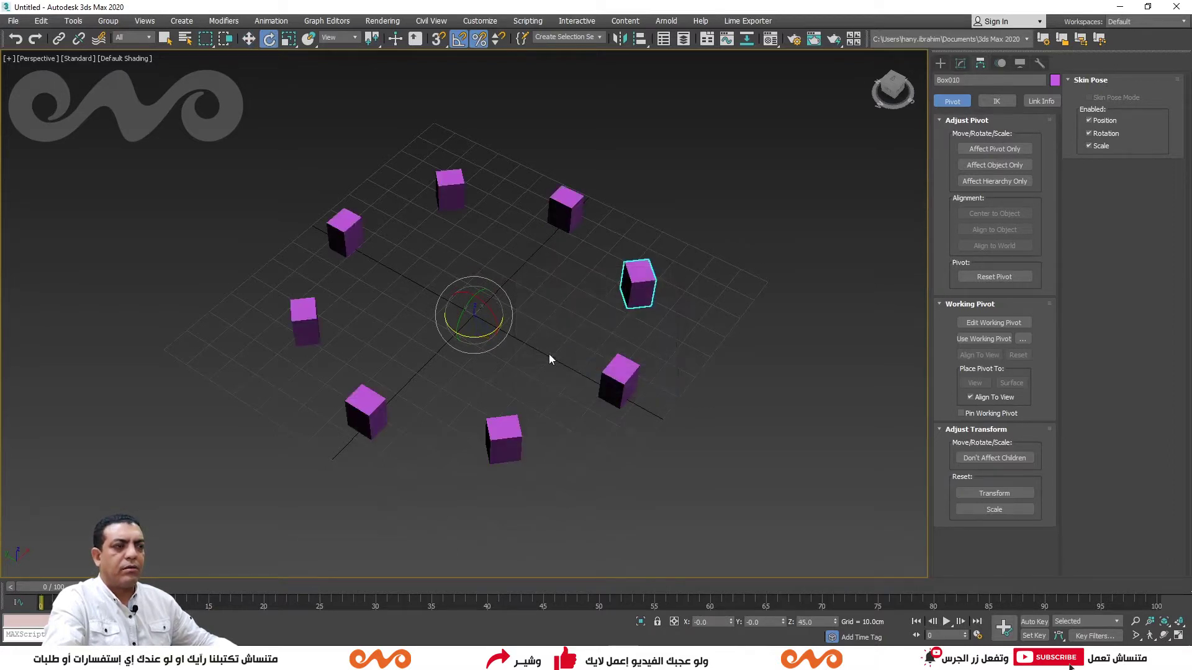
{"action": "key", "text": "w"}
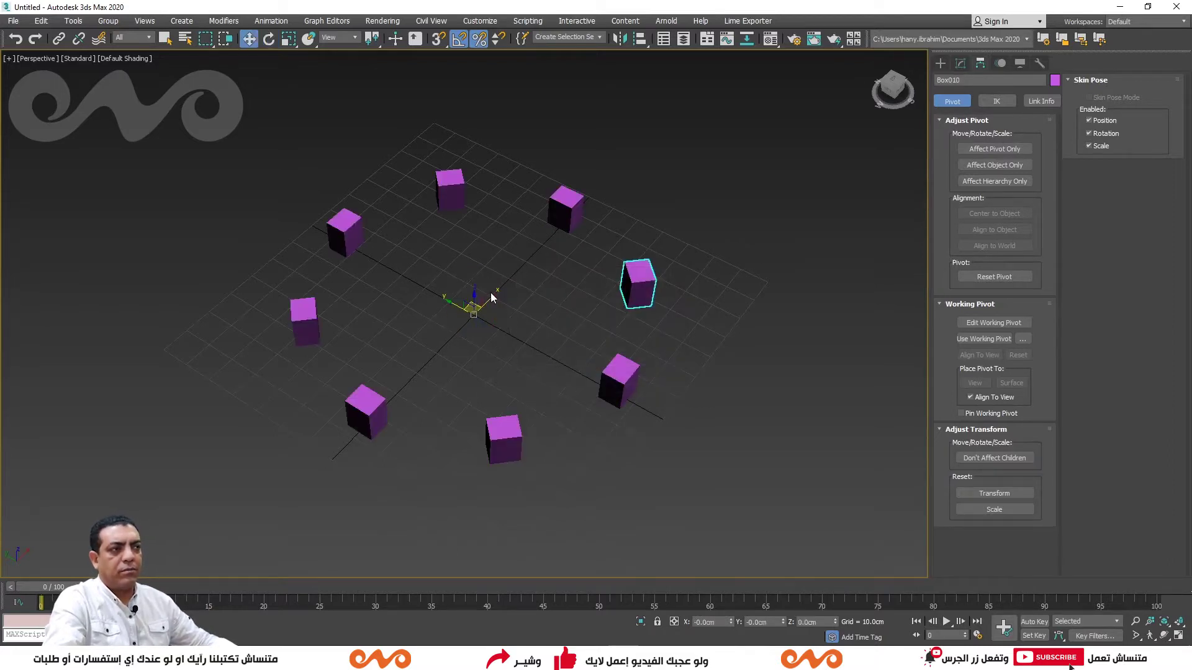
{"action": "left_click", "coordinate": [654, 363]}
{"action": "left_click", "coordinate": [620, 379]}
{"action": "left_click", "coordinate": [556, 346]}
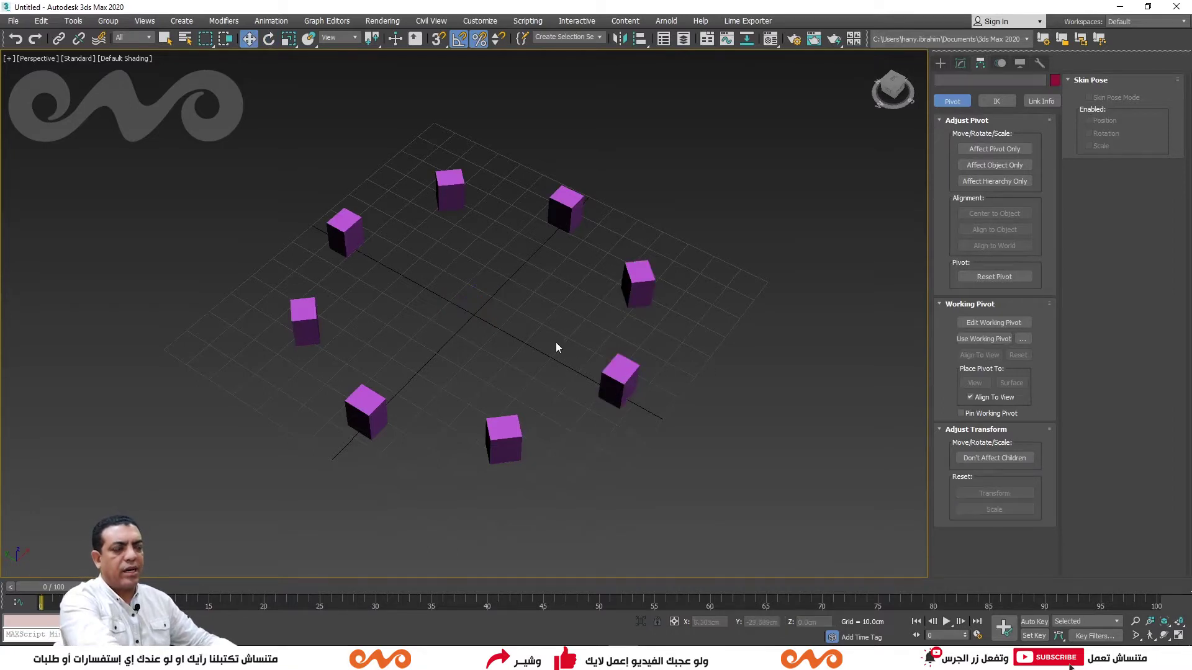
{"action": "left_click", "coordinate": [520, 429]}
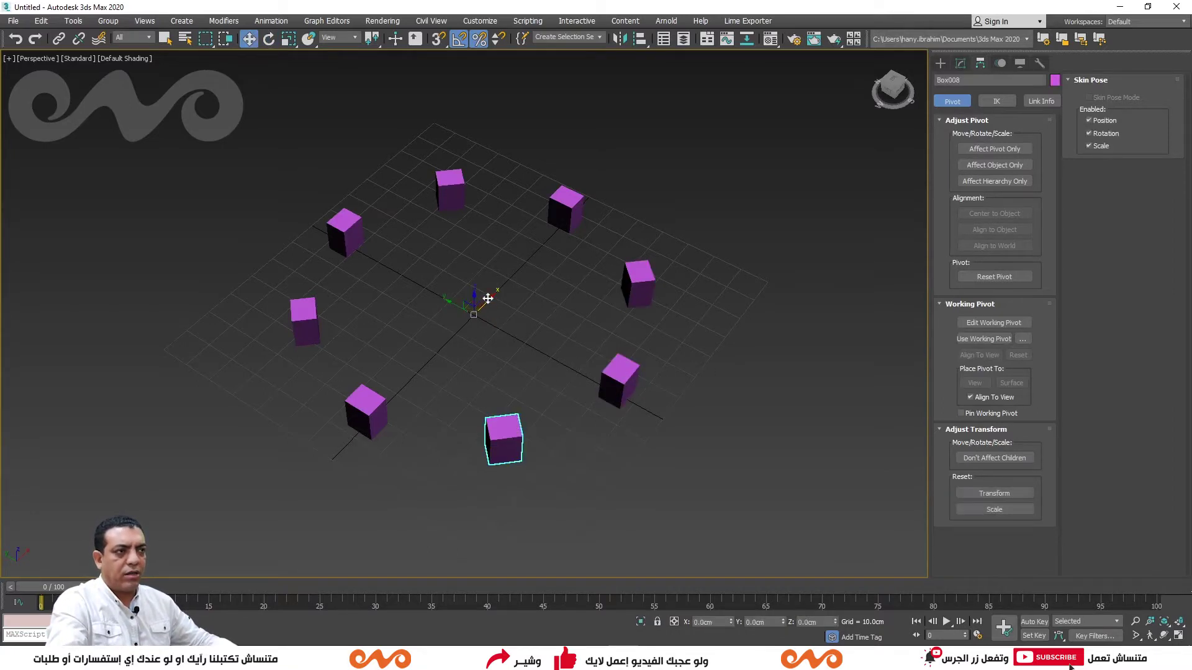
{"action": "left_click_drag", "start_coordinate": [488, 298], "coordinate": [506, 330]}
{"action": "key", "text": "ctrl+z"}
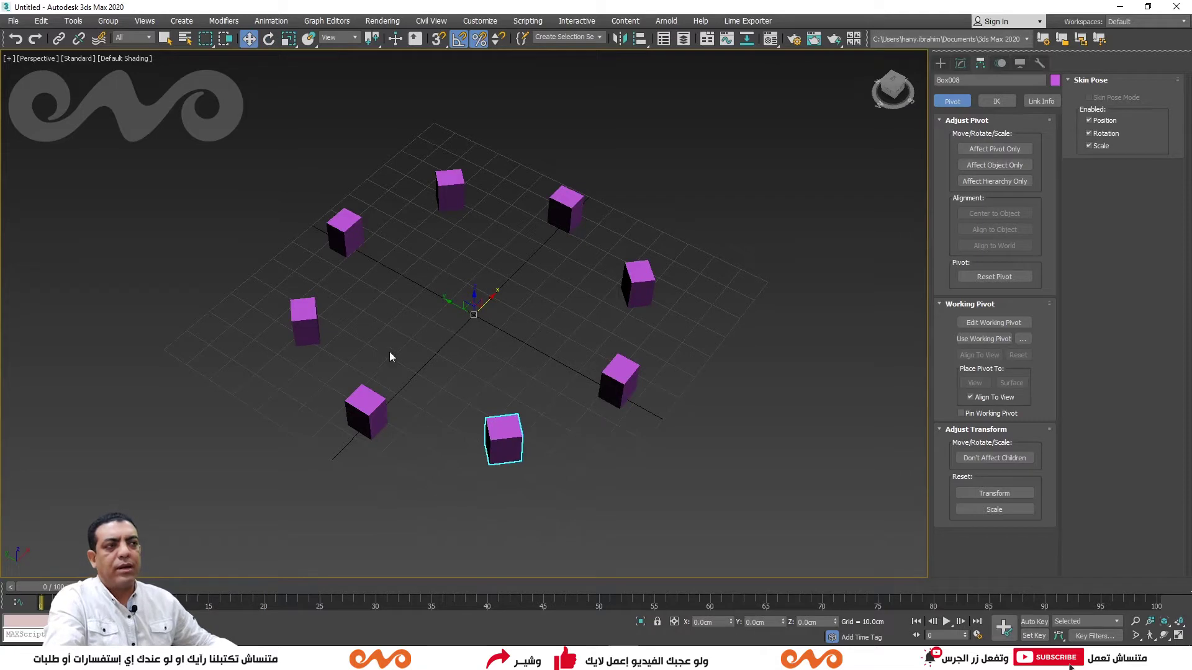
{"action": "key", "text": "ctrl+a"}
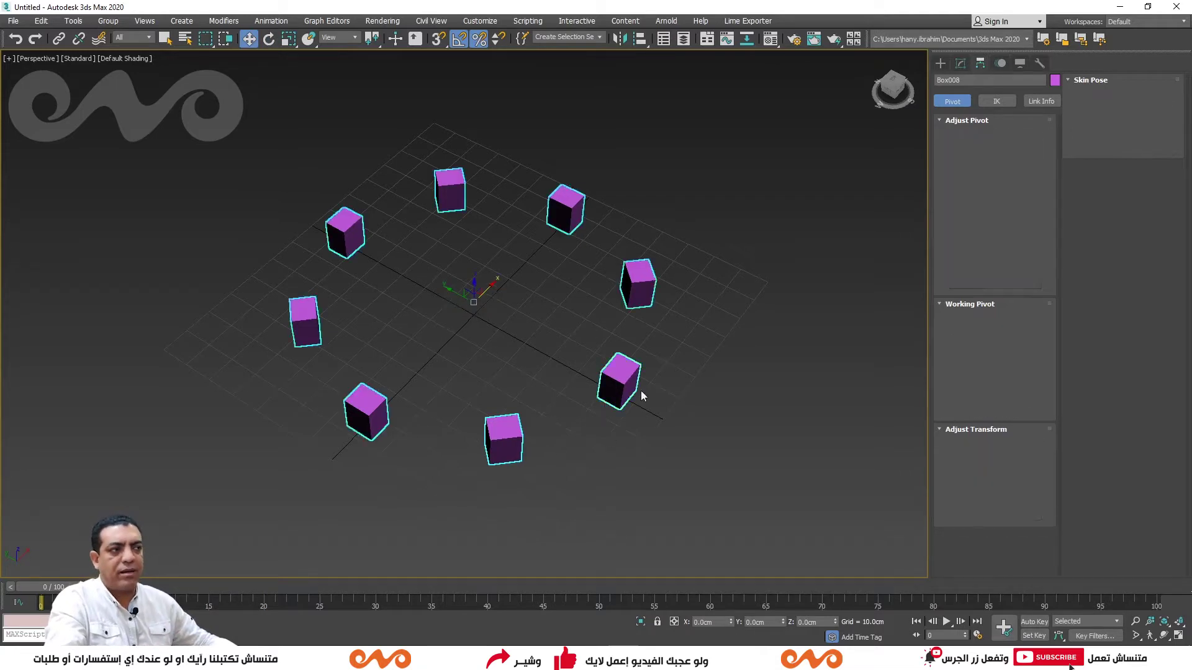
{"action": "left_click", "coordinate": [612, 400], "text": "alt"}
- Delete the eight copied boxes, keeping only the original box
{"action": "key", "text": "Delete"}
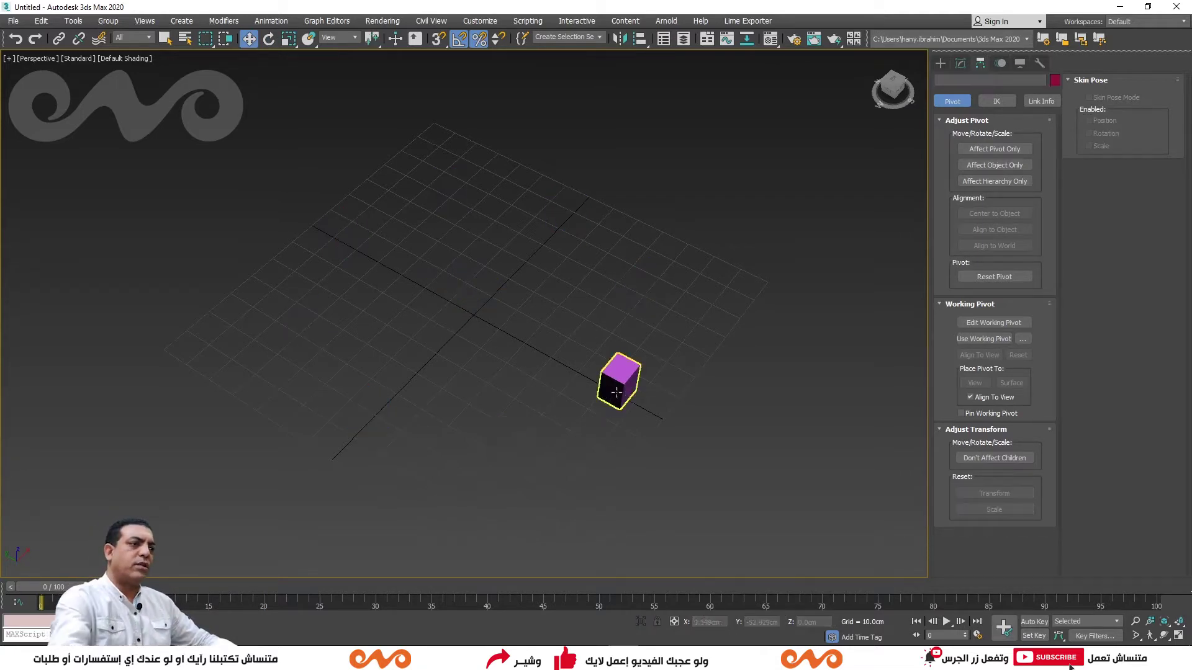
{"action": "left_click", "coordinate": [613, 396]}
{"action": "left_click", "coordinate": [942, 65]}
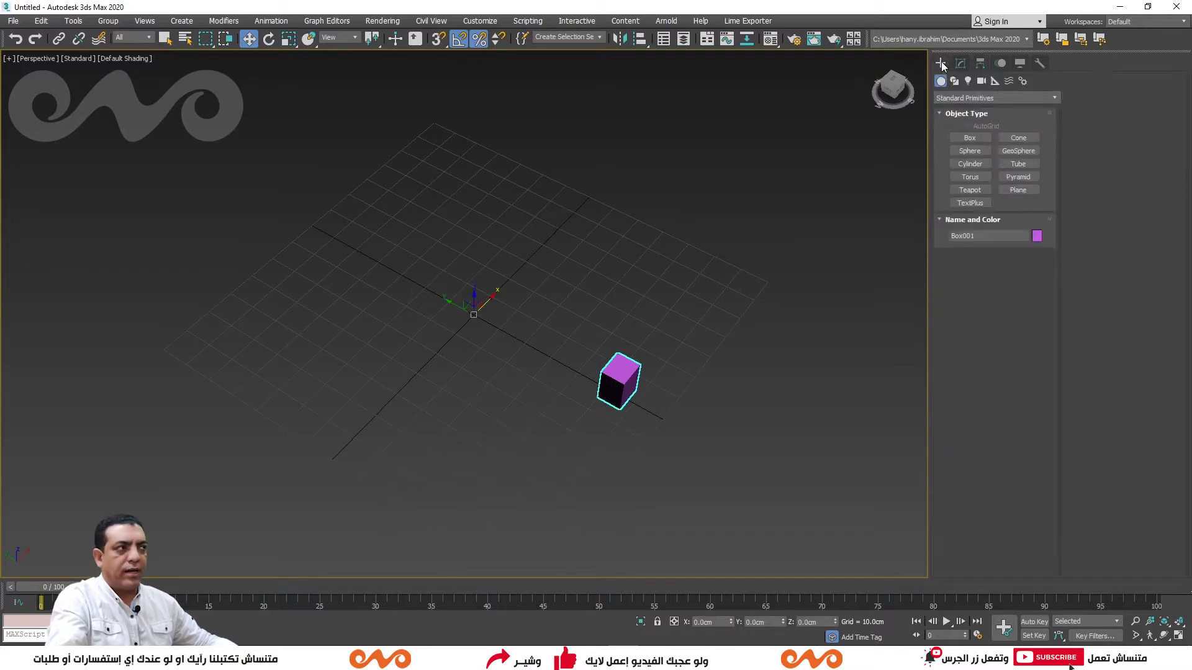
{"action": "left_click", "coordinate": [954, 81]}
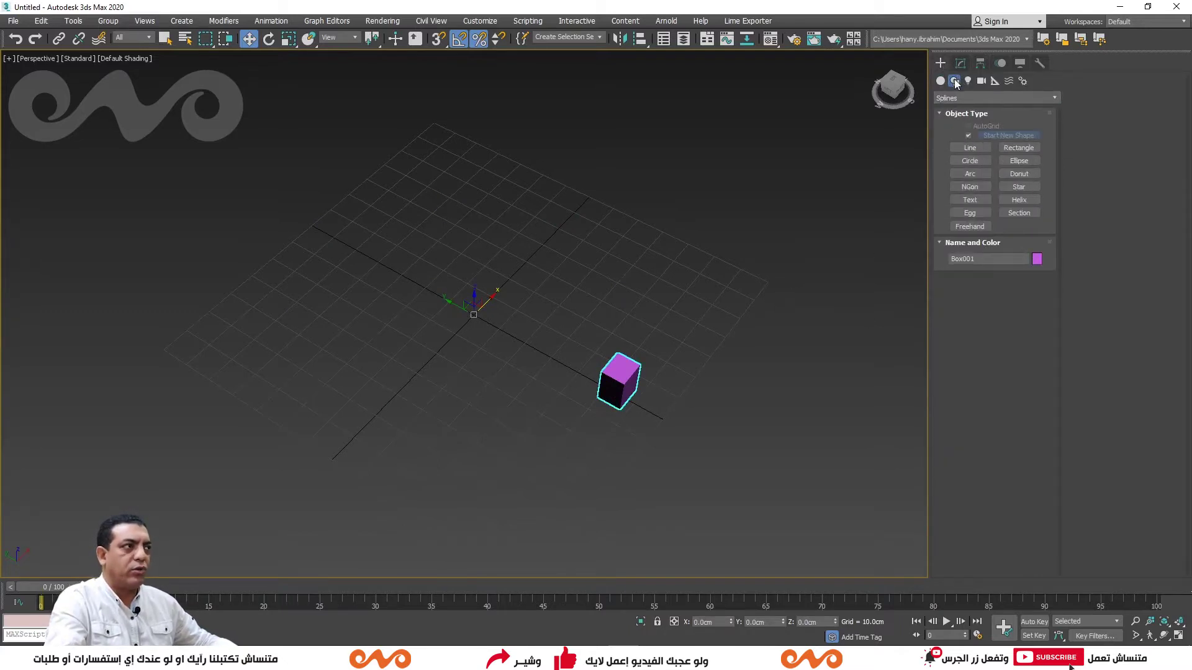
- Draw a circle spline, Circle001, centred on the world origin beside the box
{"action": "left_click", "coordinate": [969, 161]}
{"action": "left_click_drag", "start_coordinate": [472, 313], "coordinate": [503, 393]}
{"action": "key", "text": "w"}
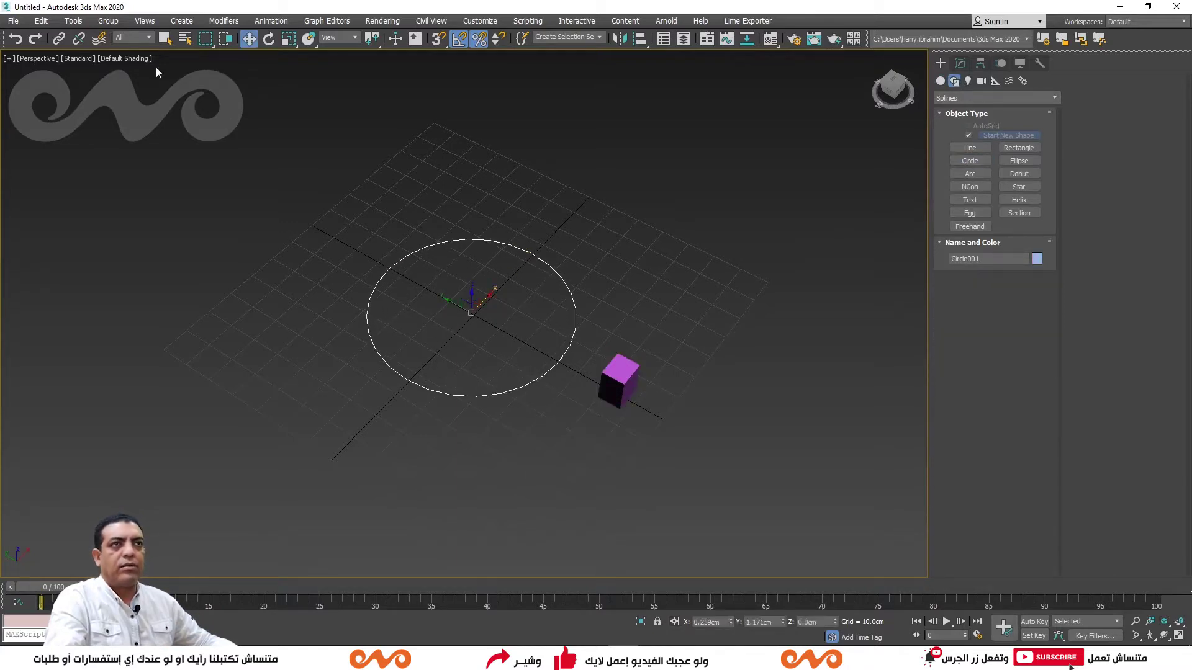
{"action": "left_click", "coordinate": [80, 22]}
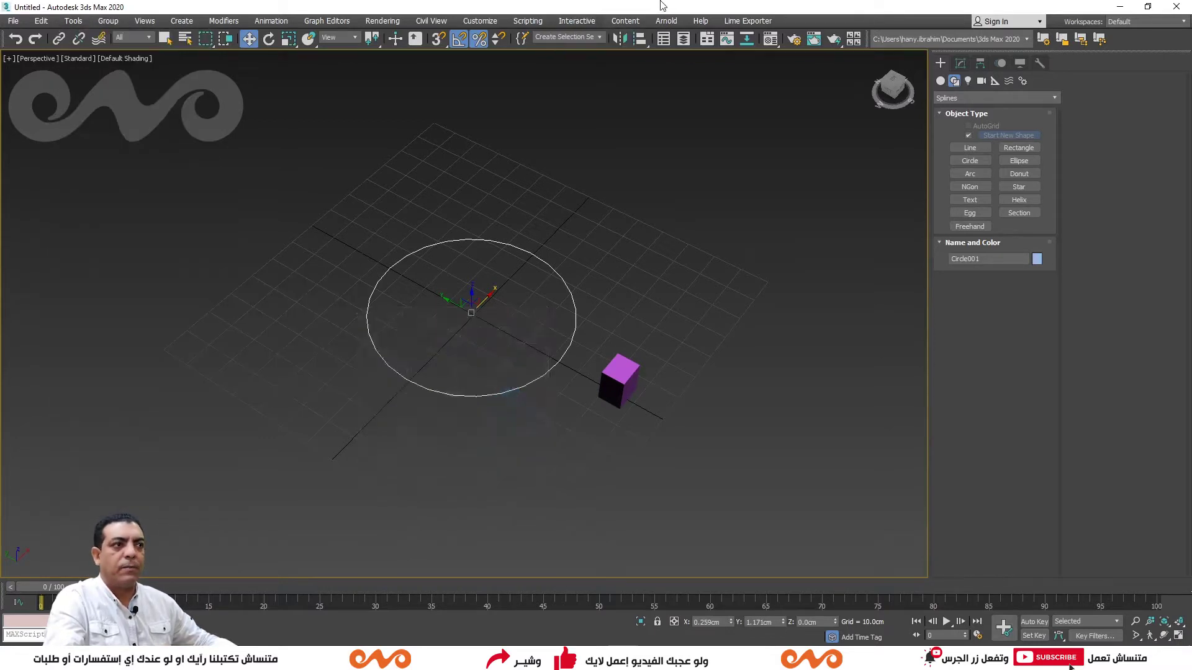
{"action": "left_click", "coordinate": [74, 22]}
{"action": "mouse_move", "coordinate": [130, 285]}
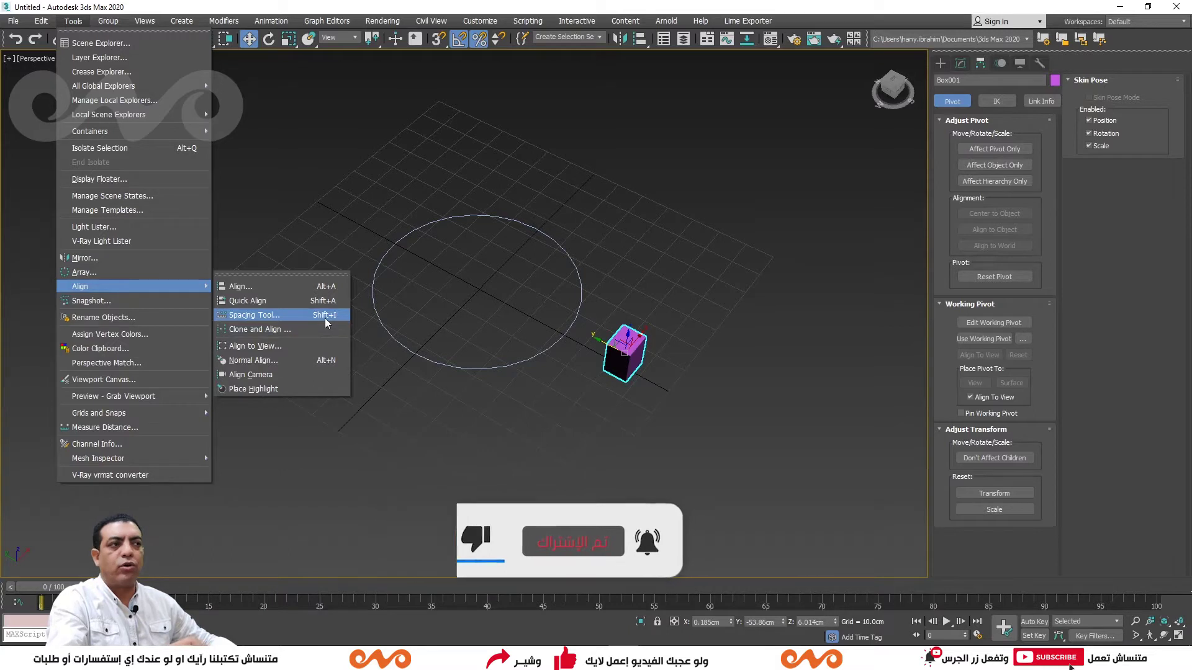
- Use the Spacing Tool to place 11 instanced boxes around Circle001, 21.375cm apart
{"action": "left_click", "coordinate": [324, 319]}
{"action": "left_click", "coordinate": [304, 201]}
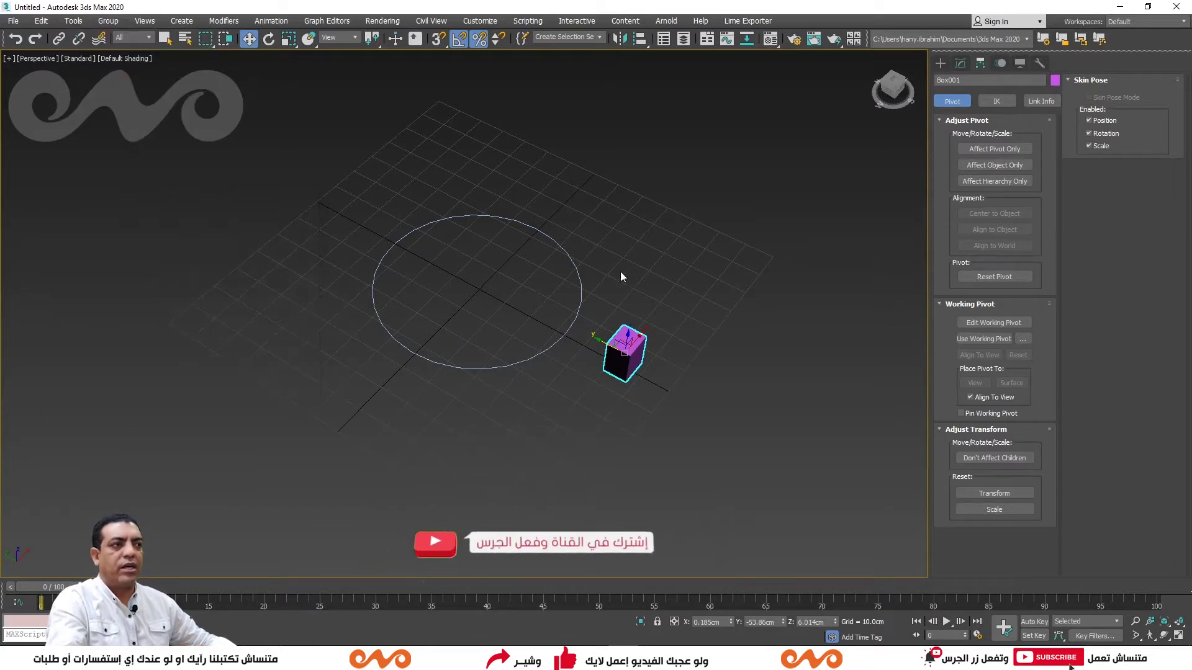
{"action": "left_click", "coordinate": [620, 273]}
{"action": "left_click", "coordinate": [627, 349]}
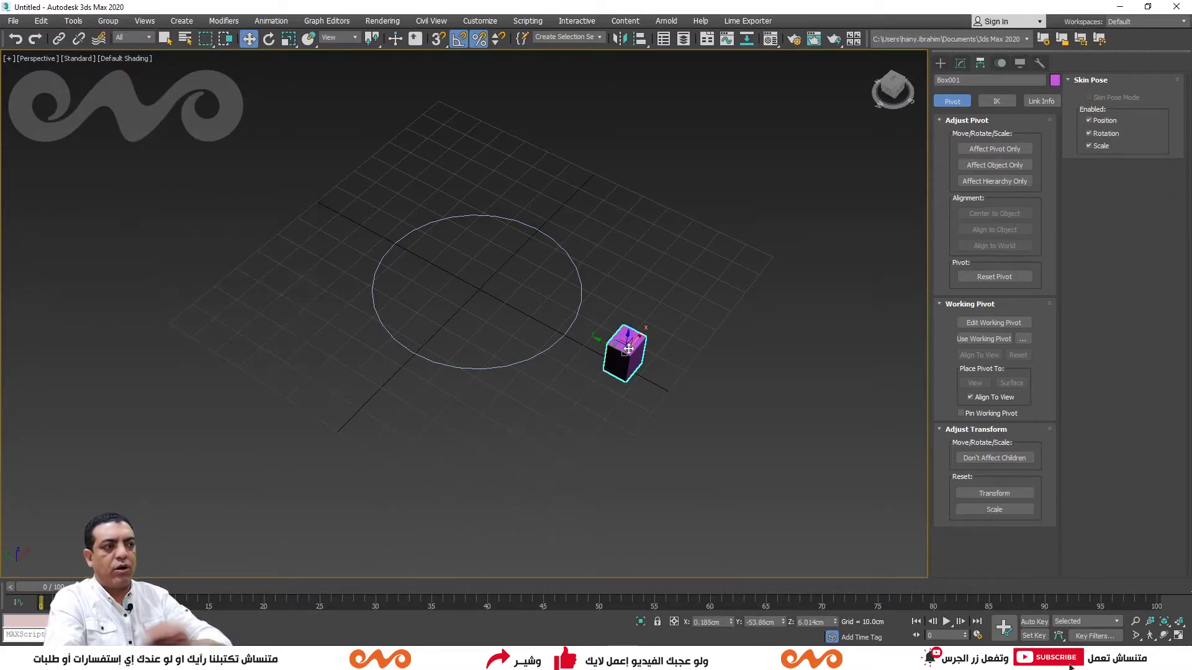
{"action": "key", "text": "shift+i"}
{"action": "left_click", "coordinate": [657, 273]}
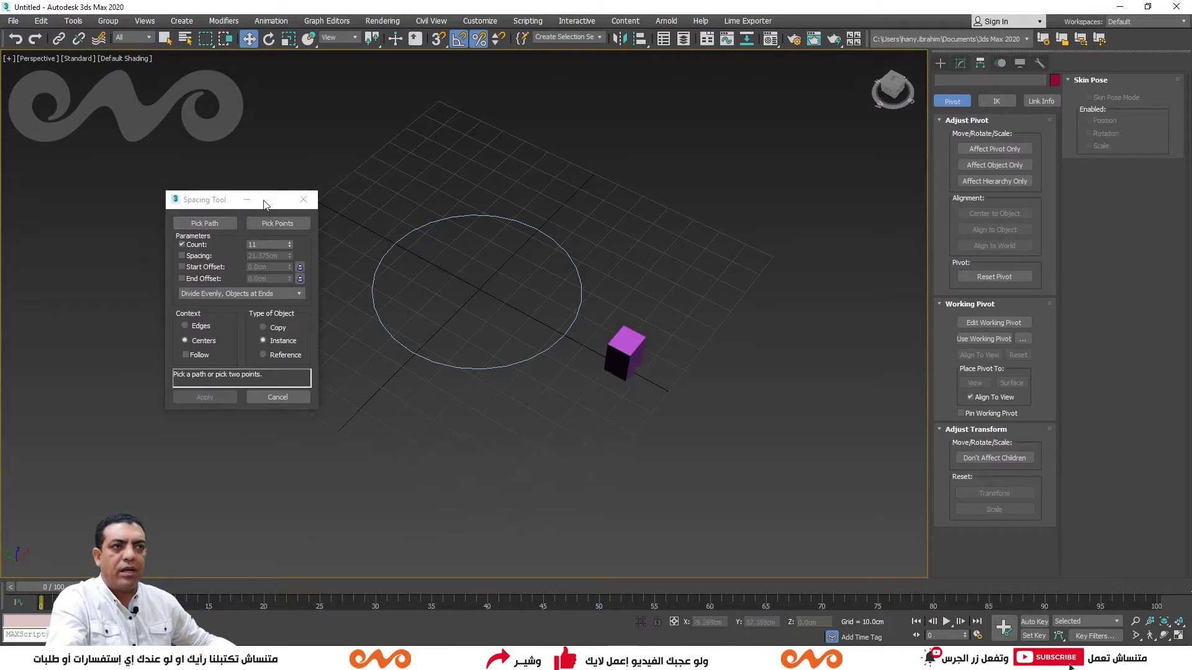
{"action": "left_click_drag", "start_coordinate": [223, 205], "coordinate": [251, 209]}
{"action": "left_click", "coordinate": [620, 343]}
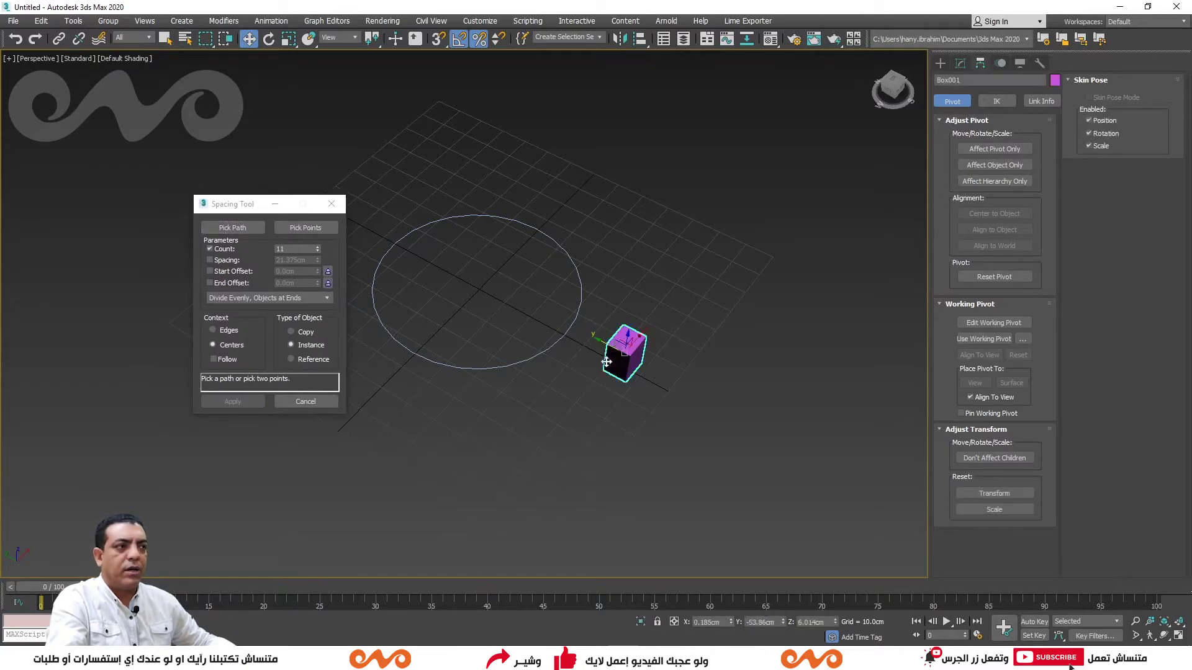
{"action": "left_click", "coordinate": [239, 230]}
{"action": "left_click", "coordinate": [555, 240]}
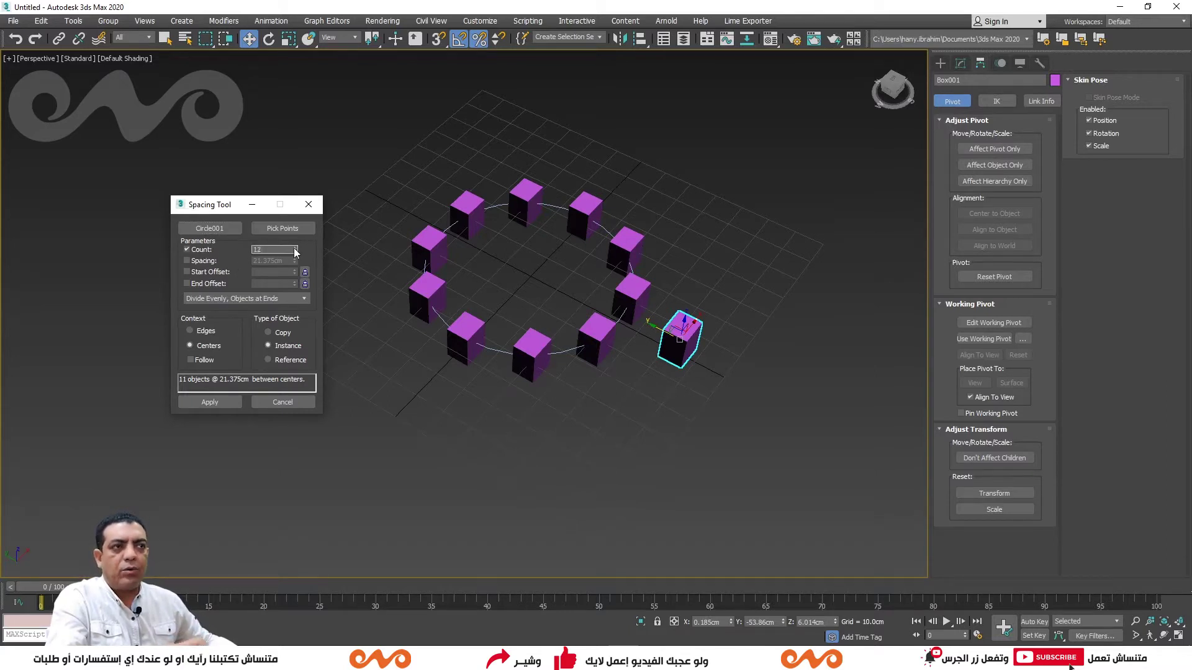
- Set 8 box copies, then switch to Centered, Specify Spacing at 29.235cm
{"action": "left_click_drag", "start_coordinate": [296, 248], "coordinate": [294, 257]}
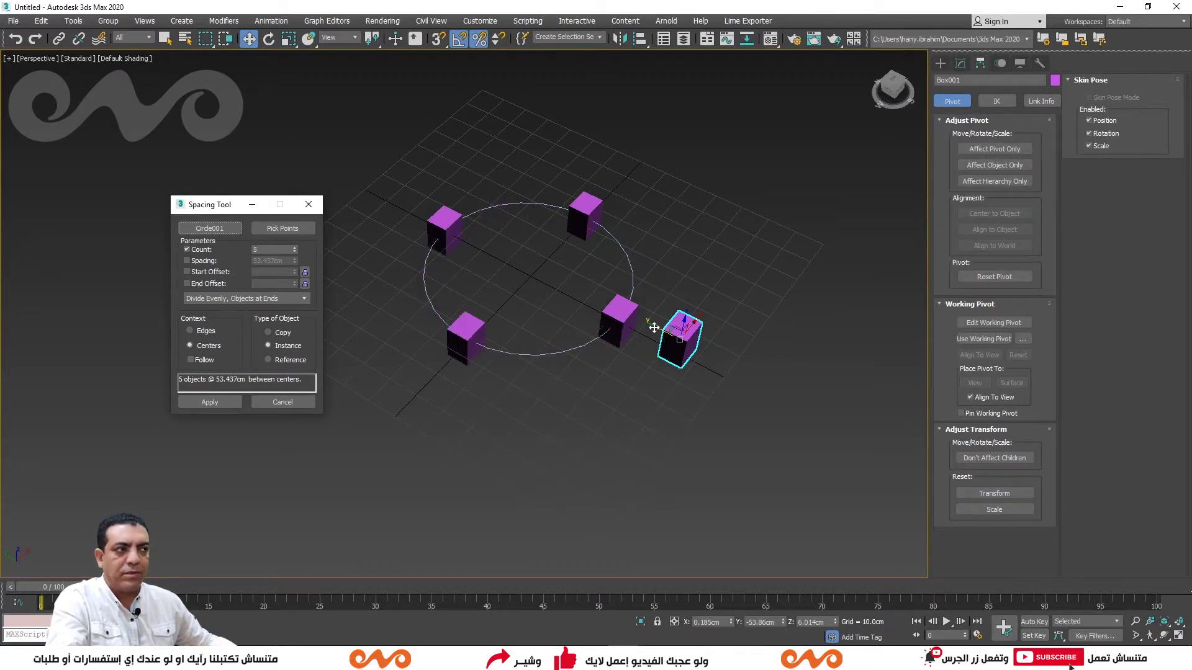
{"action": "left_click", "coordinate": [293, 247]}
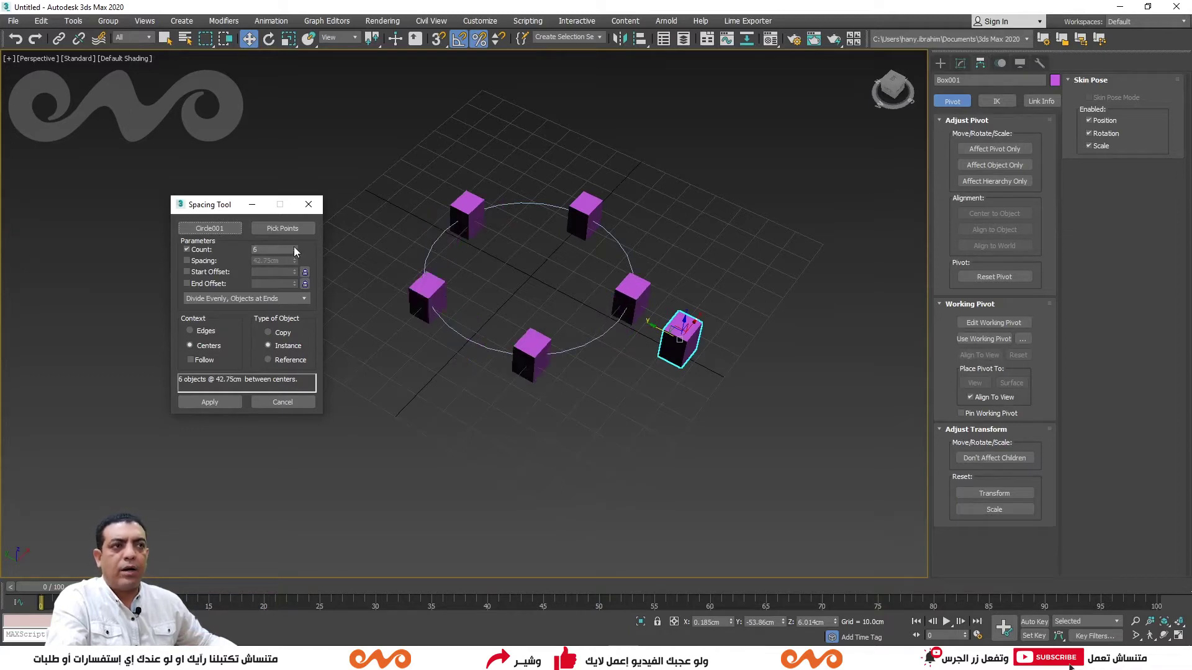
{"action": "left_click", "coordinate": [293, 247]}
{"action": "left_click", "coordinate": [294, 247]}
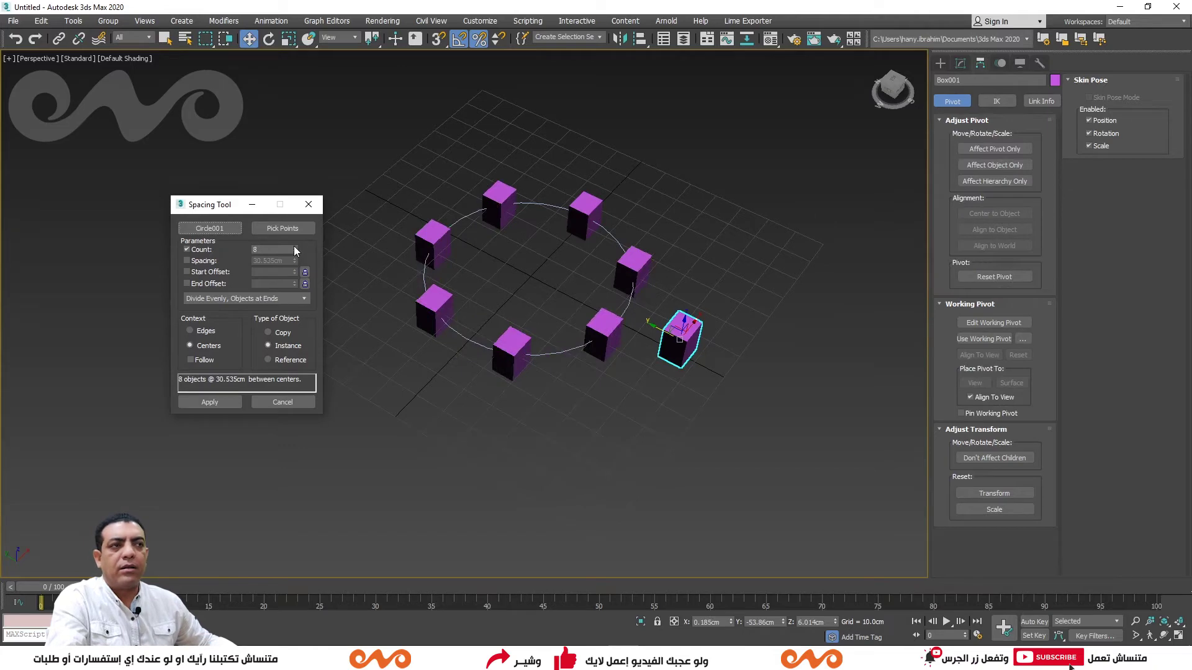
{"action": "left_click", "coordinate": [204, 262]}
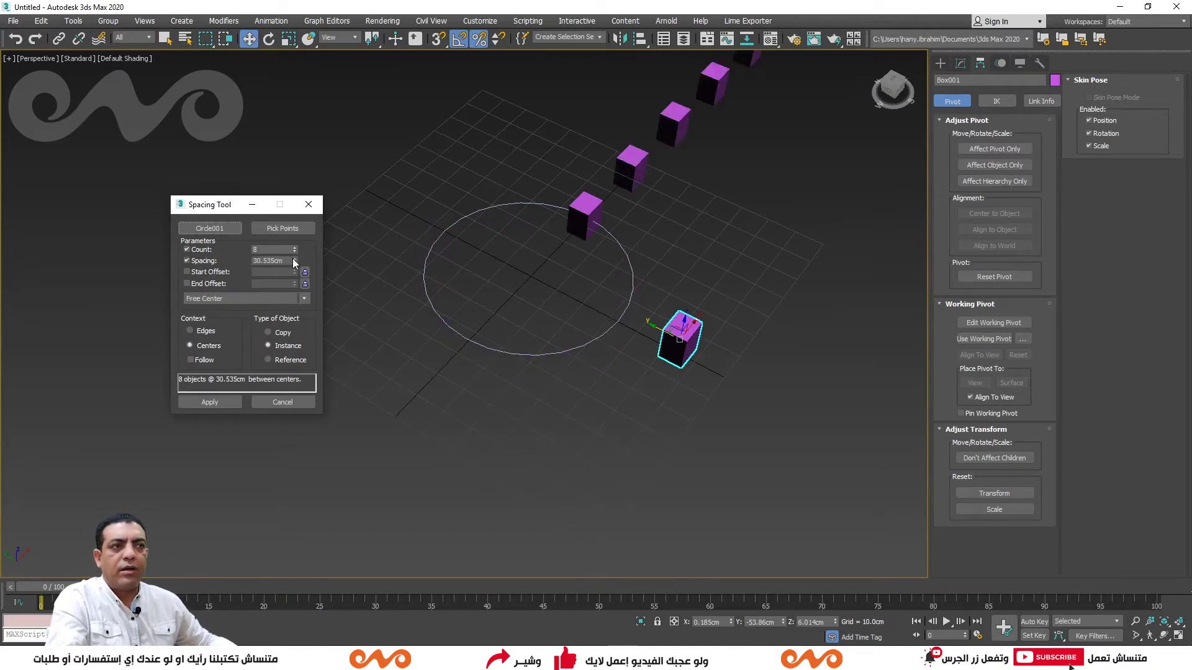
{"action": "left_click_drag", "start_coordinate": [294, 262], "coordinate": [295, 276]}
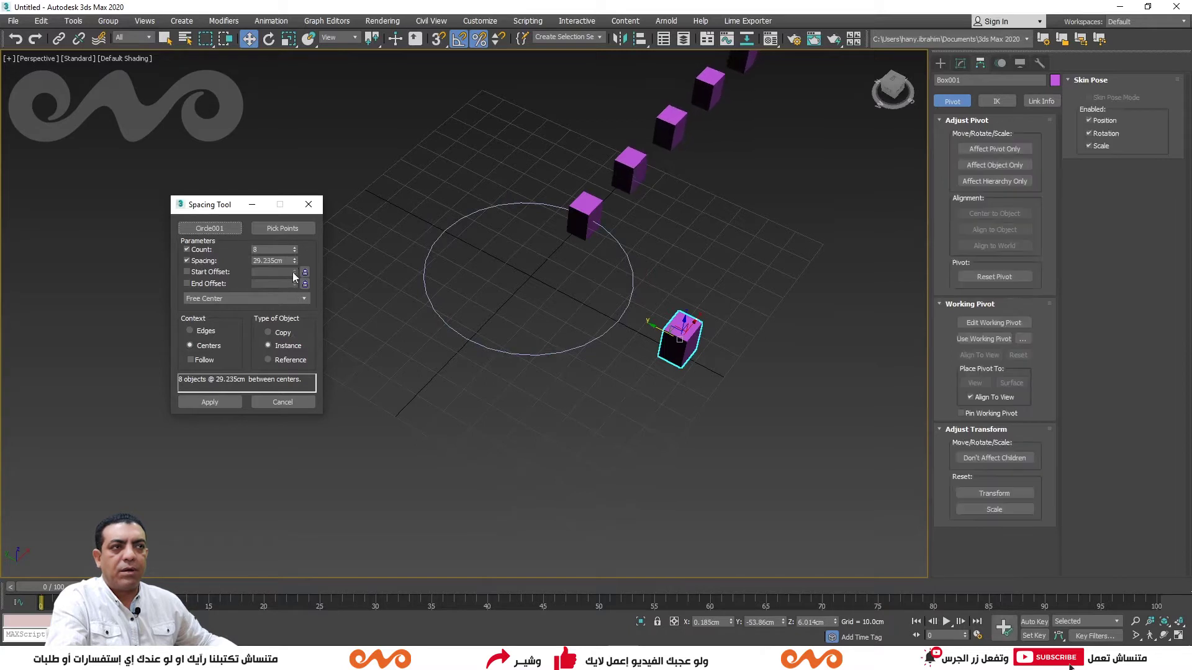
{"action": "left_click", "coordinate": [195, 250]}
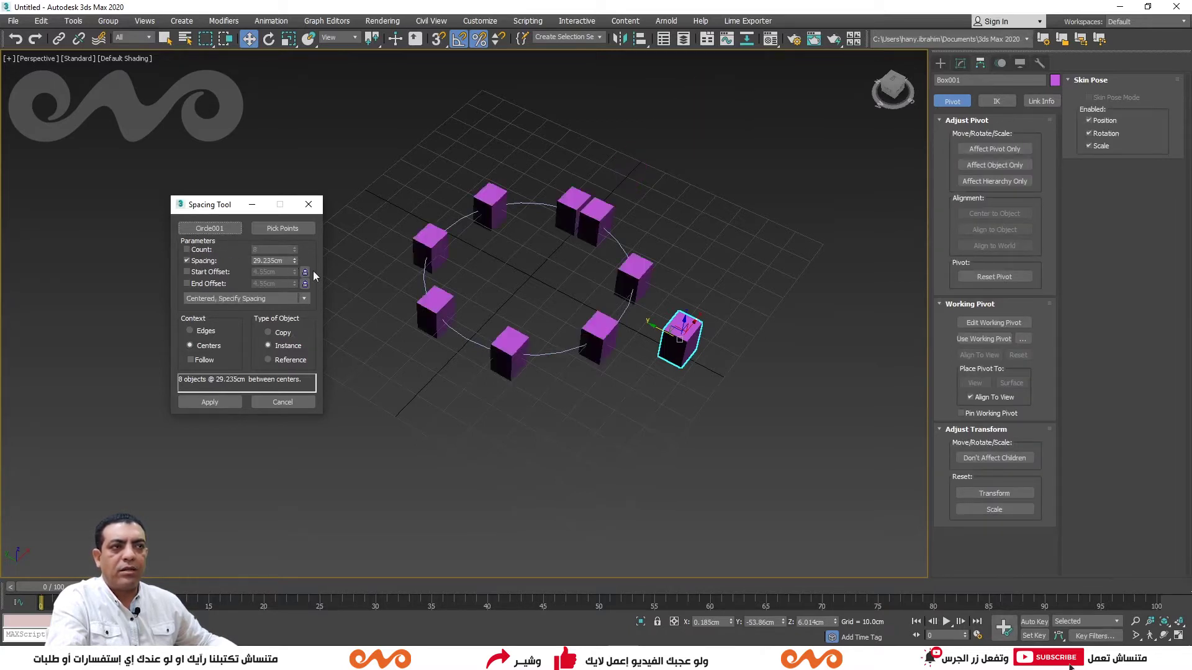
- Tighten spacing to 17.865cm for 12 boxes measured between centres, with Follow on
{"action": "mouse_move", "coordinate": [296, 262]}
{"action": "left_mouse_down"}
{"action": "mouse_move", "coordinate": [262, 520]}
{"action": "mouse_move", "coordinate": [226, 165]}
{"action": "left_mouse_up"}
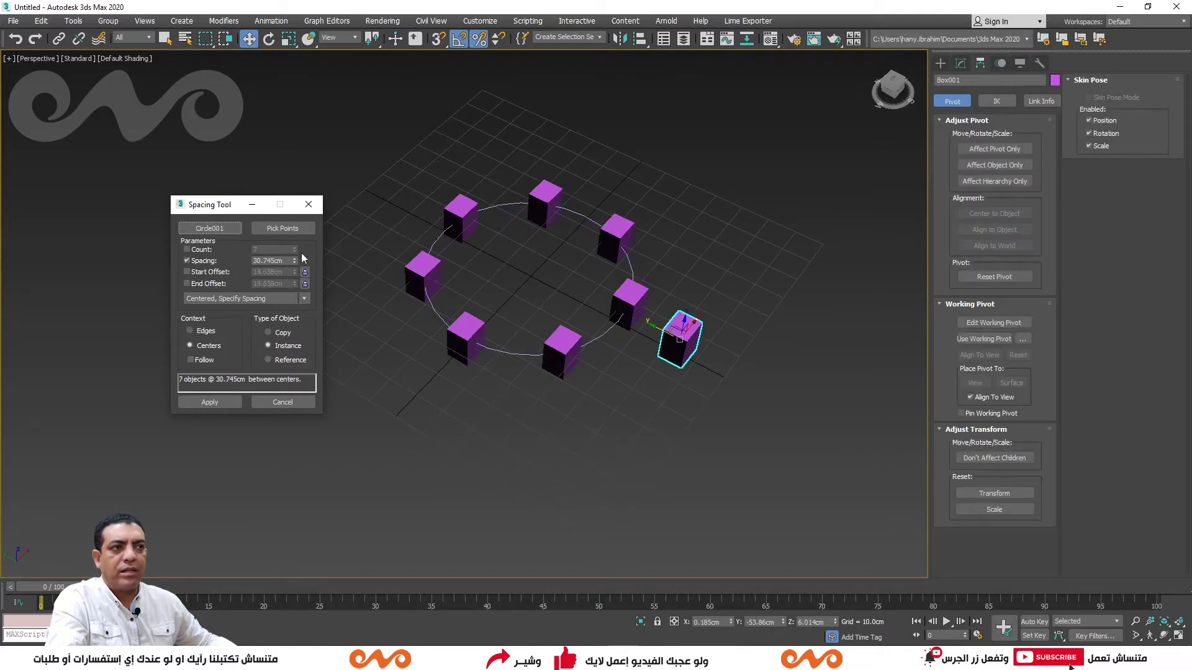
{"action": "left_click_drag", "start_coordinate": [296, 263], "coordinate": [228, 5]}
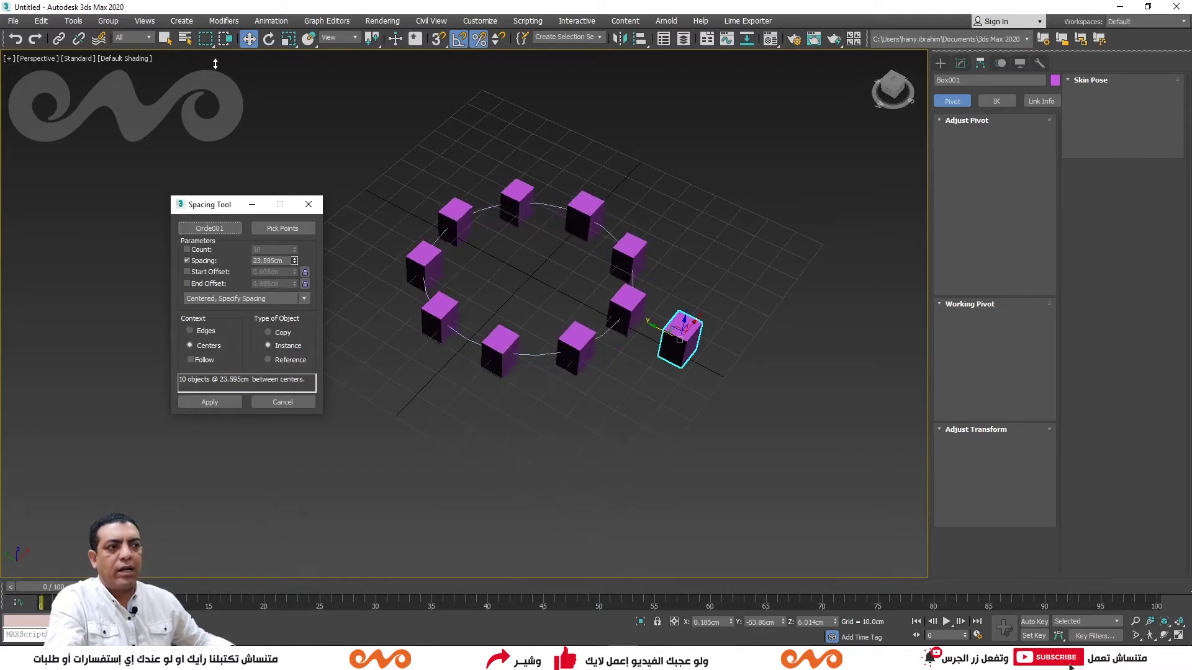
{"action": "left_click_drag", "start_coordinate": [292, 262], "coordinate": [281, 427]}
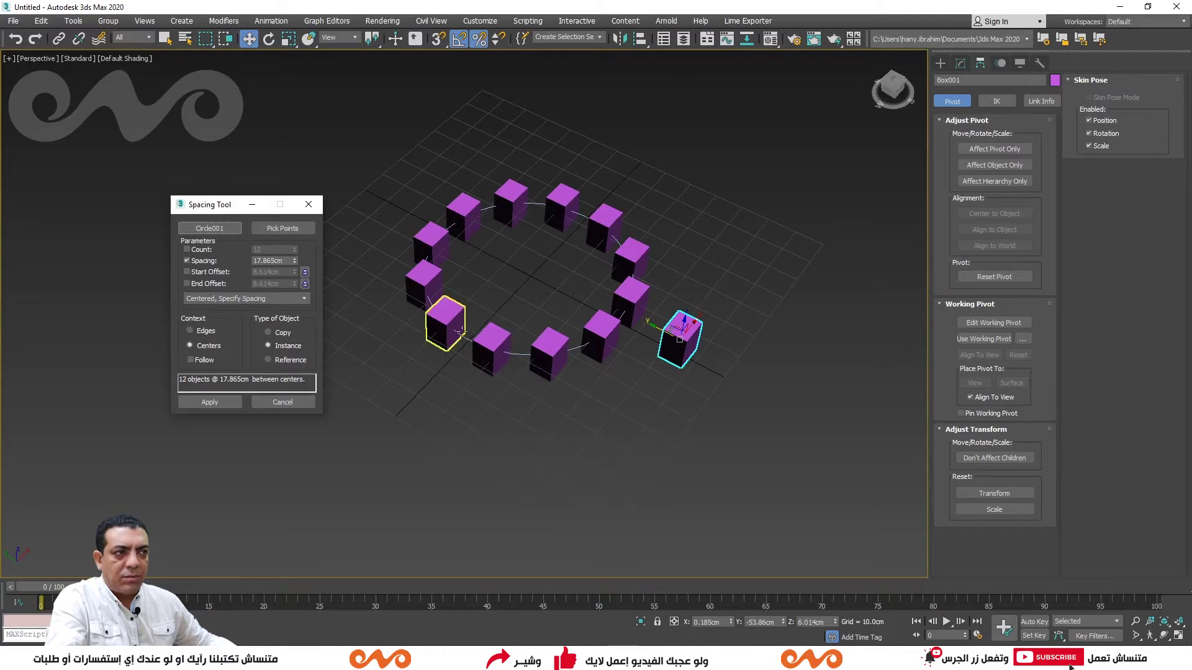
{"action": "left_click", "coordinate": [191, 331]}
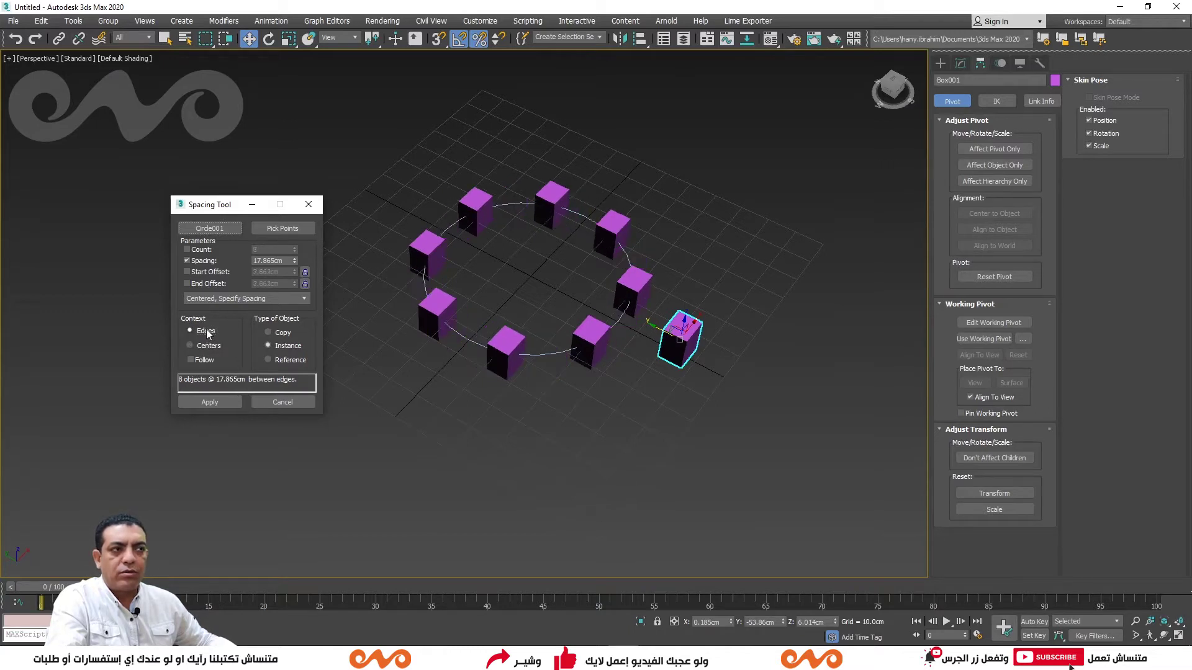
{"action": "left_click", "coordinate": [208, 364]}
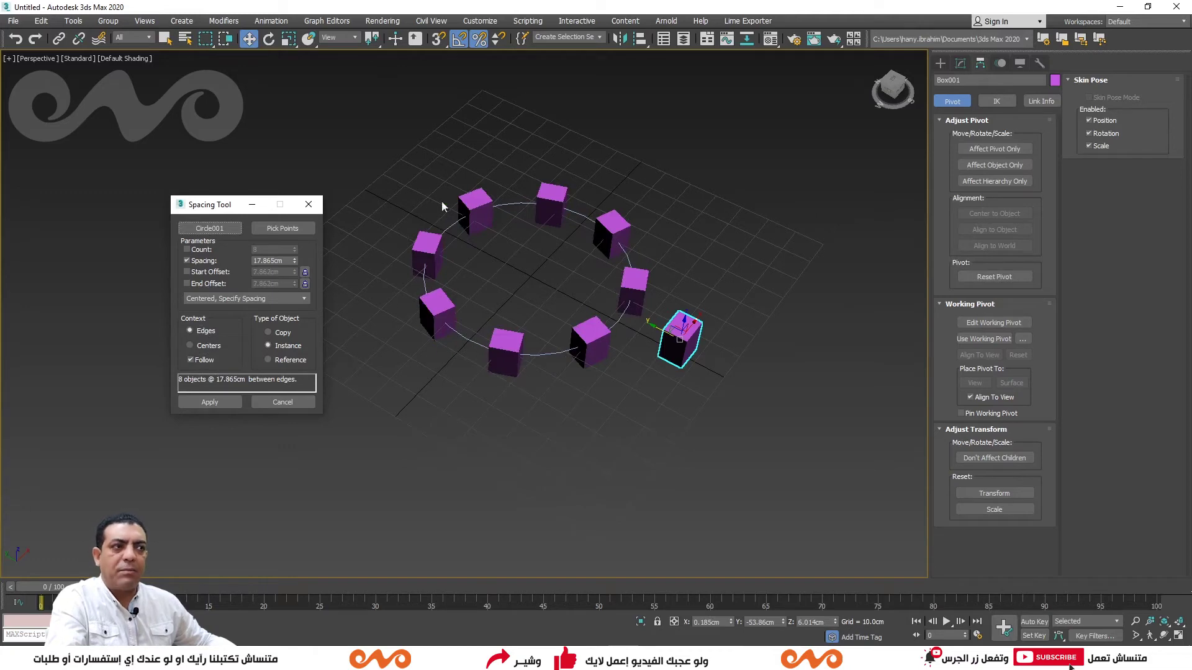
{"action": "left_click", "coordinate": [208, 347]}
{"action": "left_click", "coordinate": [203, 361]}
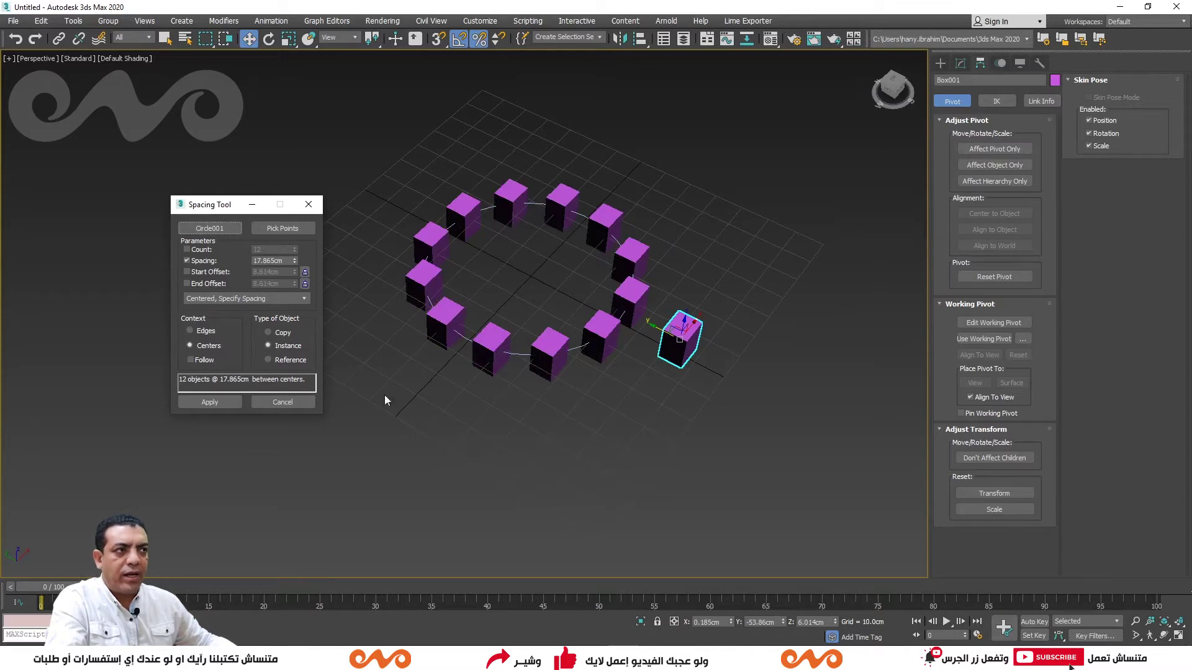
{"action": "left_click", "coordinate": [203, 362]}
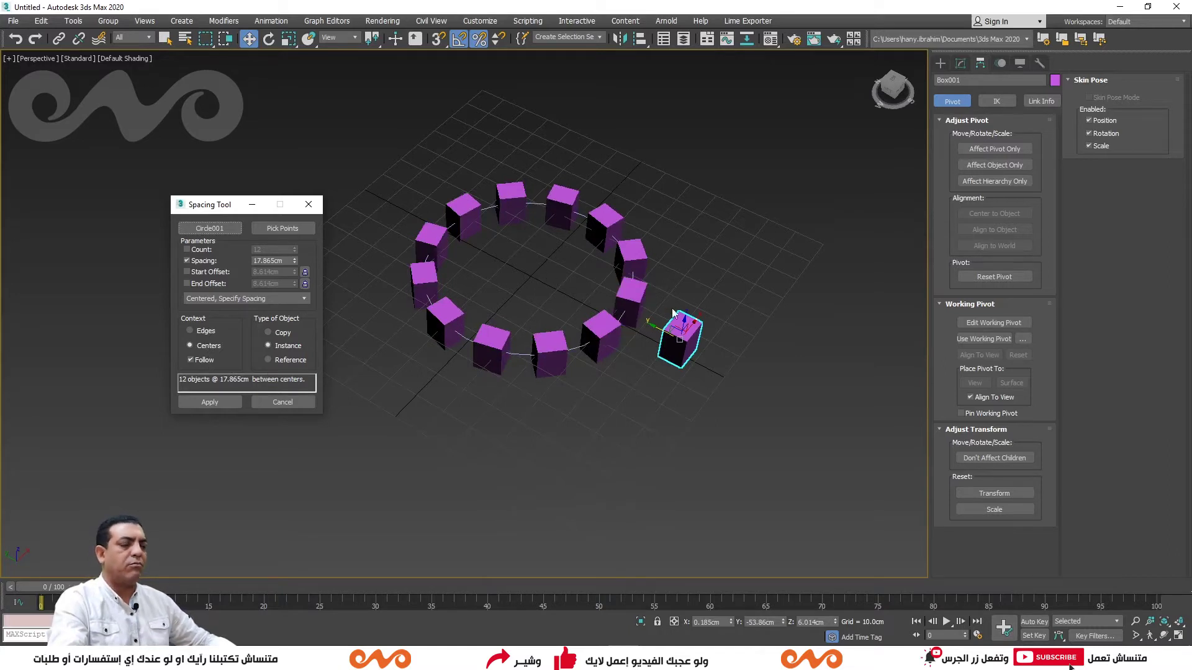
- Delete the box and create a teapot, Teapot001, beside the circle
{"action": "key", "text": "Delete"}
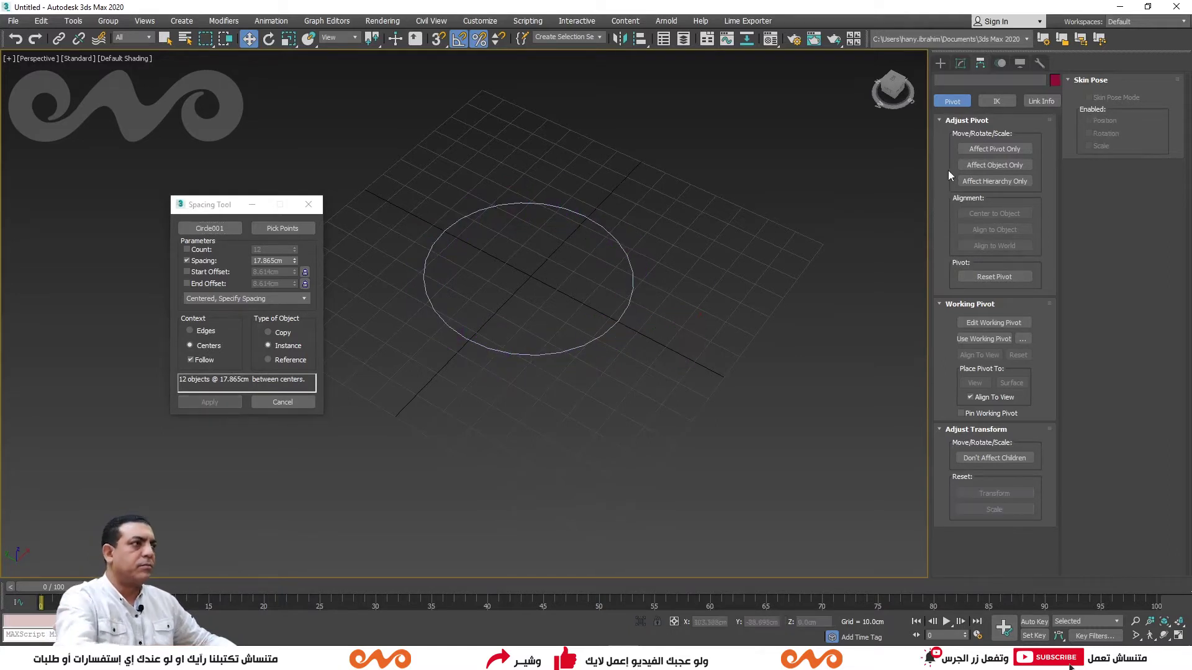
{"action": "left_click", "coordinate": [940, 63]}
{"action": "left_click", "coordinate": [940, 80]}
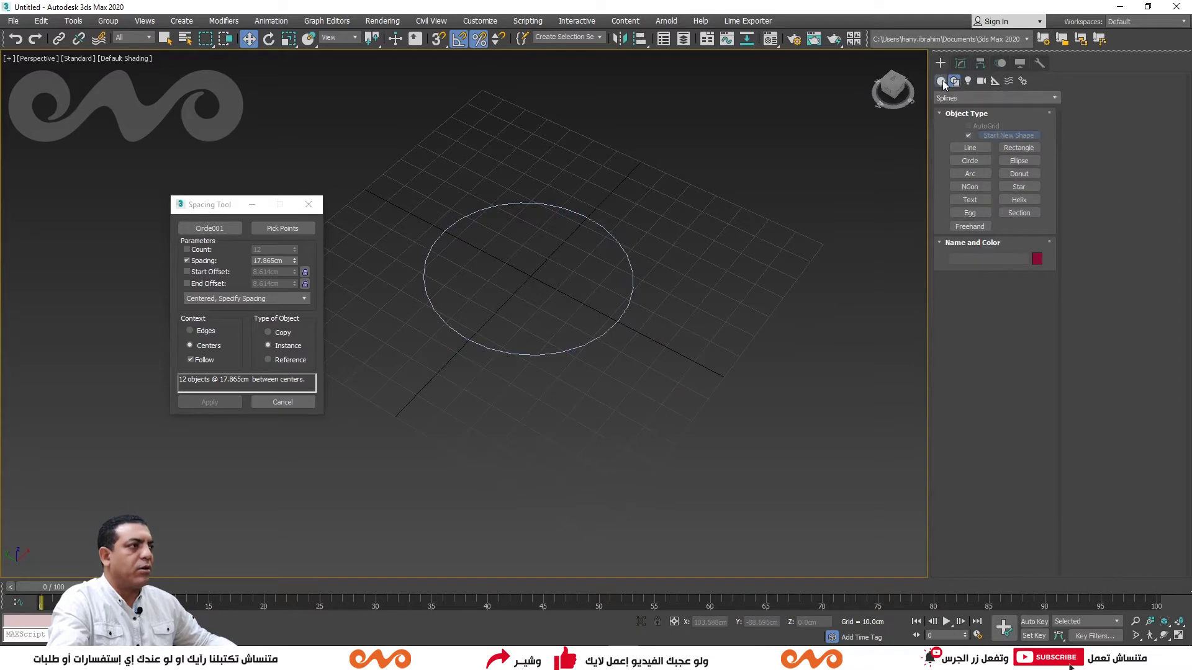
{"action": "left_click", "coordinate": [969, 190]}
{"action": "left_click_drag", "start_coordinate": [674, 352], "coordinate": [686, 363]}
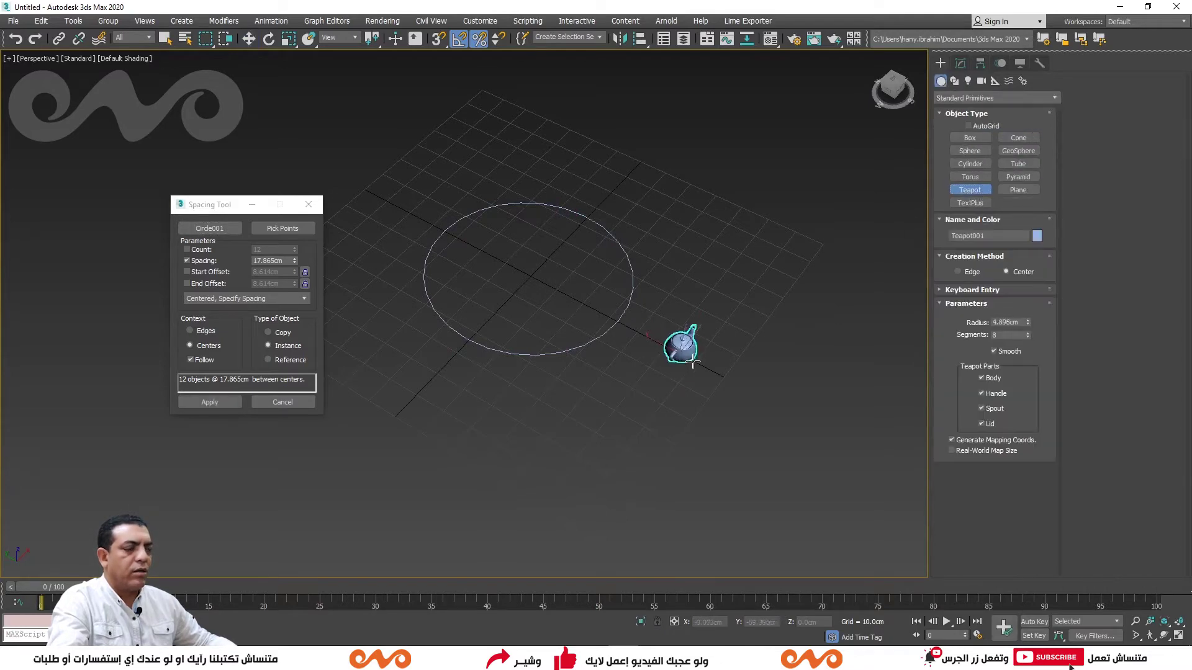
{"action": "key", "text": "z"}
- Move the Spacing Tool window aside and reframe the view on the circle
{"action": "scroll", "coordinate": [490, 371], "scroll_direction": "down", "scroll_amount": 4}
{"action": "scroll", "coordinate": [733, 396], "scroll_direction": "down", "scroll_amount": 4}
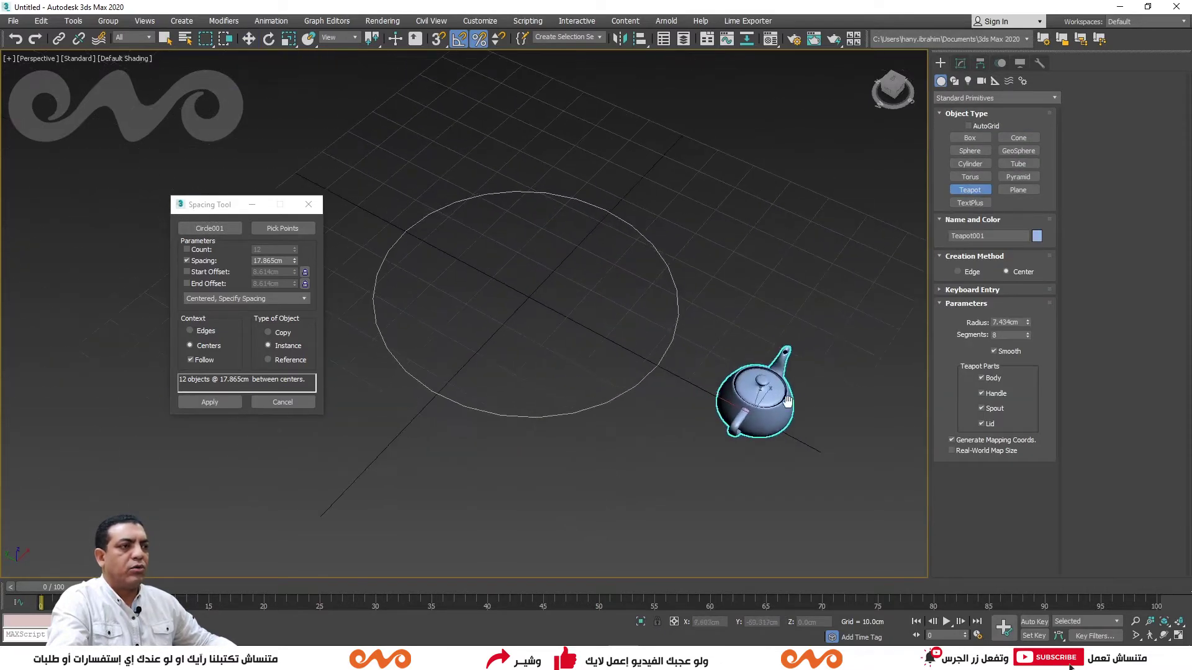
{"action": "left_click_drag", "start_coordinate": [226, 211], "coordinate": [93, 237]}
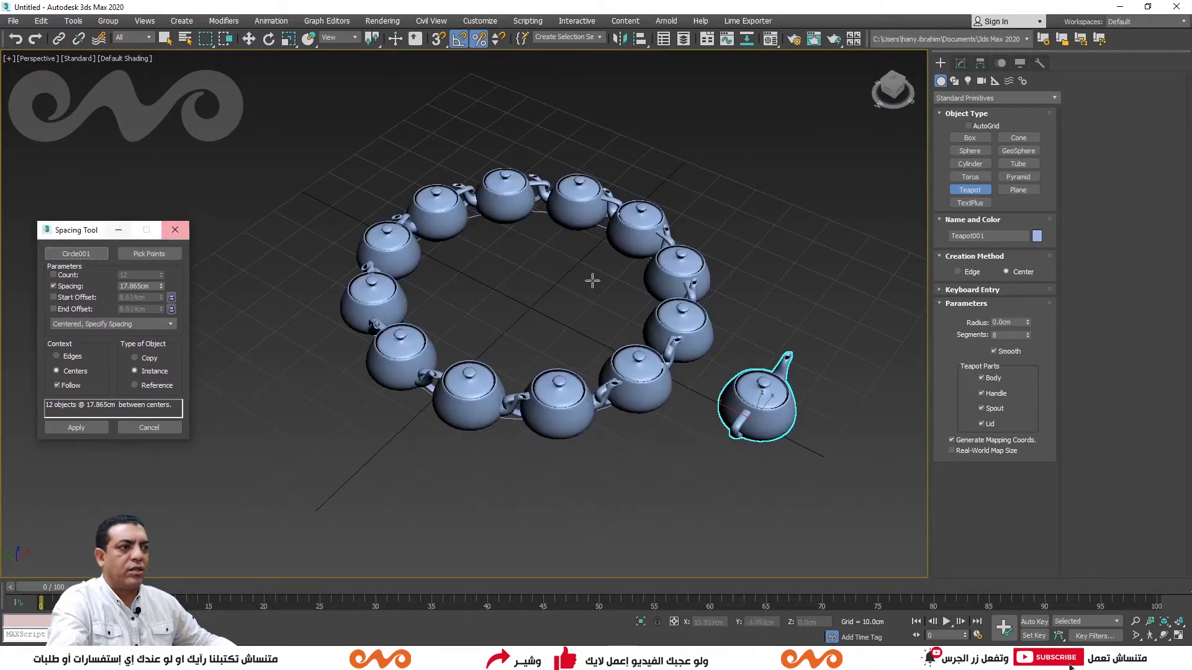
{"action": "middle_click_drag", "start_coordinate": [600, 297], "coordinate": [549, 288]}
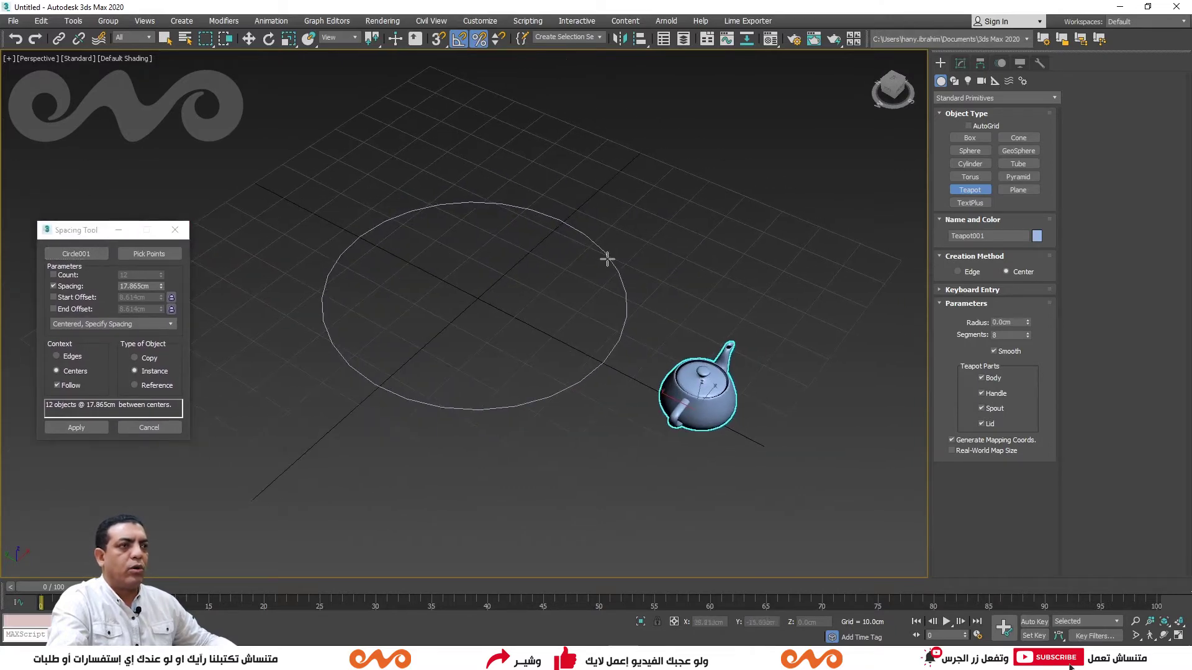
{"action": "left_click", "coordinate": [79, 256]}
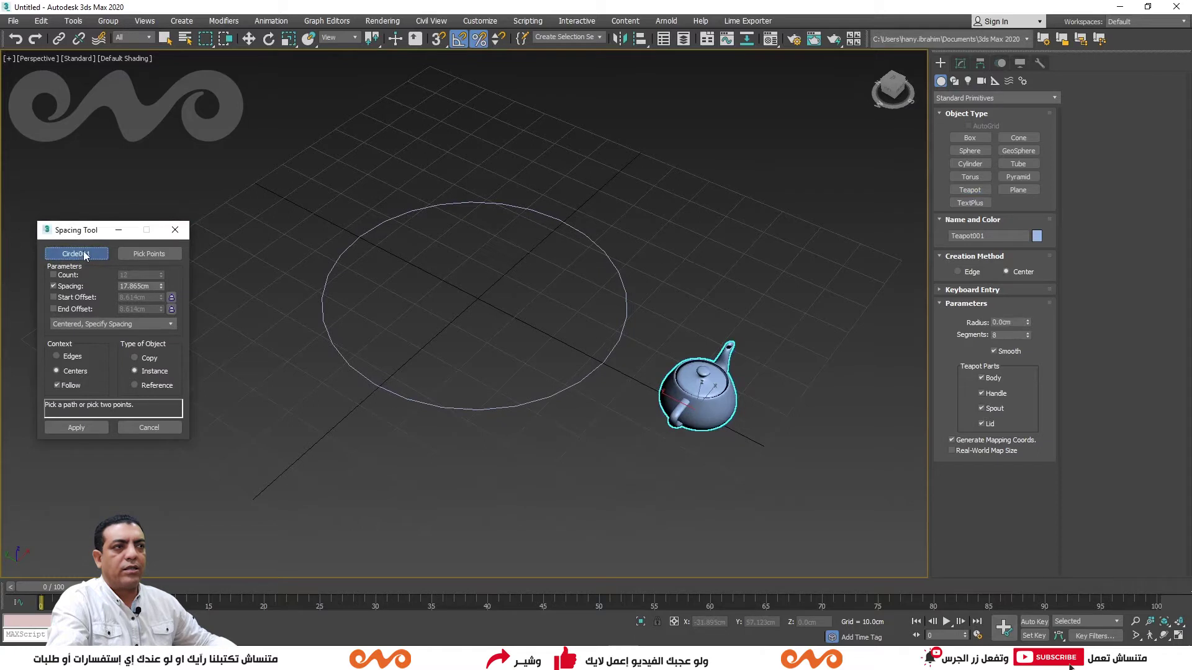
- Spread teapots around Circle001 with Follow on, widening spacing to 35.965cm for six teapots
{"action": "left_click", "coordinate": [83, 251]}
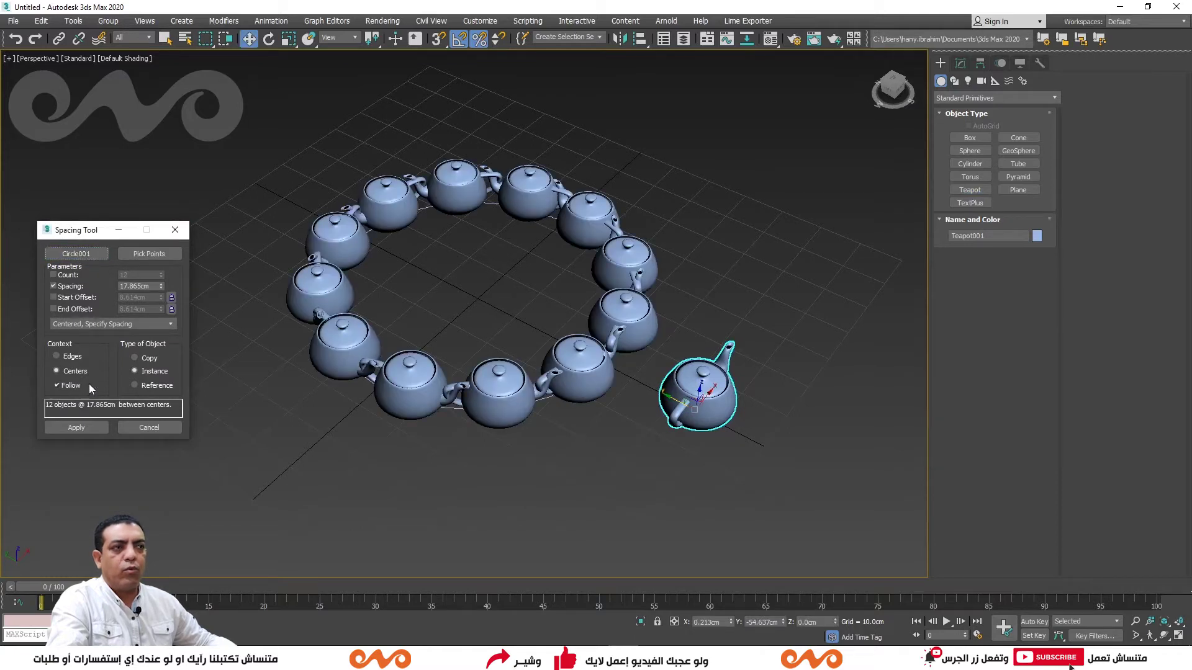
{"action": "left_click", "coordinate": [68, 386]}
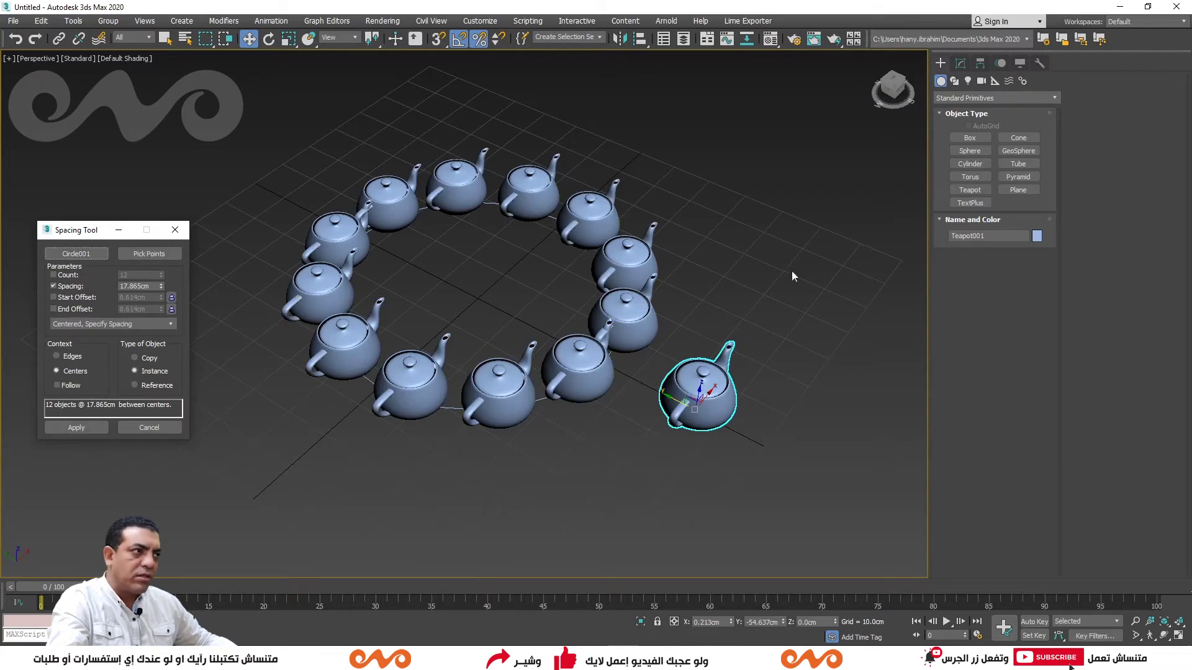
{"action": "left_click", "coordinate": [57, 385]}
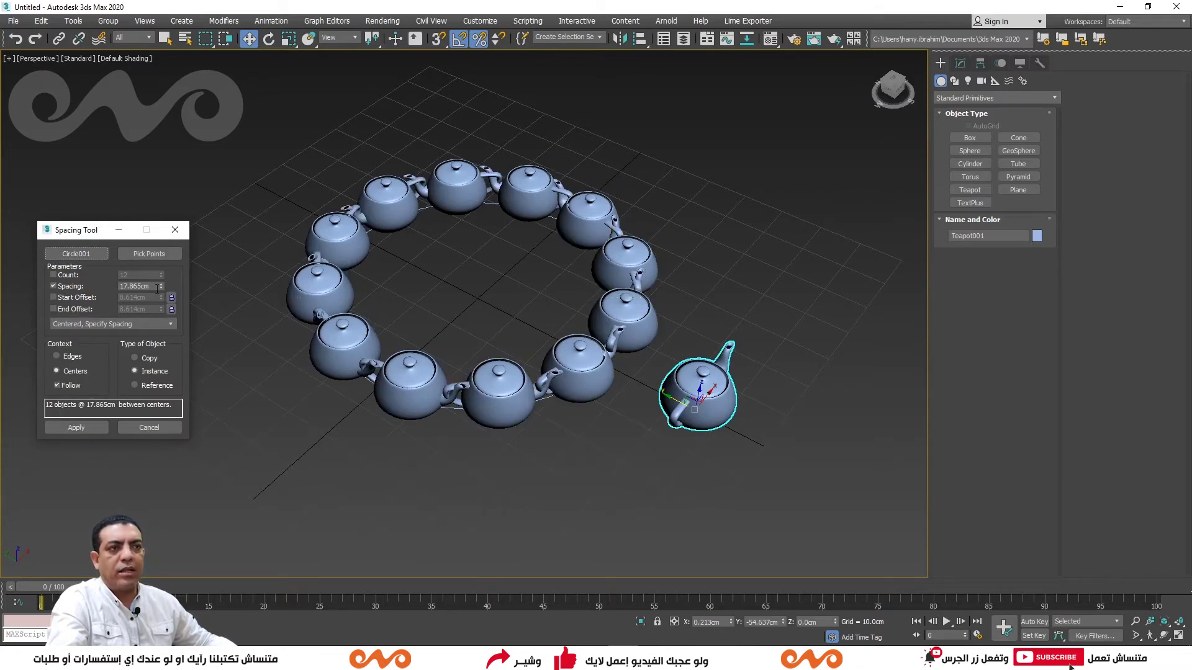
{"action": "mouse_move", "coordinate": [160, 286]}
{"action": "left_mouse_down"}
{"action": "mouse_move", "coordinate": [131, 104]}
{"action": "mouse_move", "coordinate": [254, 621]}
{"action": "mouse_move", "coordinate": [288, 439]}
{"action": "left_mouse_up"}
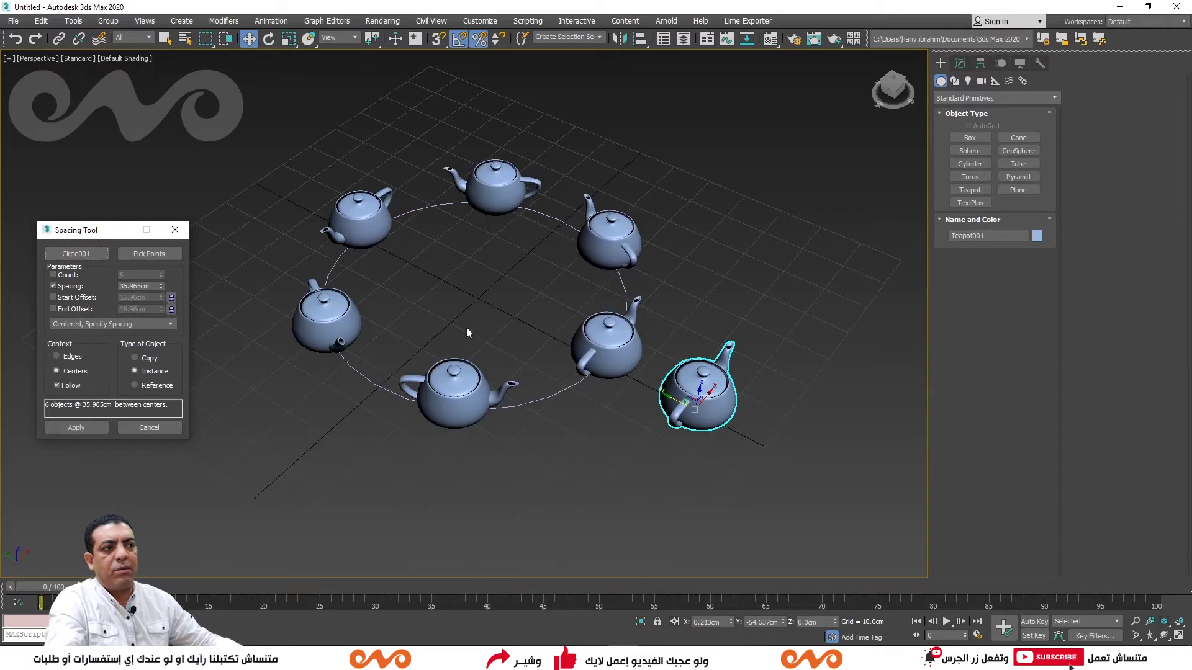
- Switch to Count, raise it from 3 to 7 teapots, and enable a 0.0cm Start Offset
{"action": "left_click", "coordinate": [52, 274]}
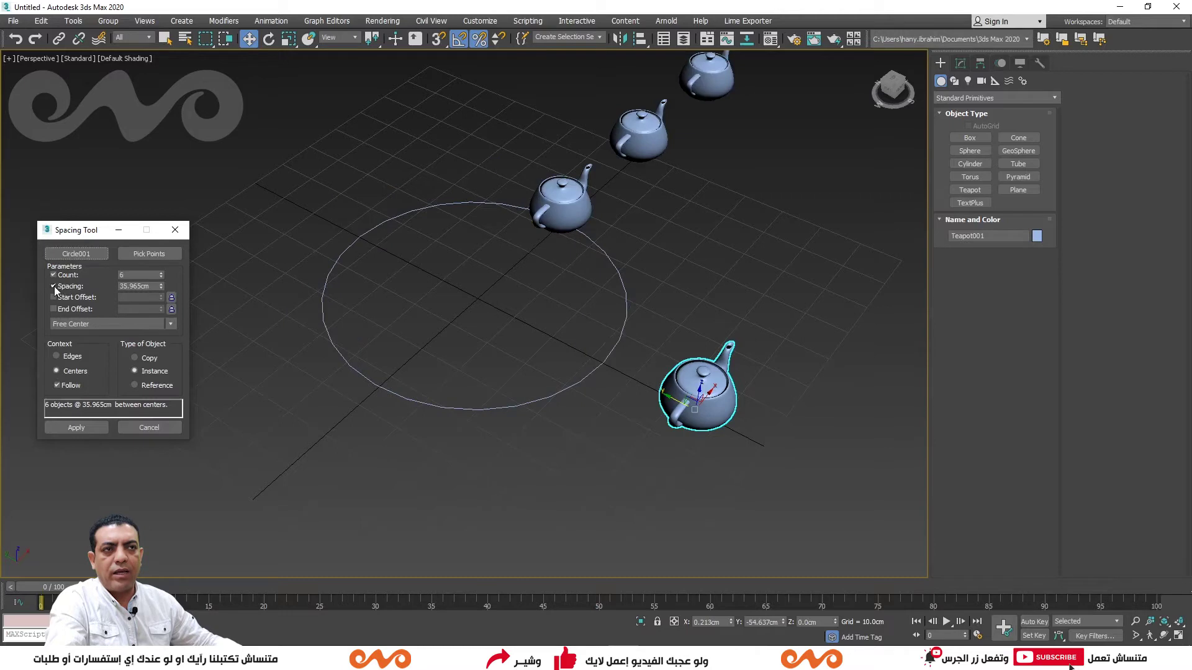
{"action": "left_click_drag", "start_coordinate": [161, 274], "coordinate": [162, 279]}
{"action": "left_click", "coordinate": [150, 275]}
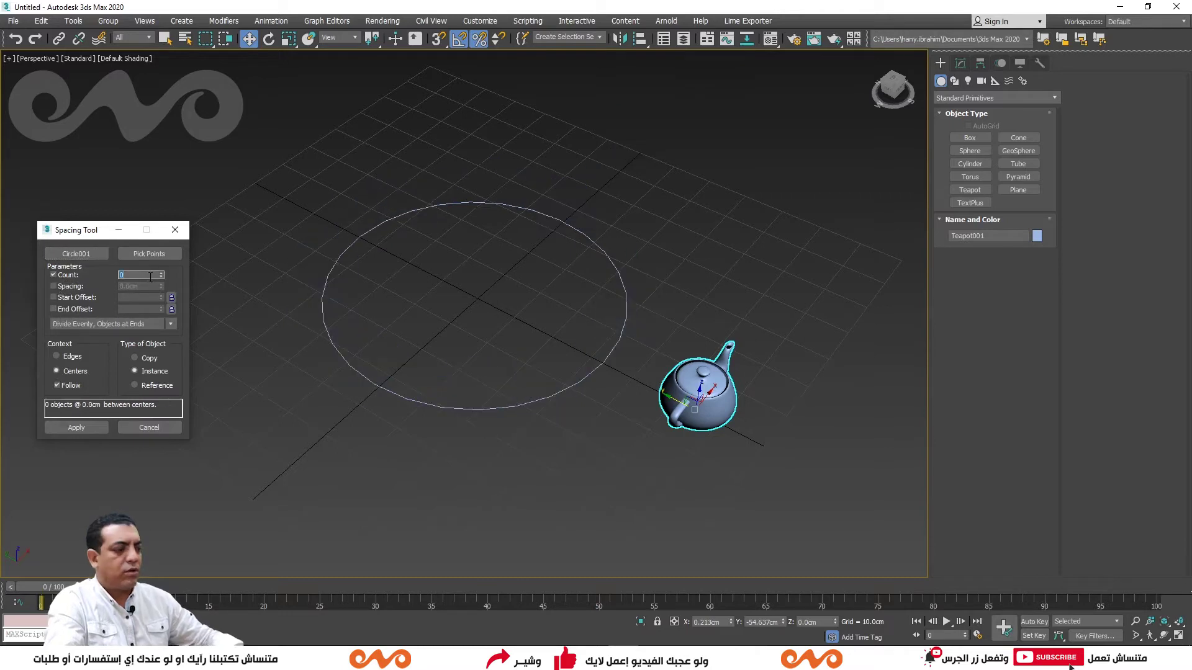
{"action": "type", "text": "3"}
{"action": "key", "text": "Return"}
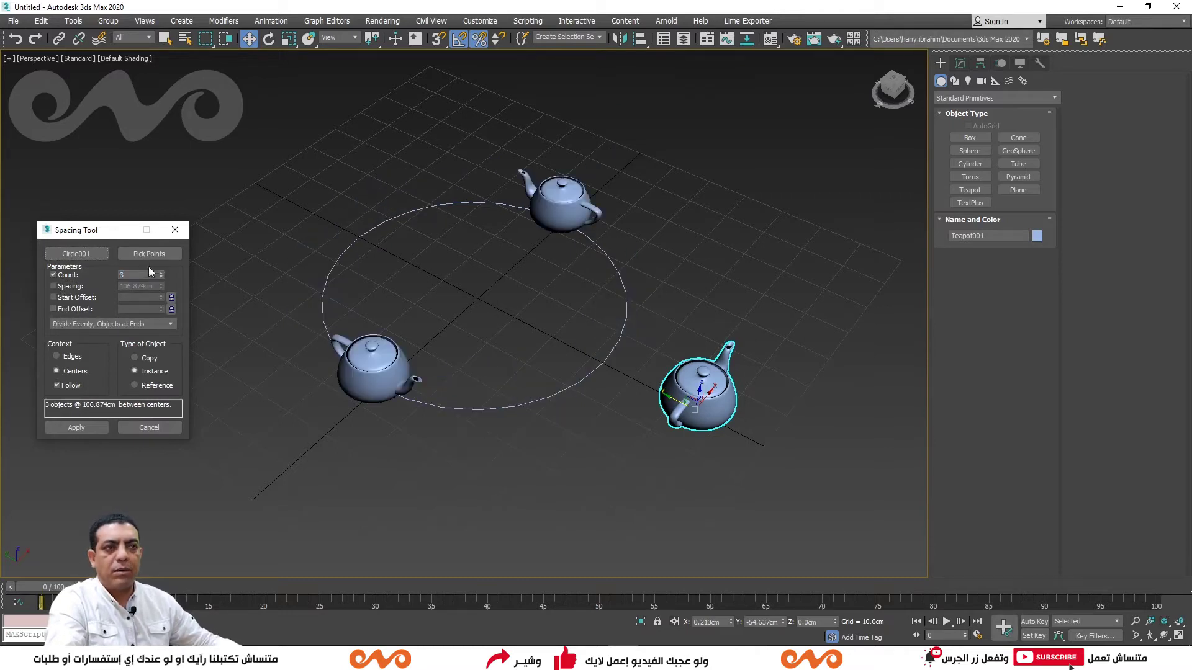
{"action": "left_click", "coordinate": [160, 274]}
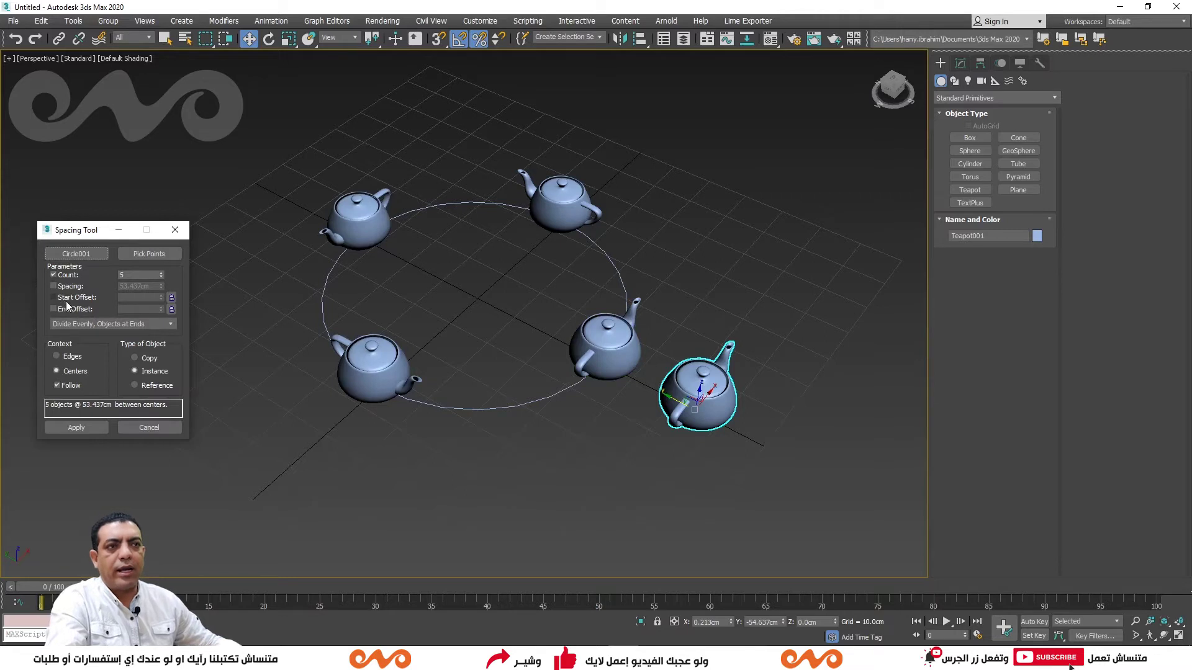
{"action": "left_click", "coordinate": [159, 273]}
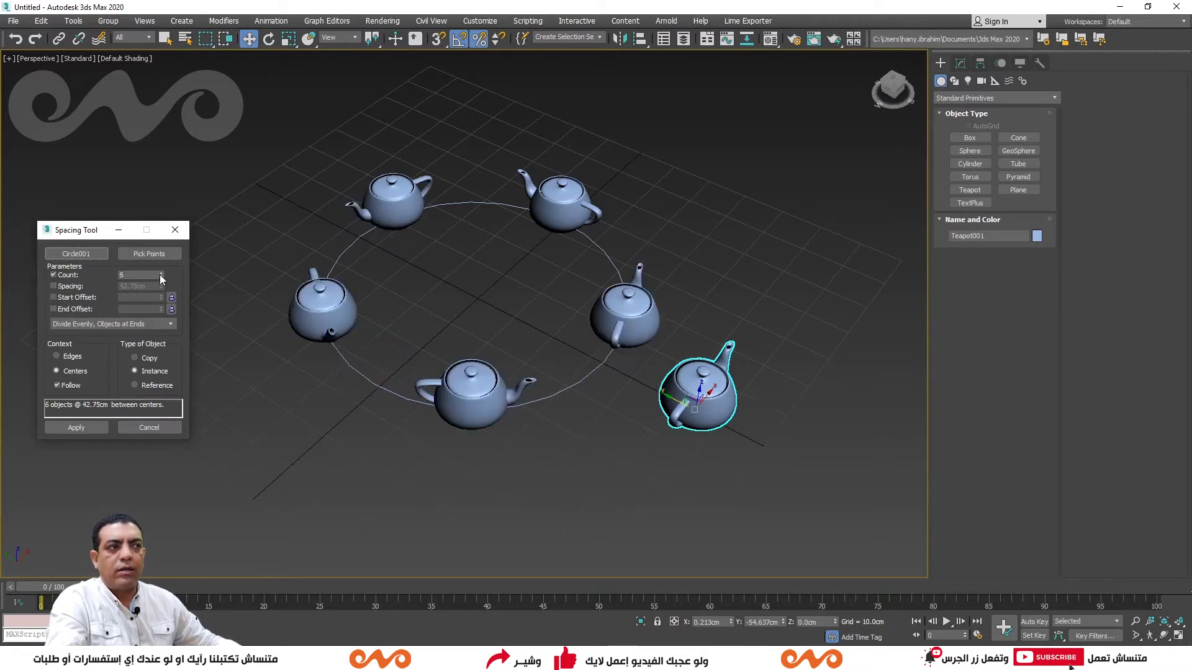
{"action": "left_click", "coordinate": [159, 274]}
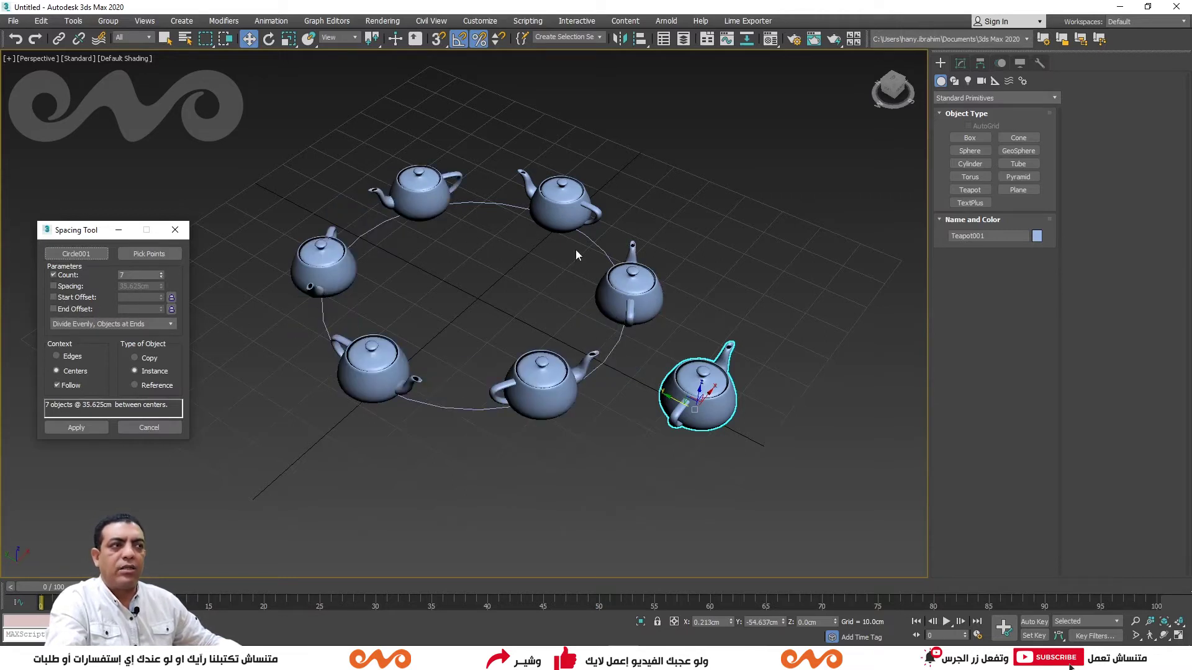
{"action": "left_click", "coordinate": [75, 295]}
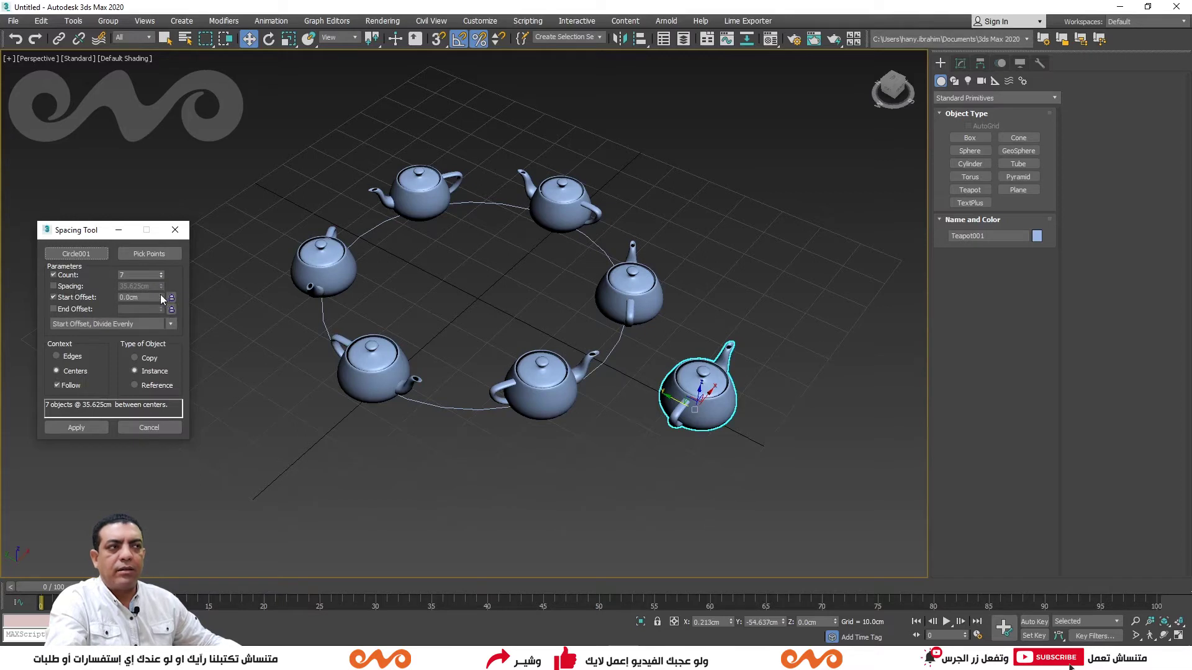
- Slide the teapots along the circle and set the Spacing Tool Count to 7
{"action": "mouse_move", "coordinate": [161, 297]}
{"action": "left_mouse_down"}
{"action": "mouse_move", "coordinate": [1037, 94]}
{"action": "mouse_move", "coordinate": [827, 309]}
{"action": "mouse_move", "coordinate": [643, 430]}
{"action": "mouse_move", "coordinate": [695, 55]}
{"action": "mouse_move", "coordinate": [687, 106]}
{"action": "left_mouse_up"}
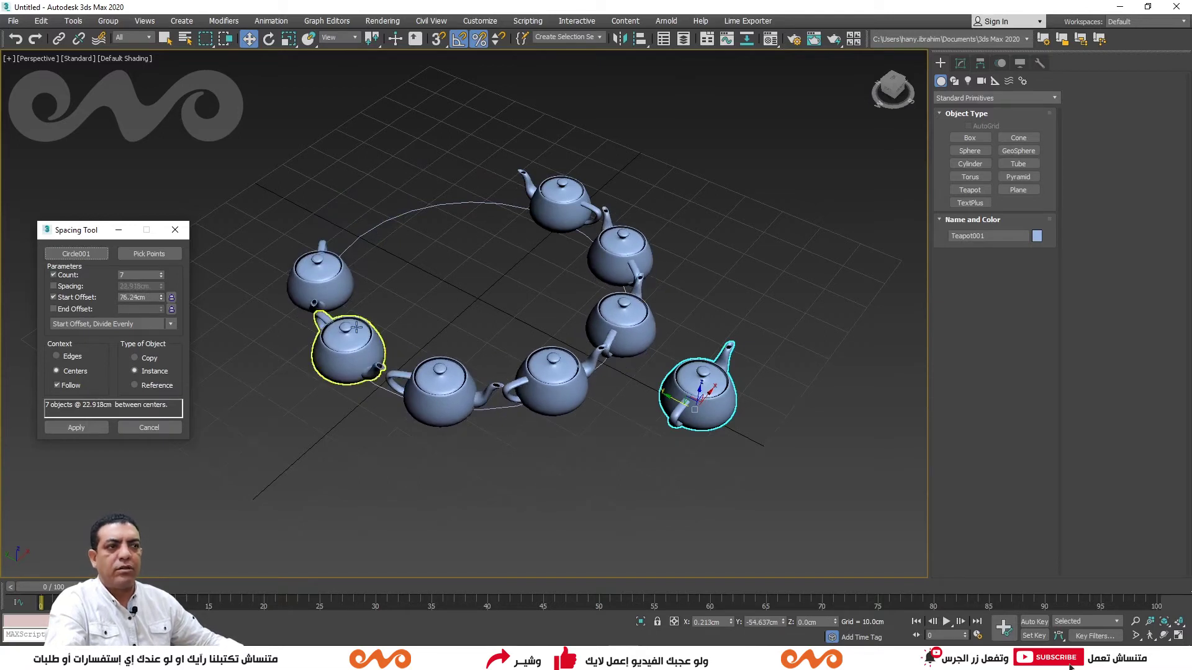
{"action": "left_click", "coordinate": [162, 275]}
{"action": "left_click", "coordinate": [162, 271]}
{"action": "left_click", "coordinate": [162, 271]}
{"action": "left_click", "coordinate": [162, 271]}
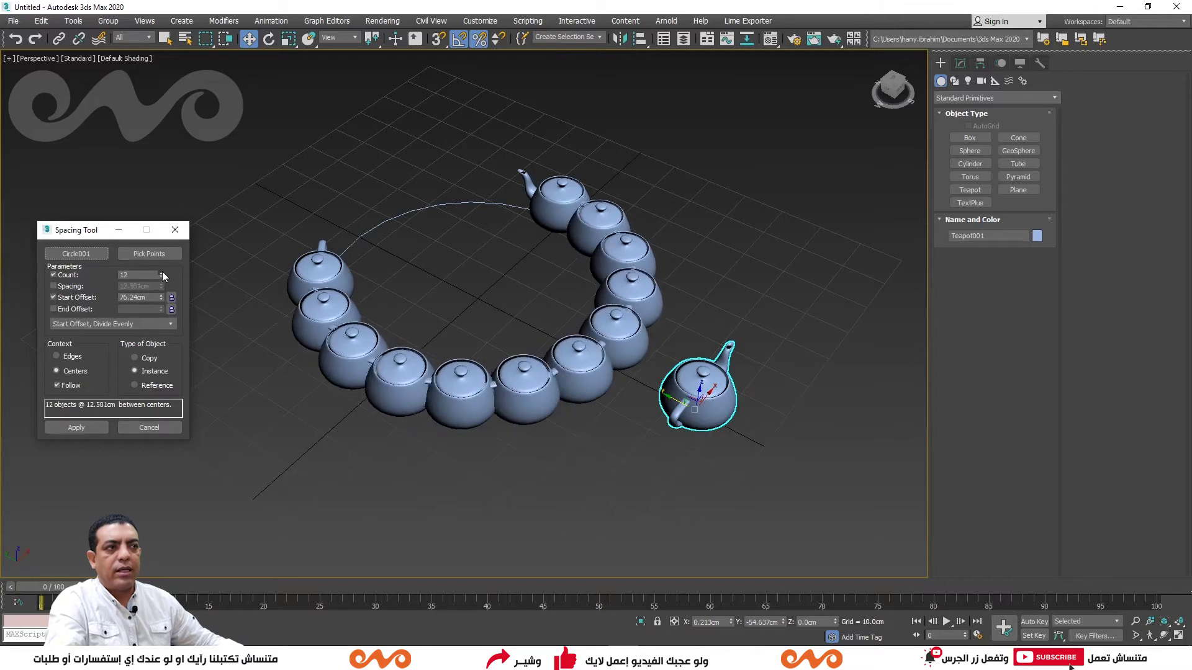
{"action": "left_click", "coordinate": [162, 277]}
{"action": "left_click", "coordinate": [162, 277]}
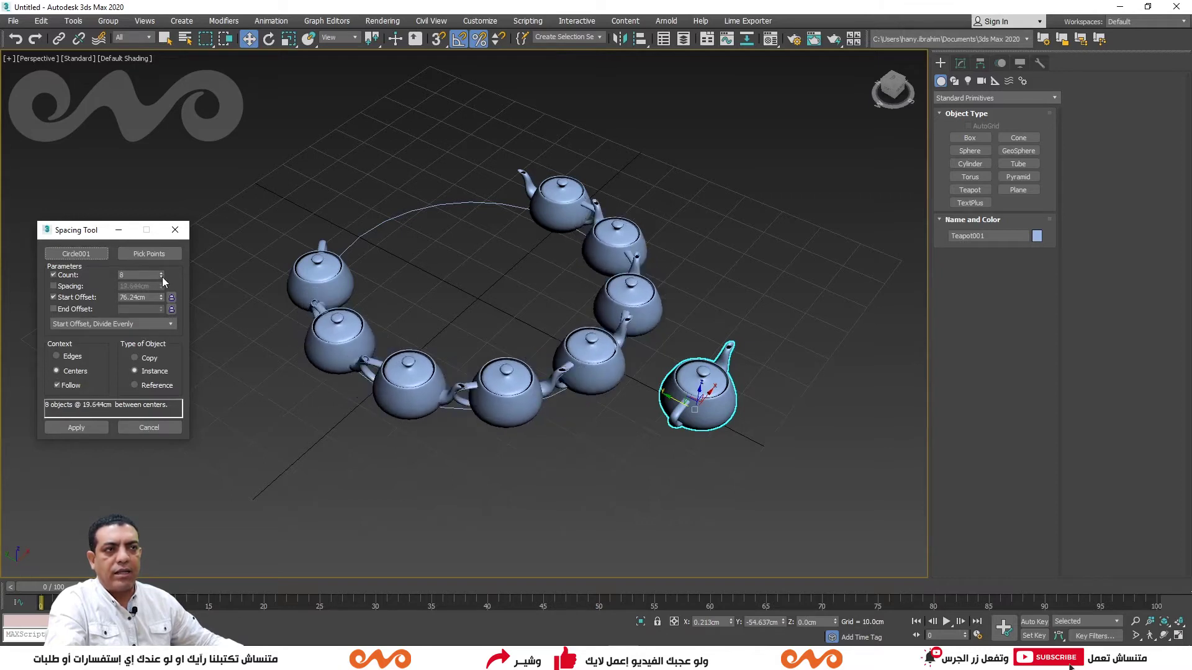
{"action": "left_click", "coordinate": [162, 277]}
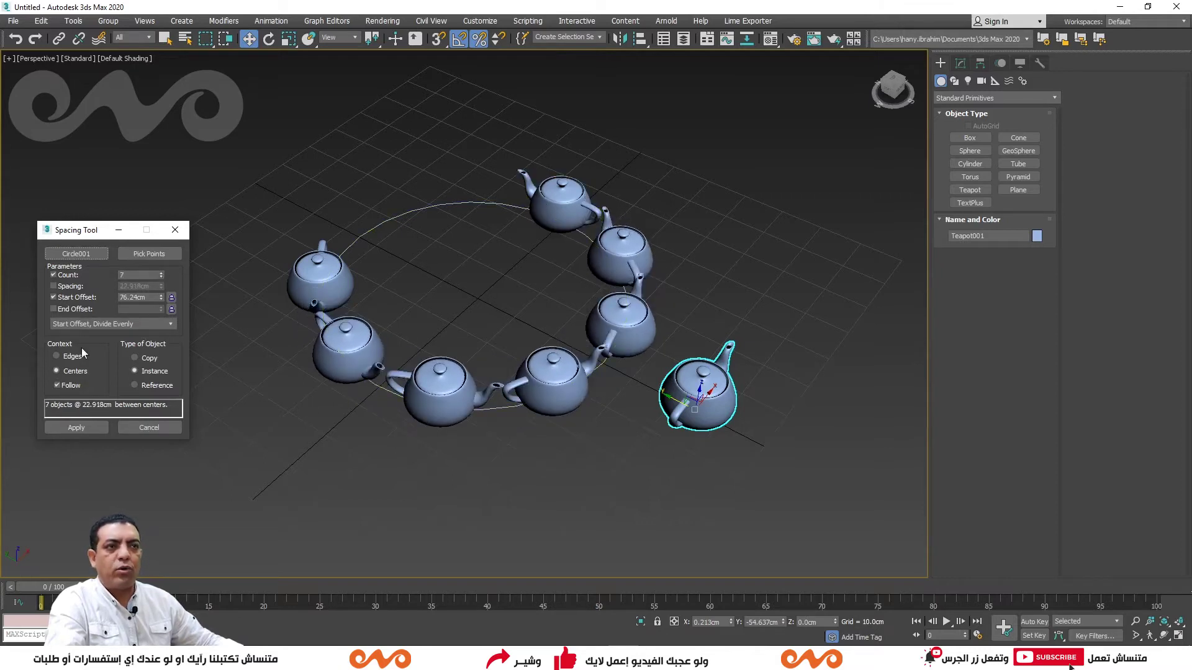
- Enable End Offset and adjust both offsets, leaving Start Offset at 61.6cm
{"action": "left_click", "coordinate": [54, 309]}
{"action": "mouse_move", "coordinate": [162, 308]}
{"action": "left_mouse_down"}
{"action": "mouse_move", "coordinate": [162, 292]}
{"action": "mouse_move", "coordinate": [129, 446]}
{"action": "left_mouse_up"}
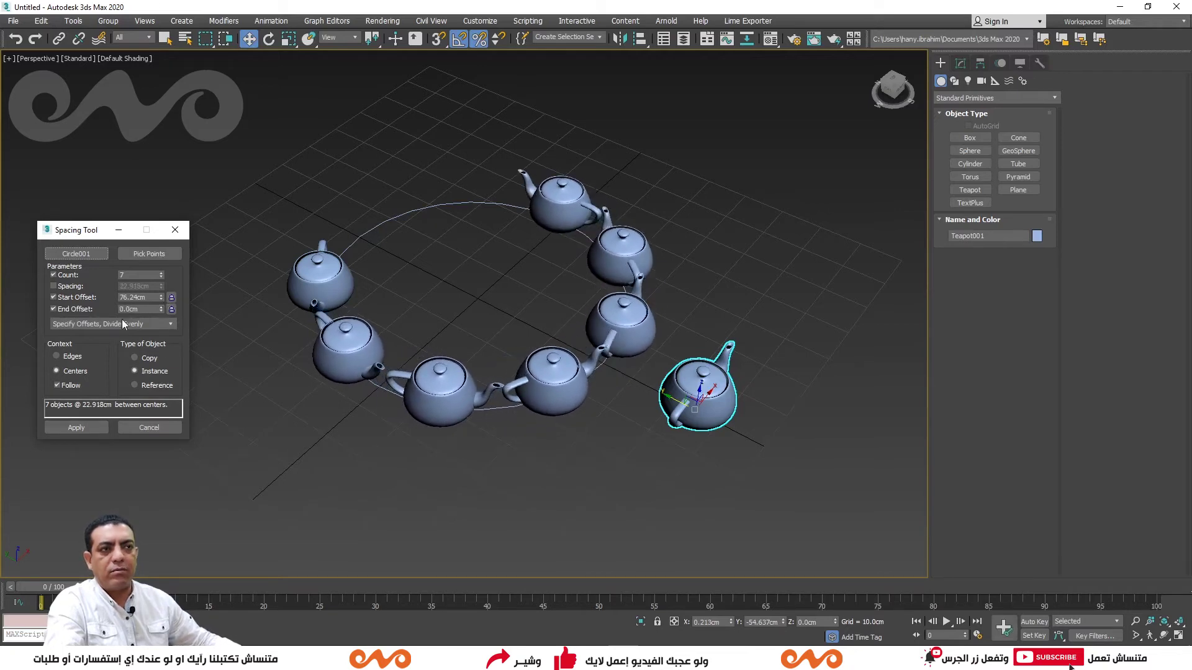
{"action": "left_click_drag", "start_coordinate": [161, 298], "coordinate": [250, 429]}
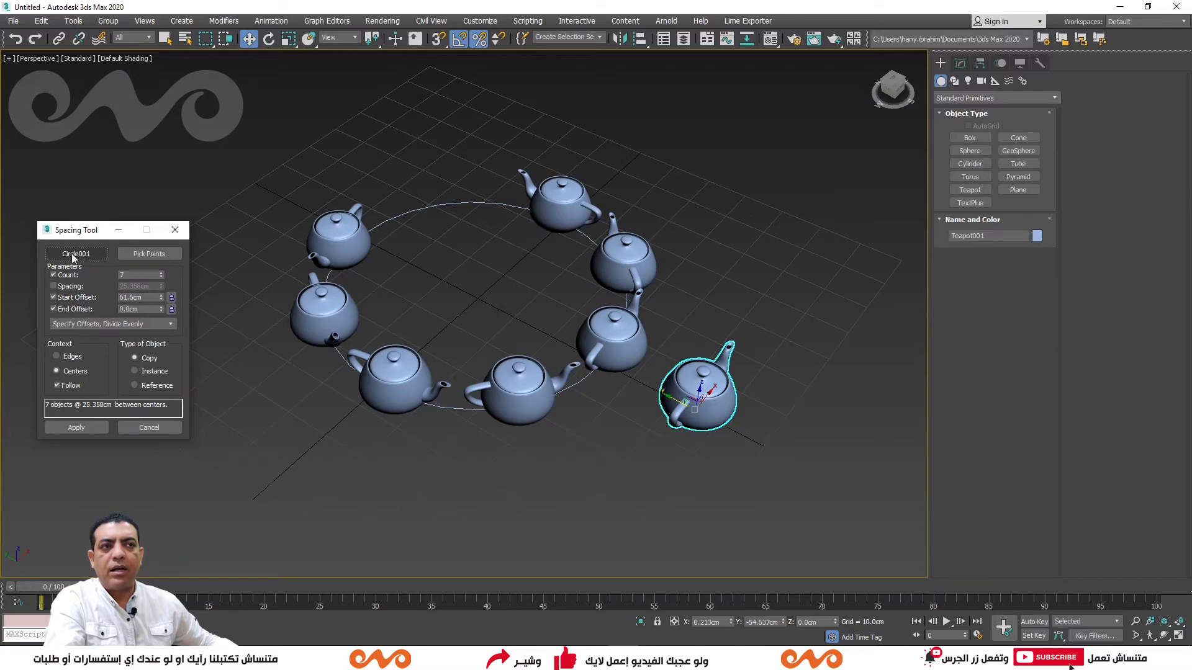
- Select and delete the Circle001 path
{"action": "left_click", "coordinate": [86, 256]}
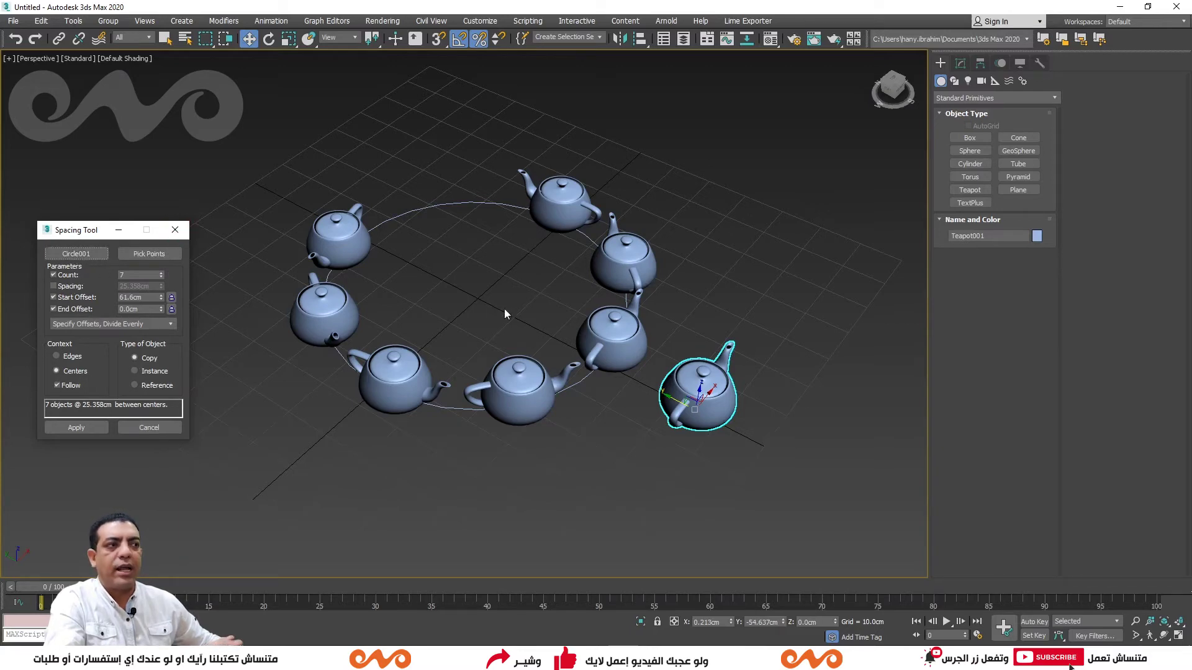
{"action": "scroll", "coordinate": [529, 341], "scroll_direction": "down", "scroll_amount": 5}
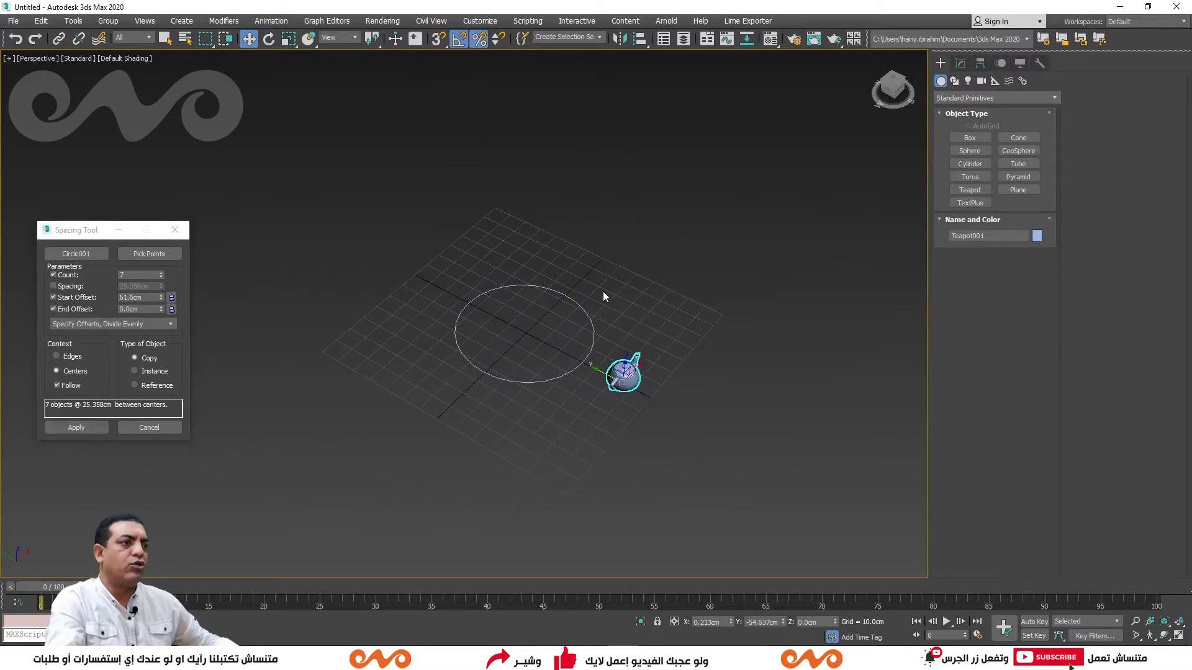
{"action": "left_click", "coordinate": [577, 301]}
{"action": "key", "text": "Delete"}
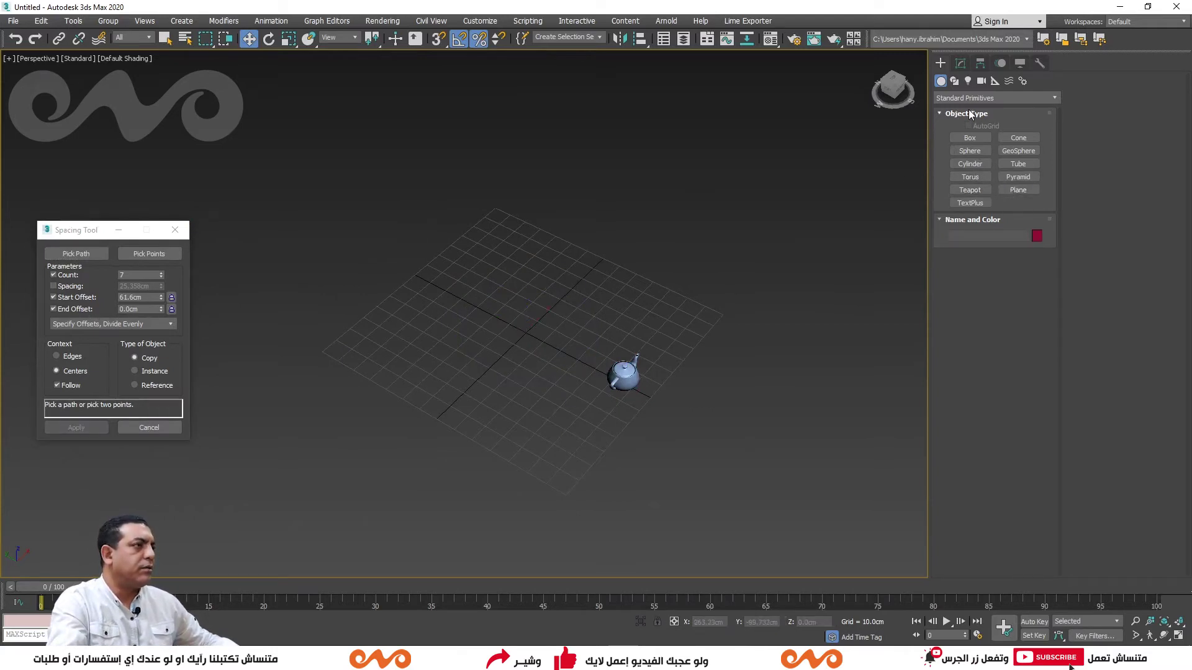
- Draw a tall, tapering helix, Helix001, on the grid beside the teapot
{"action": "left_click", "coordinate": [954, 81]}
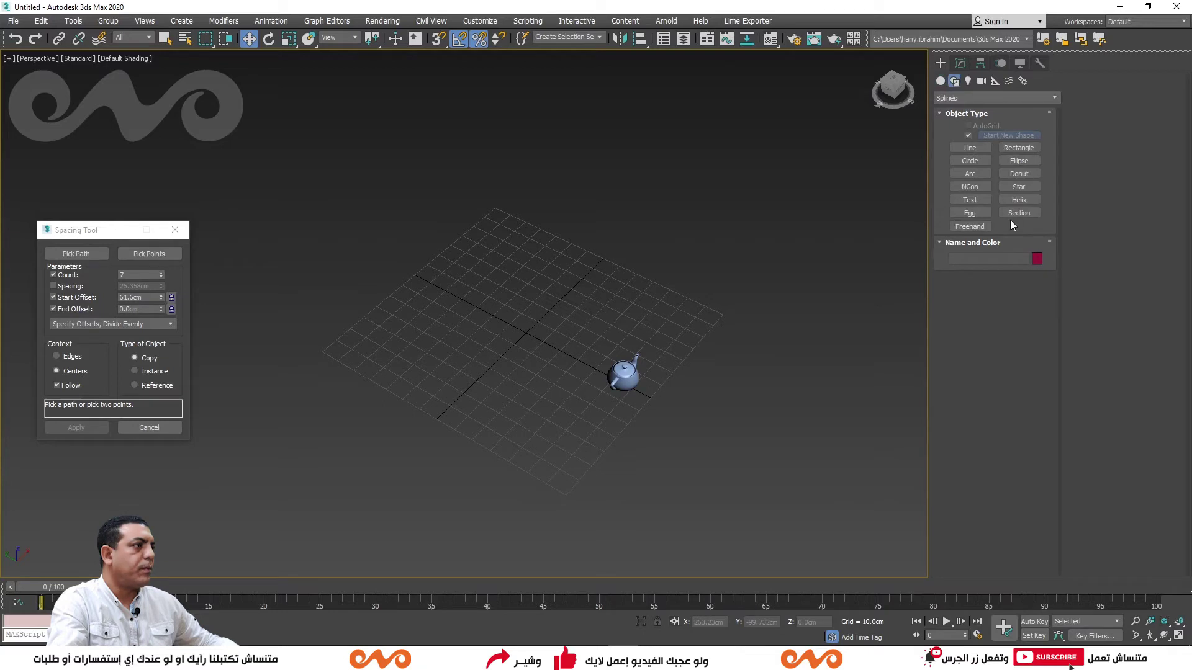
{"action": "left_click", "coordinate": [1019, 200]}
{"action": "left_click_drag", "start_coordinate": [479, 320], "coordinate": [540, 380]}
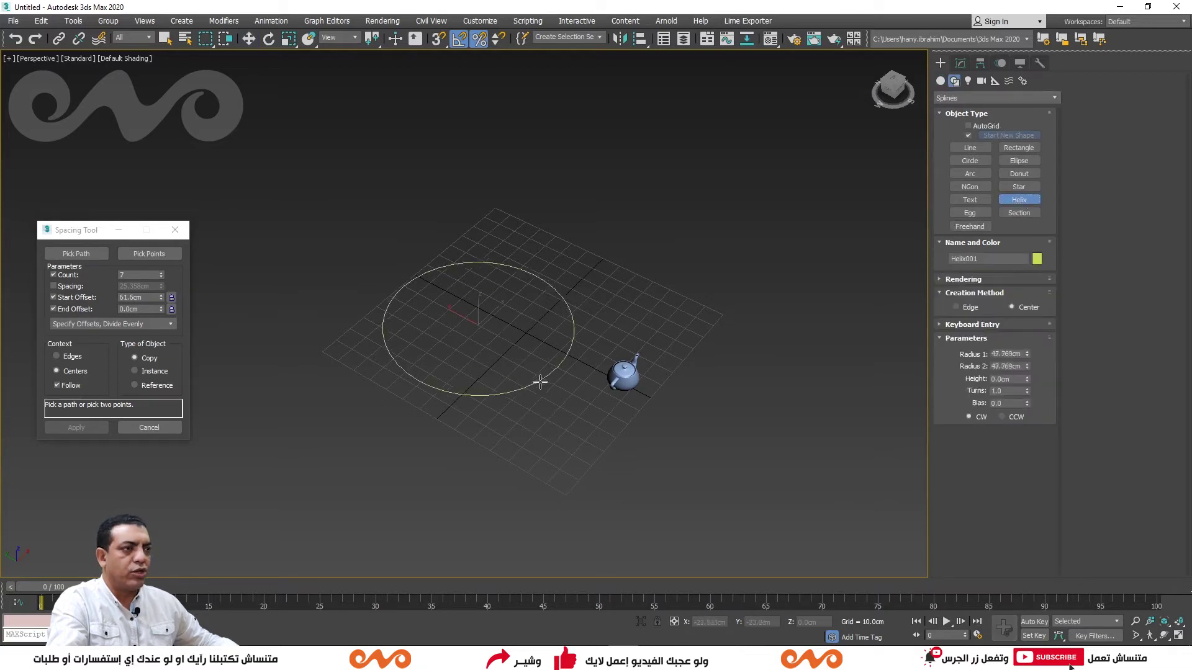
{"action": "left_click", "coordinate": [524, 195]}
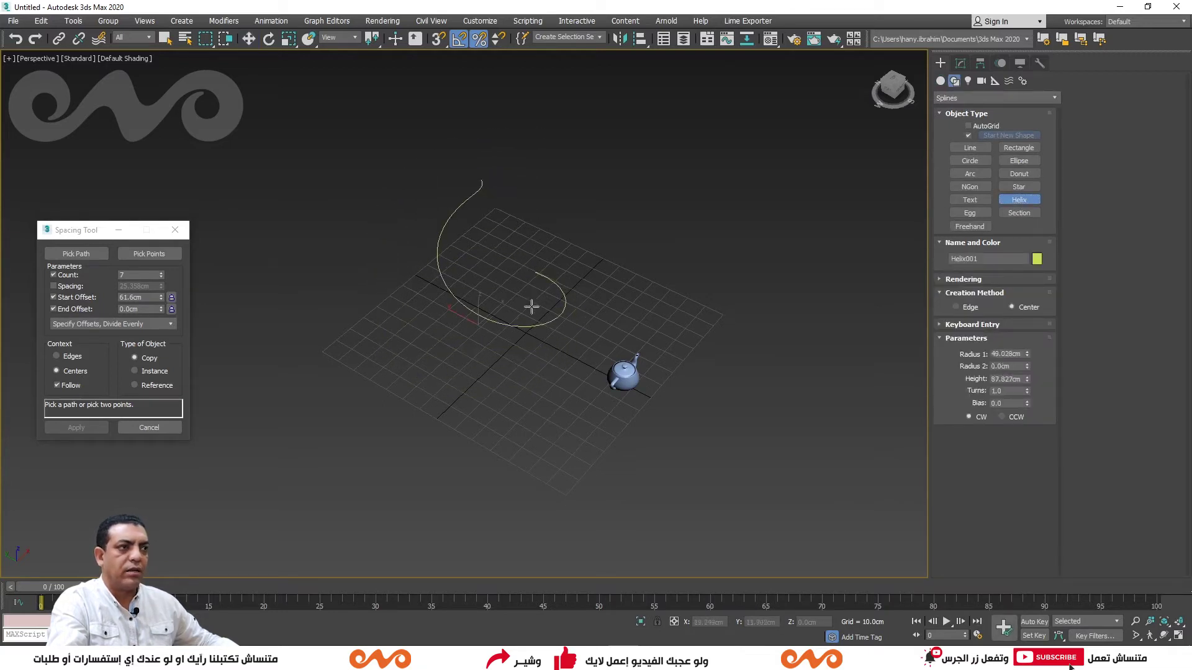
{"action": "left_click", "coordinate": [530, 238]}
- Reselect the teapot with the Move tool and start Pick Path
{"action": "key", "text": "w"}
{"action": "left_click", "coordinate": [623, 372]}
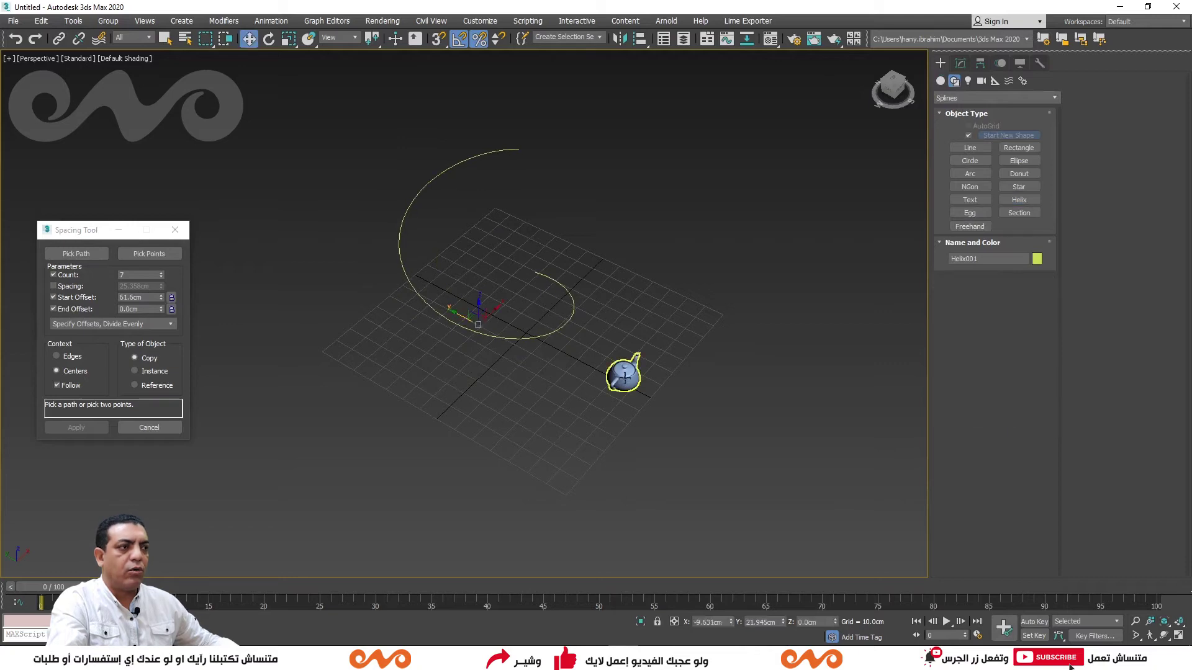
{"action": "left_click", "coordinate": [75, 253]}
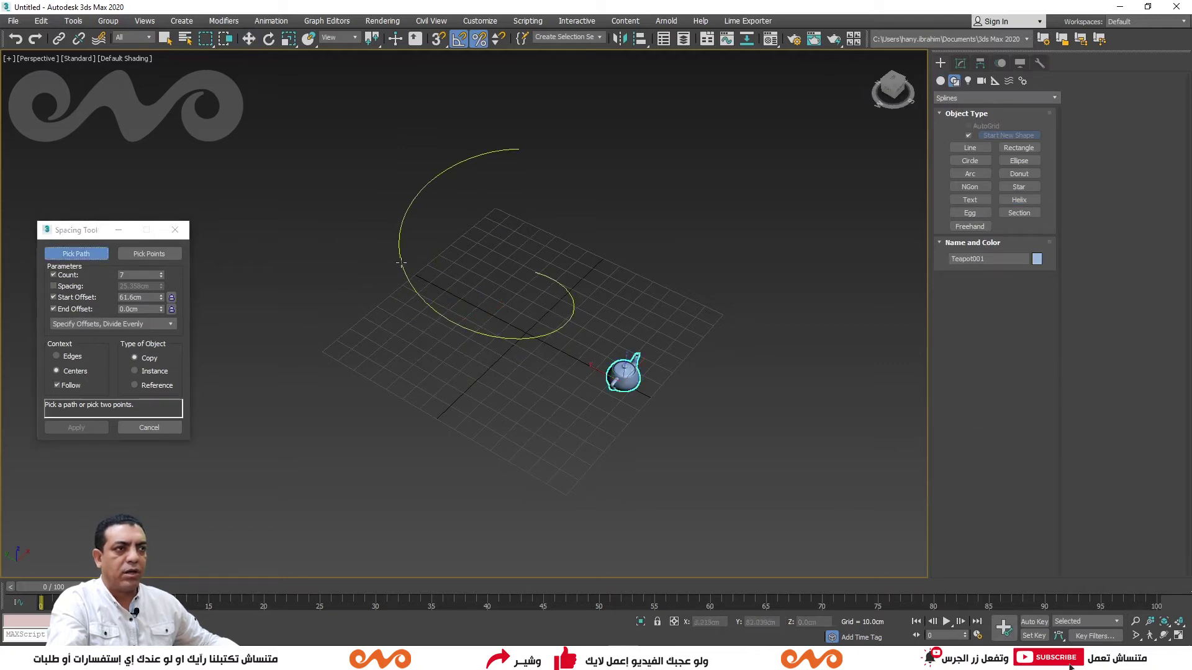
- Use Helix001 as the spacing path, toggling Follow off and back on
{"action": "left_click", "coordinate": [415, 286]}
{"action": "middle_click_drag", "start_coordinate": [415, 287], "coordinate": [565, 360], "text": "alt"}
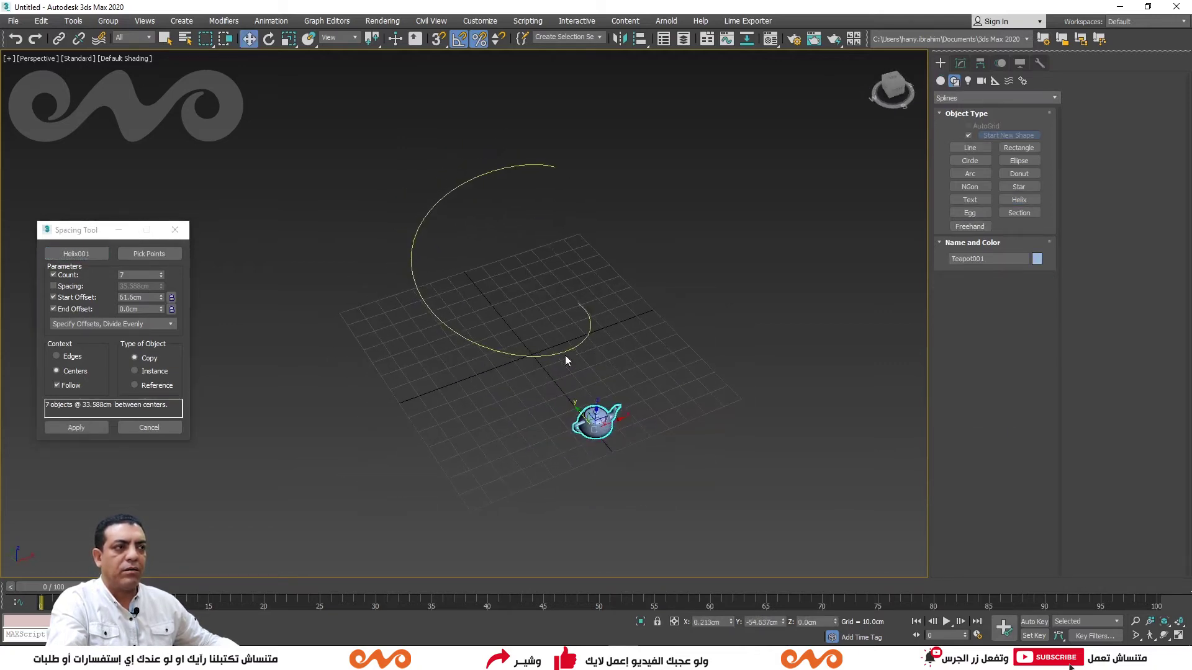
{"action": "left_click", "coordinate": [92, 265]}
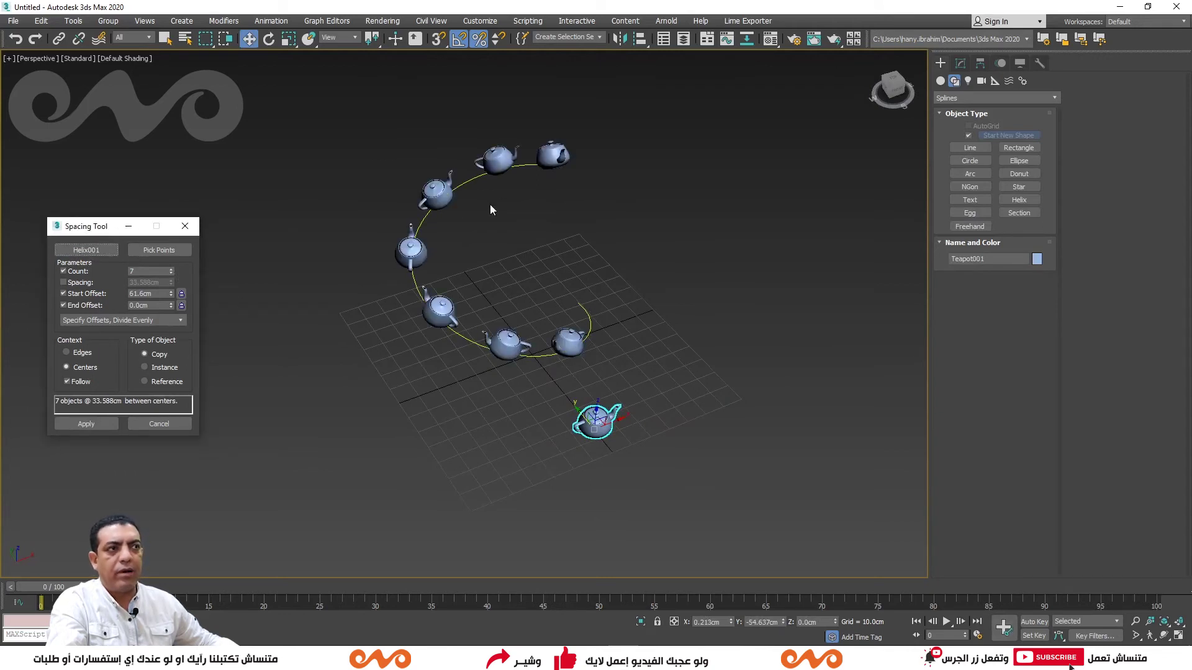
{"action": "left_click", "coordinate": [81, 383]}
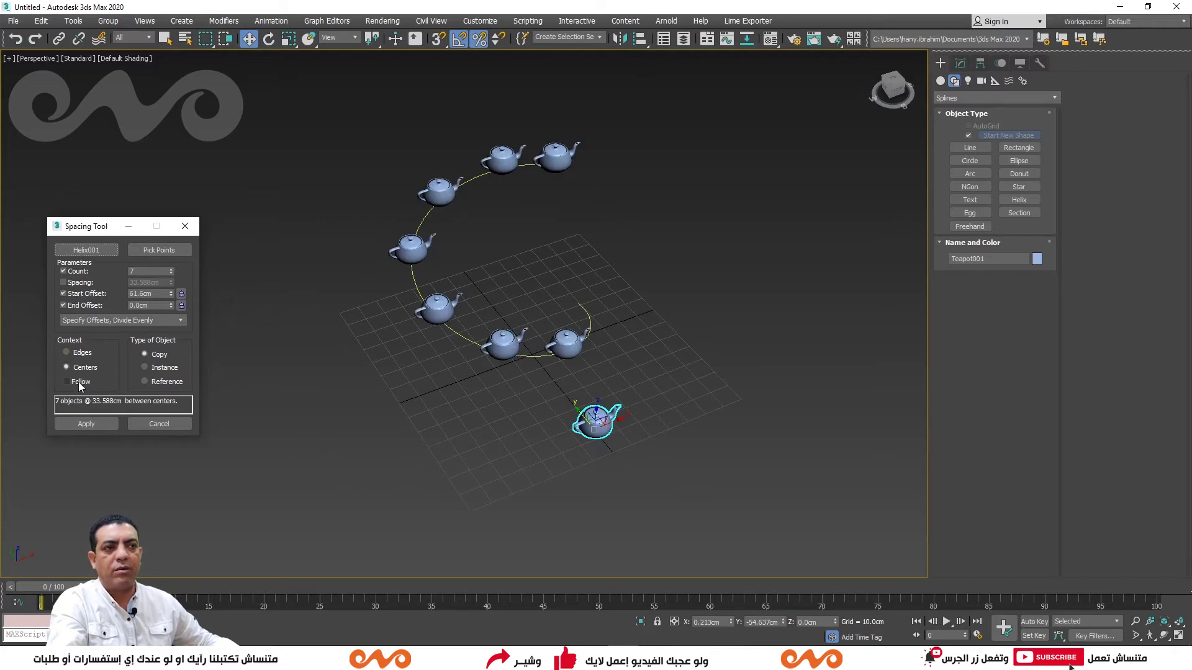
{"action": "left_click", "coordinate": [78, 382]}
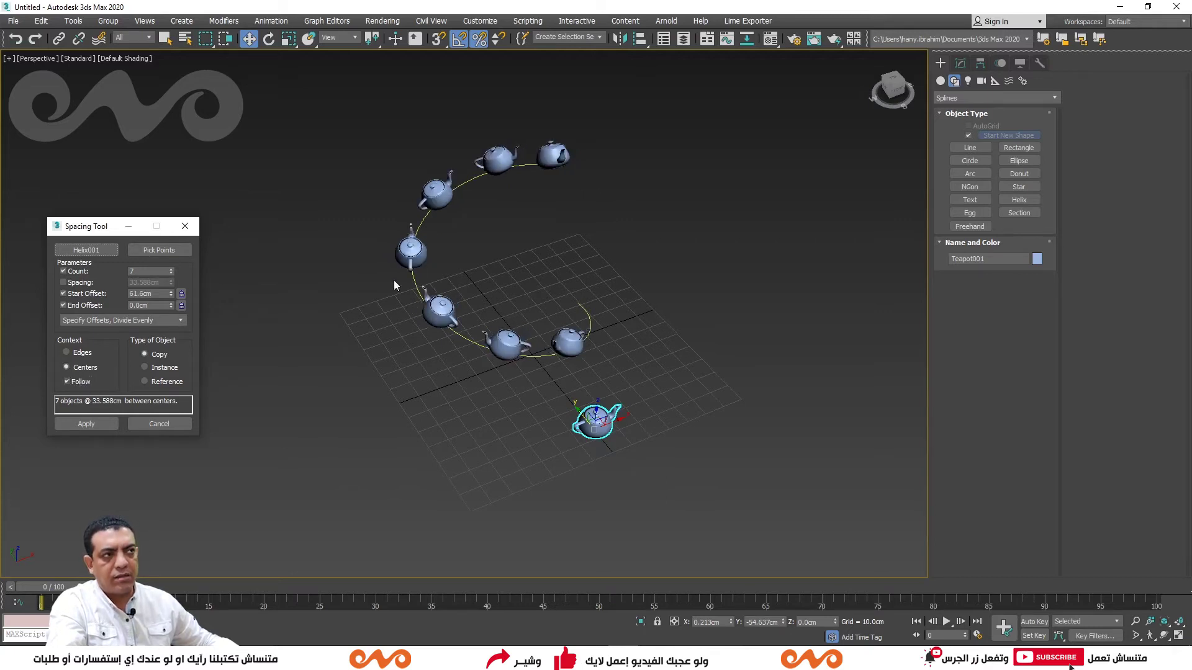
- Zoom and orbit to inspect the seven teapots following the helix
{"action": "key", "text": "z"}
{"action": "scroll", "coordinate": [481, 291], "scroll_direction": "down", "scroll_amount": 6}
{"action": "scroll", "coordinate": [482, 291], "scroll_direction": "down", "scroll_amount": 3}
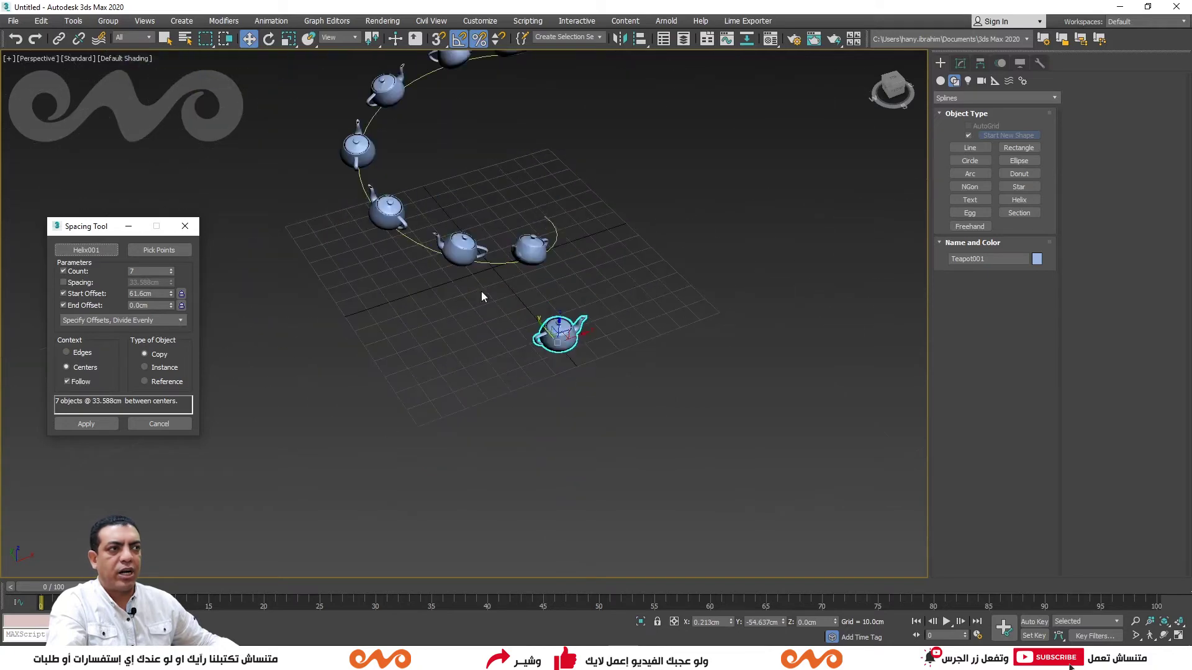
{"action": "mouse_move", "coordinate": [481, 292]}
{"action": "middle_mouse_down", "text": "alt"}
{"action": "mouse_move", "coordinate": [582, 371]}
{"action": "mouse_move", "coordinate": [480, 374]}
{"action": "mouse_move", "coordinate": [493, 361]}
{"action": "mouse_move", "coordinate": [550, 370]}
{"action": "mouse_move", "coordinate": [520, 363]}
{"action": "middle_mouse_up", "text": "alt"}
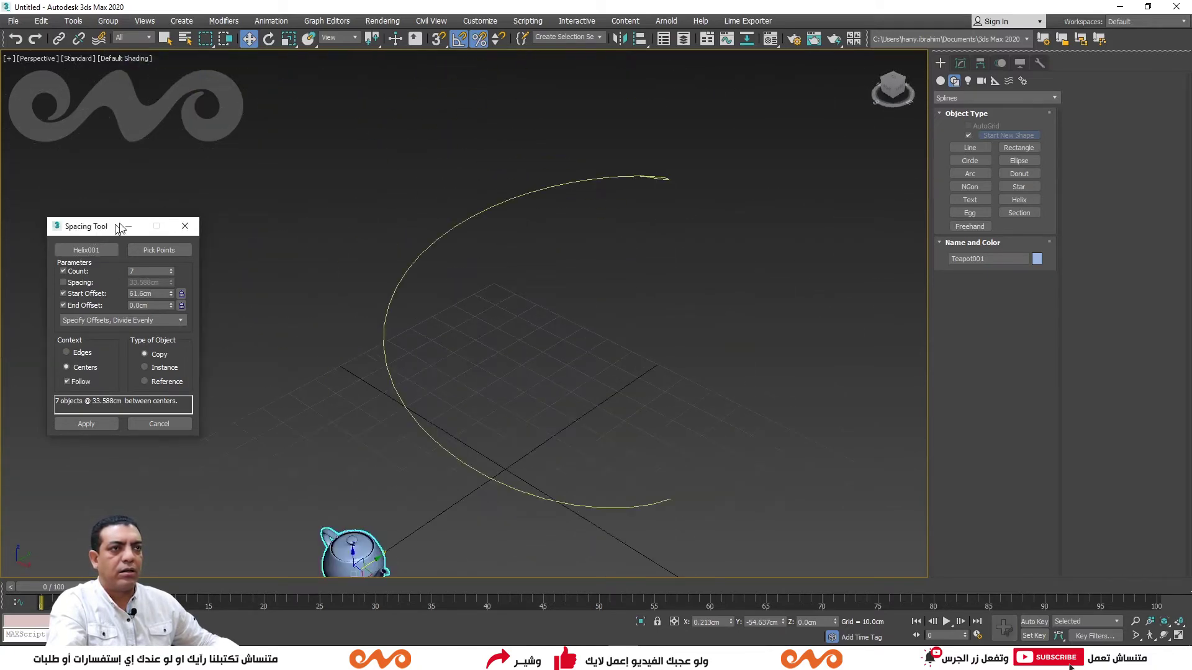
{"action": "left_click_drag", "start_coordinate": [117, 226], "coordinate": [204, 207]}
{"action": "middle_click_drag", "start_coordinate": [299, 307], "coordinate": [481, 340], "text": "alt"}
{"action": "left_click_drag", "start_coordinate": [172, 202], "coordinate": [136, 199]}
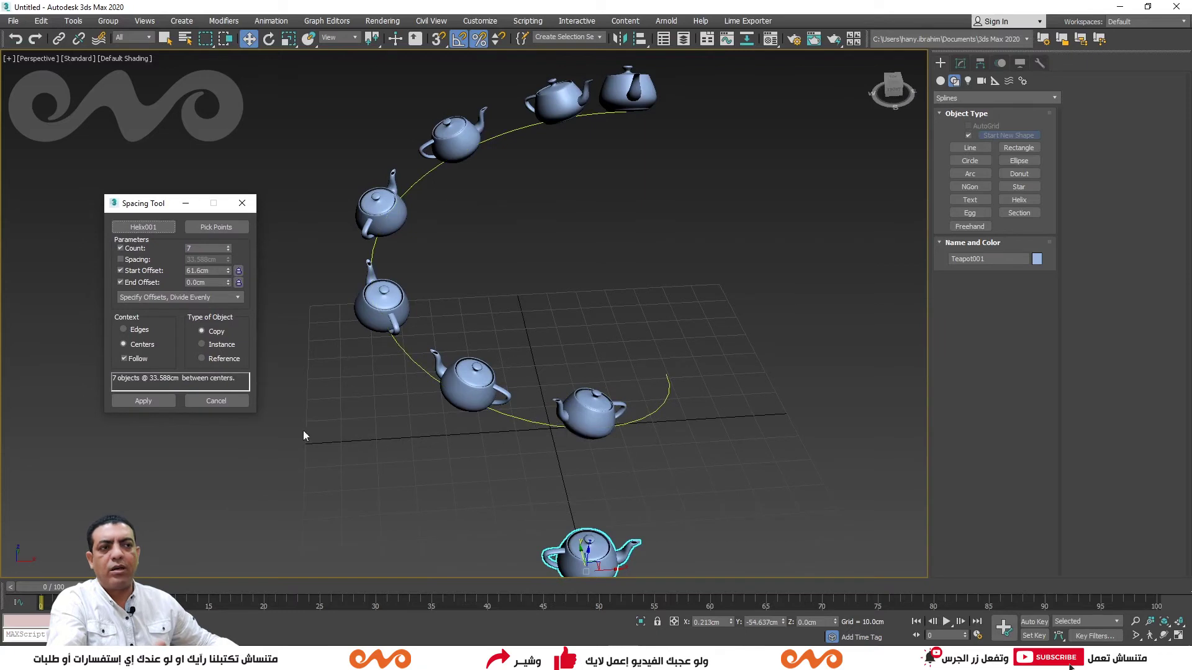
- Apply the teapot copies along the helix, test-moving one copy and undoing it
{"action": "left_click", "coordinate": [147, 402]}
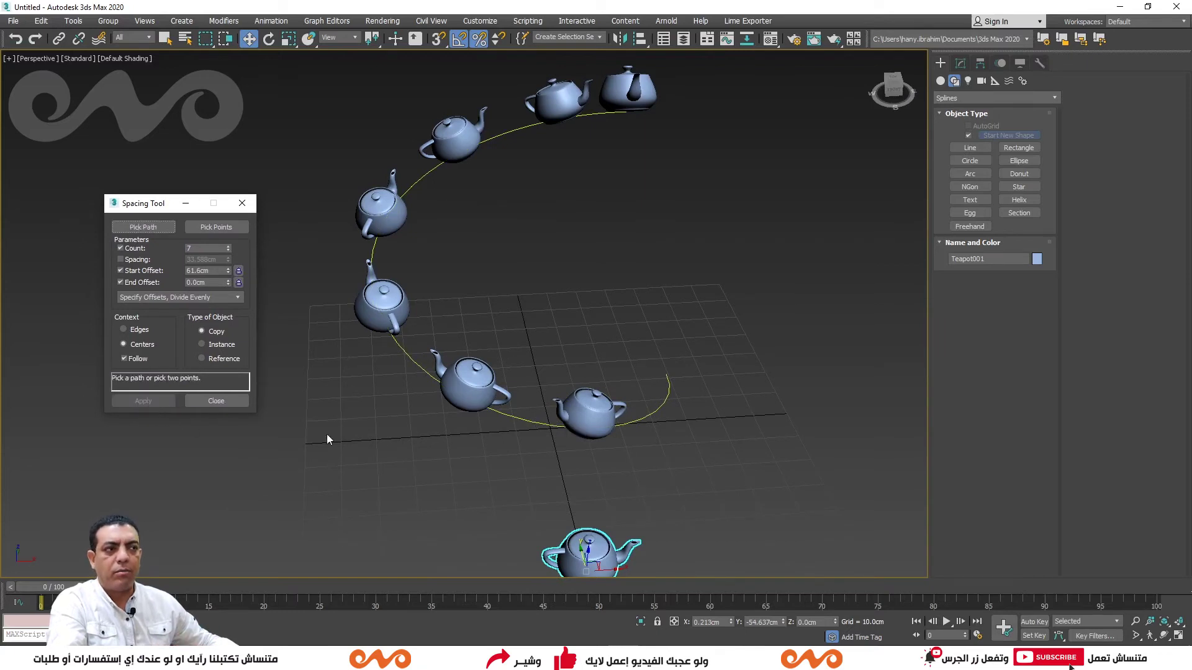
{"action": "left_click", "coordinate": [490, 383]}
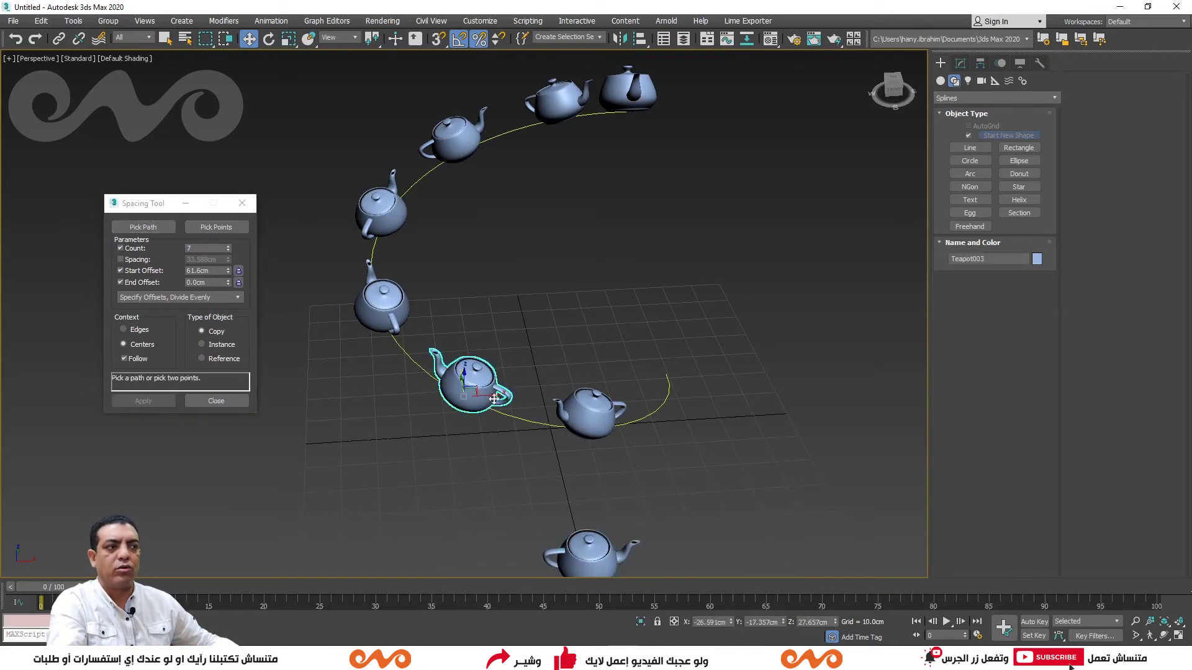
{"action": "left_click_drag", "start_coordinate": [483, 393], "coordinate": [596, 384]}
{"action": "key", "text": "ctrl+z"}
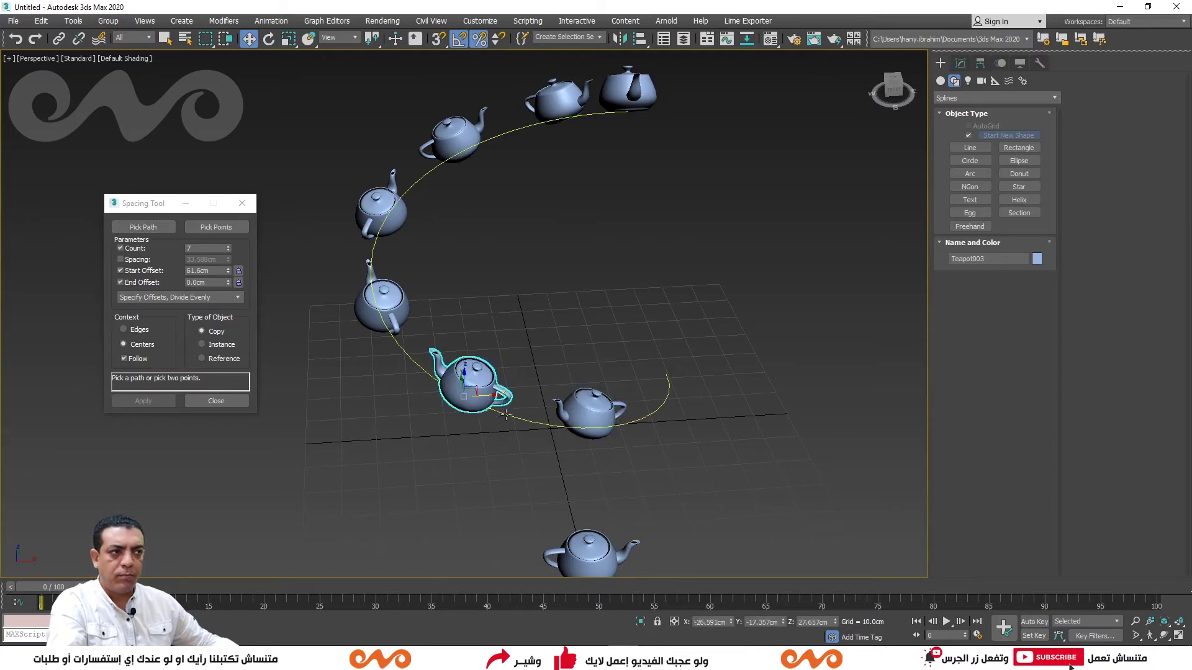
- Inspect the teapot helix and reselect only the original teapot
{"action": "left_click", "coordinate": [504, 411]}
{"action": "scroll", "coordinate": [504, 411], "scroll_direction": "down", "scroll_amount": 3}
{"action": "scroll", "coordinate": [504, 411], "scroll_direction": "down", "scroll_amount": 2}
{"action": "mouse_move", "coordinate": [503, 411]}
{"action": "middle_mouse_down", "text": "alt"}
{"action": "mouse_move", "coordinate": [582, 409]}
{"action": "mouse_move", "coordinate": [550, 366]}
{"action": "mouse_move", "coordinate": [535, 367]}
{"action": "mouse_move", "coordinate": [553, 390]}
{"action": "mouse_move", "coordinate": [539, 349]}
{"action": "middle_mouse_up", "text": "alt"}
{"action": "key", "text": "ctrl+a"}
{"action": "scroll", "coordinate": [523, 367], "scroll_direction": "up", "scroll_amount": 3}
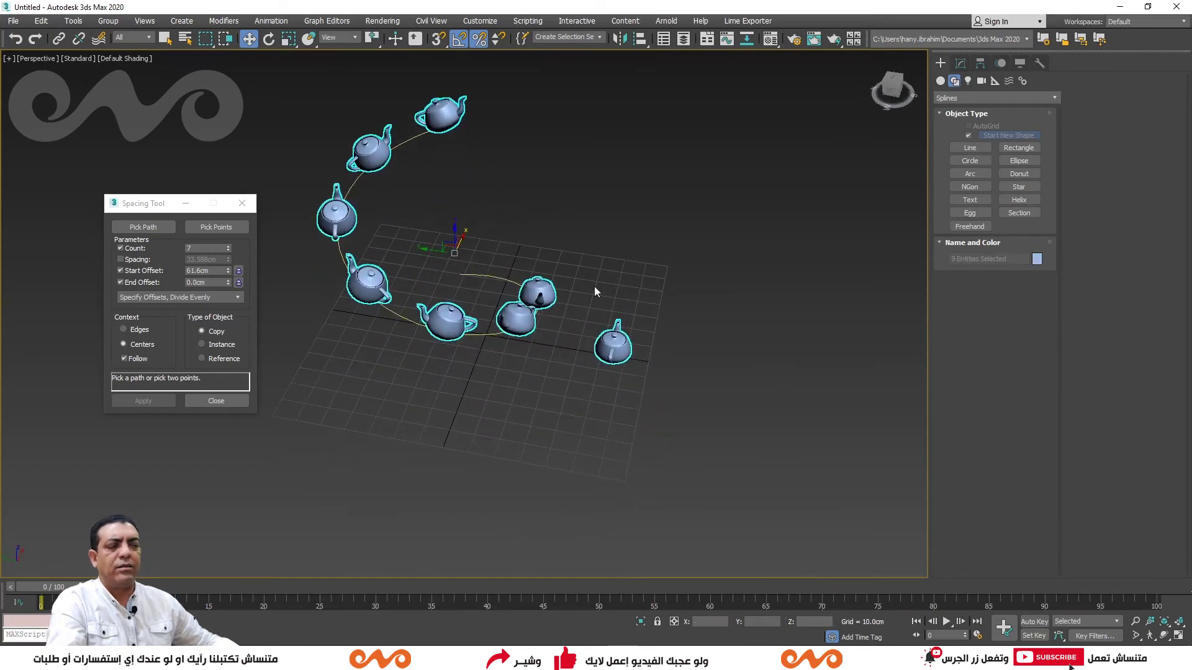
{"action": "middle_click_drag", "start_coordinate": [594, 285], "coordinate": [623, 317]}
{"action": "left_click_drag", "start_coordinate": [641, 300], "coordinate": [672, 413]}
{"action": "middle_click_drag", "start_coordinate": [682, 248], "coordinate": [685, 267]}
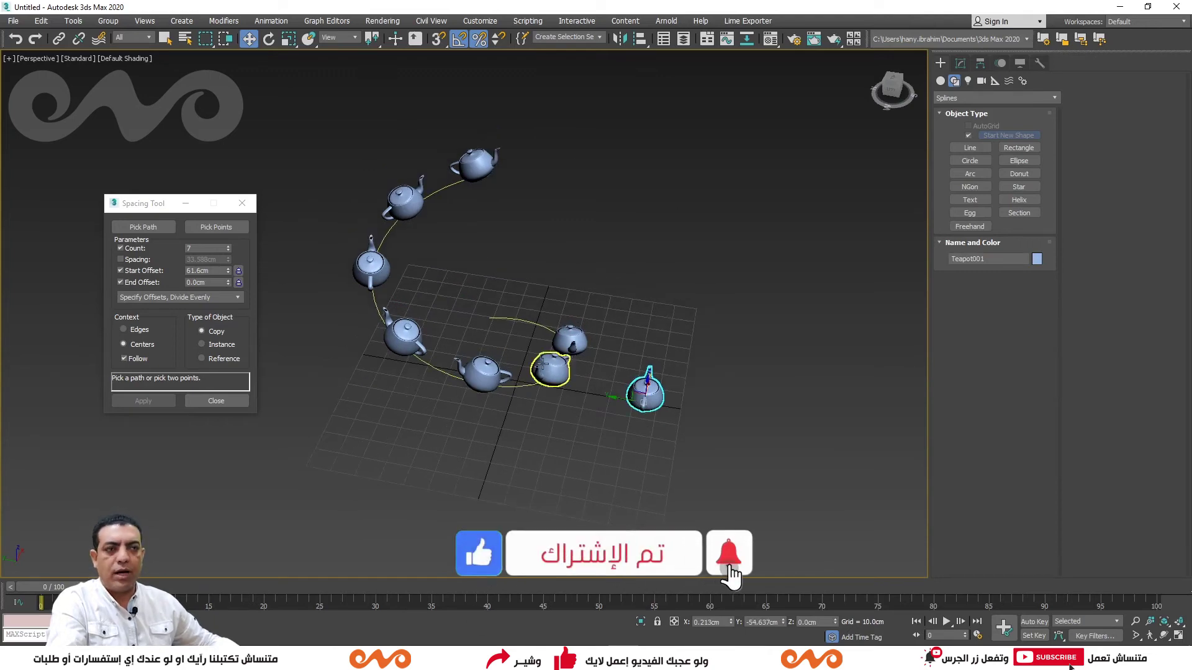
{"action": "mouse_move", "coordinate": [546, 363]}
{"action": "middle_mouse_down", "text": "alt"}
{"action": "mouse_move", "coordinate": [584, 365]}
{"action": "mouse_move", "coordinate": [543, 359]}
{"action": "middle_mouse_up", "text": "alt"}
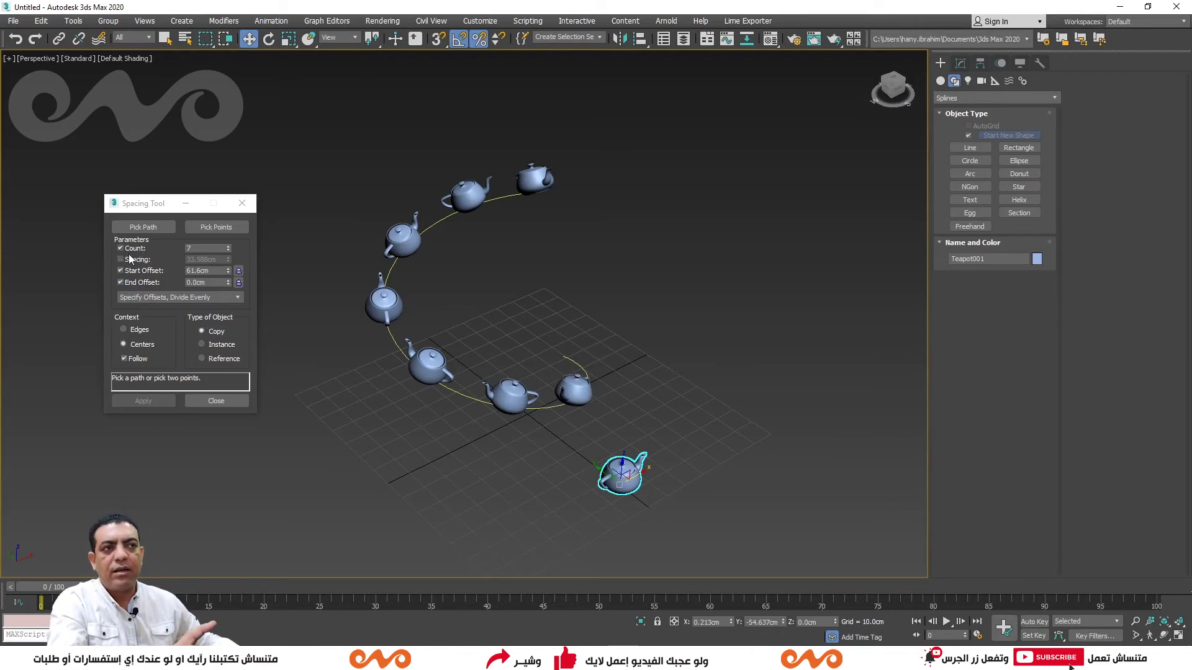
- Apply seven teapot copies along a straight line between two picked points, 26.103cm apart
{"action": "left_click", "coordinate": [216, 227]}
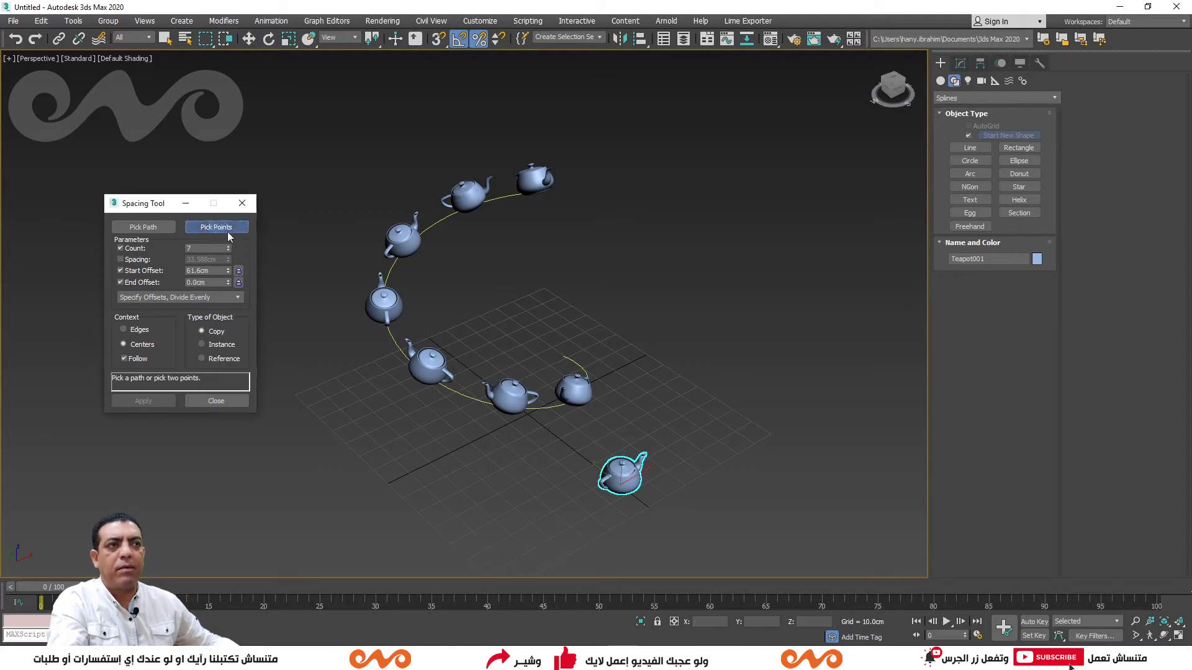
{"action": "middle_click_drag", "start_coordinate": [682, 434], "coordinate": [548, 370]}
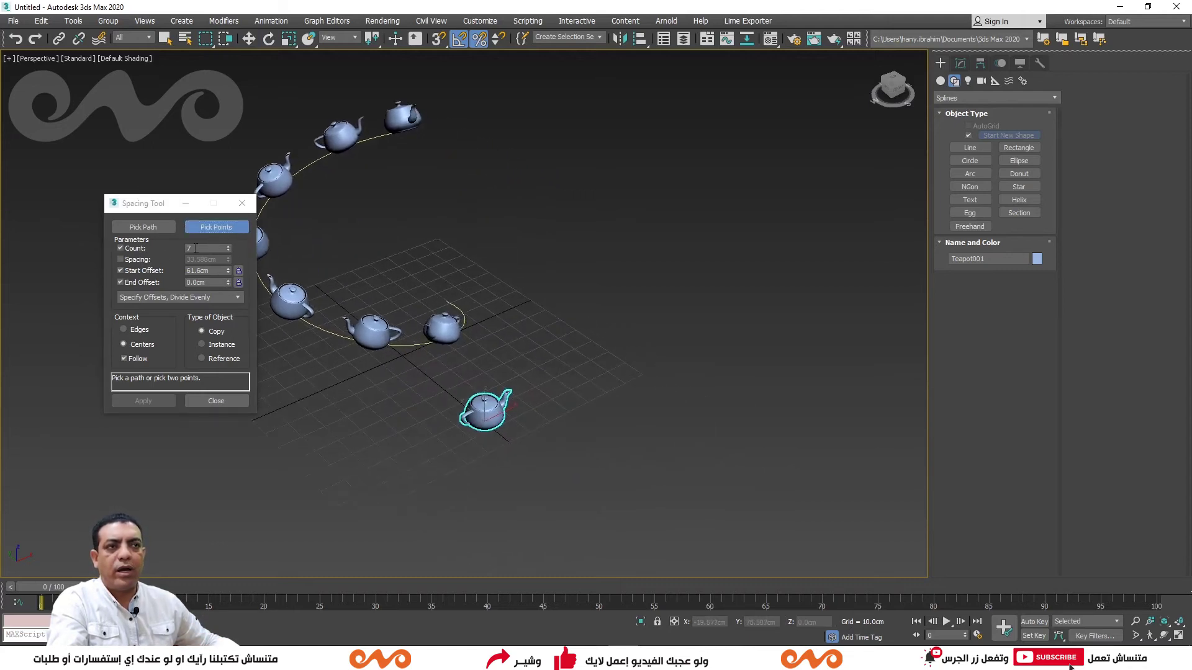
{"action": "left_click", "coordinate": [337, 526]}
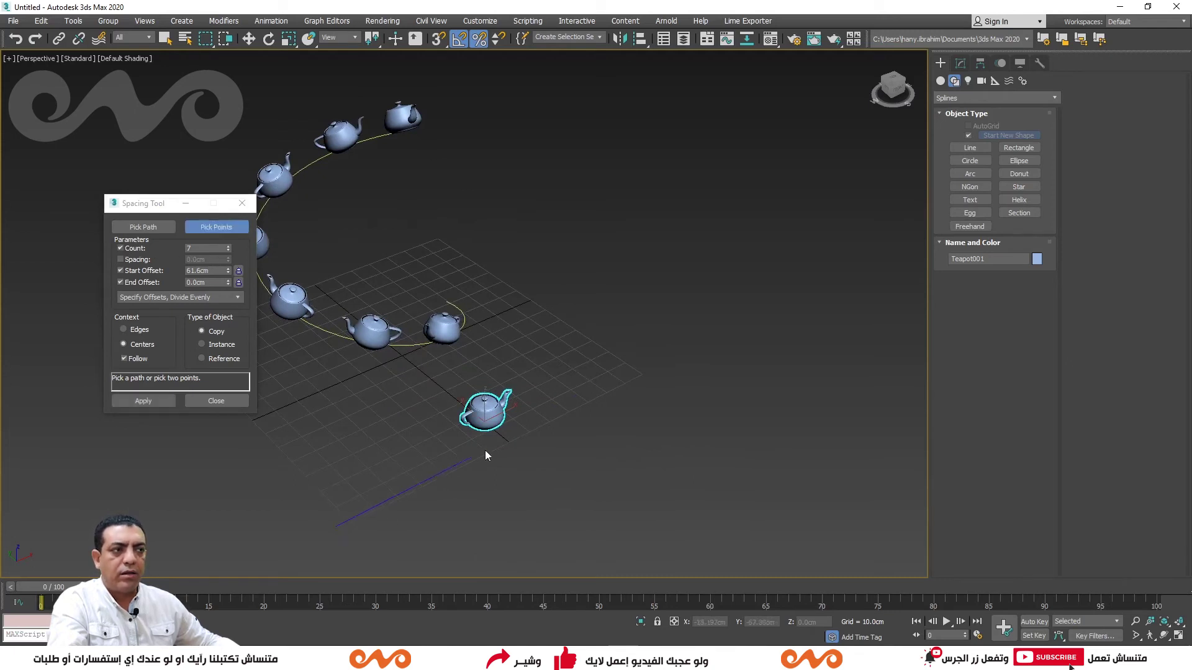
{"action": "left_click", "coordinate": [875, 278]}
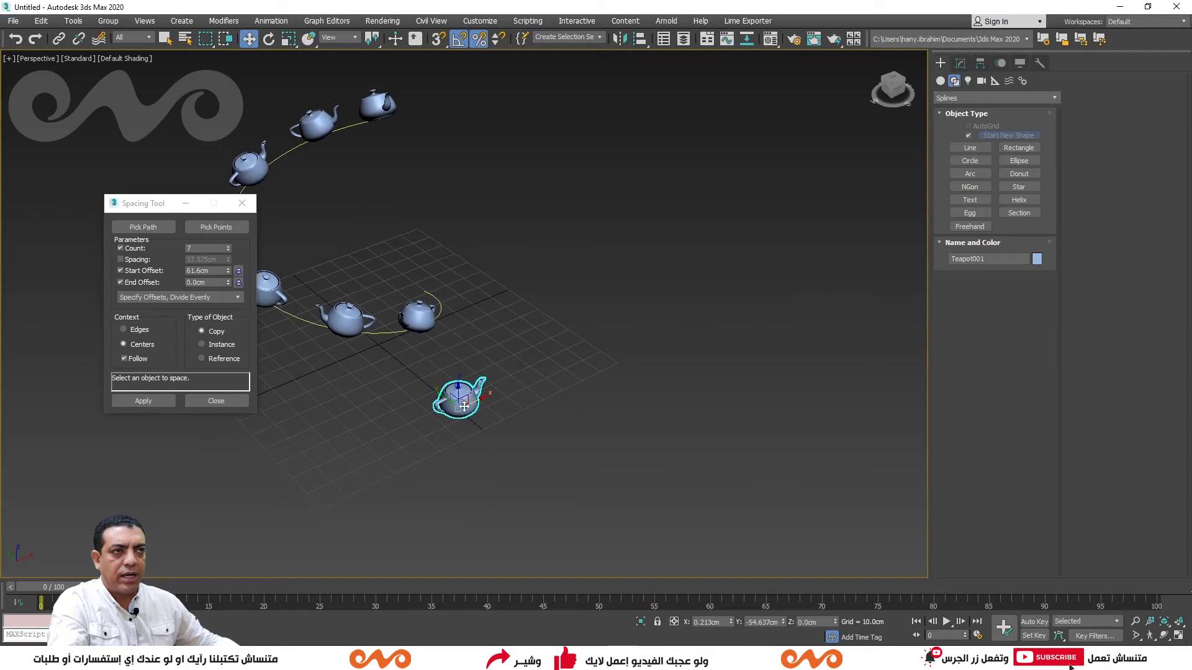
{"action": "left_click", "coordinate": [211, 228]}
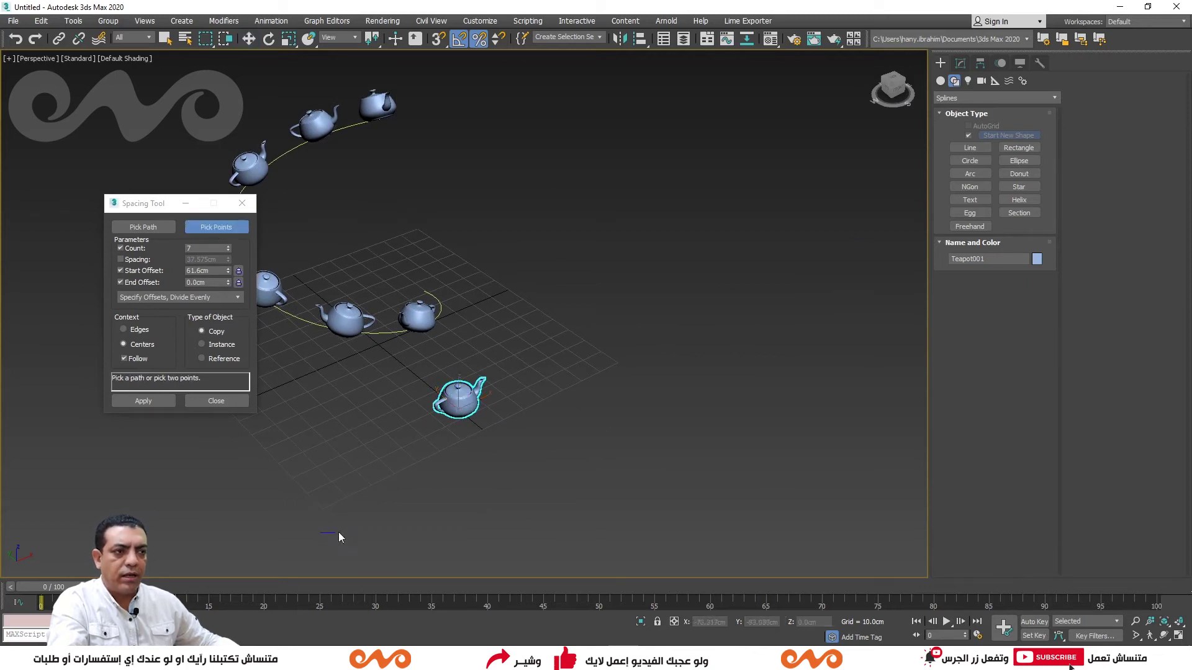
{"action": "left_click", "coordinate": [732, 313]}
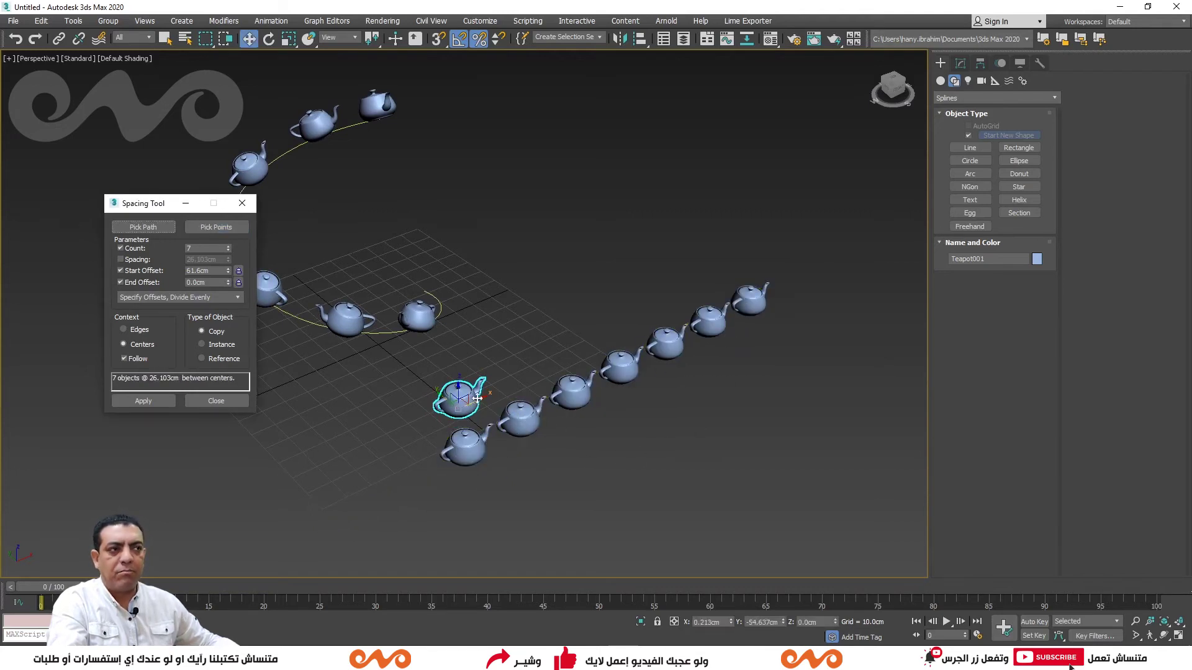
{"action": "left_click", "coordinate": [136, 401]}
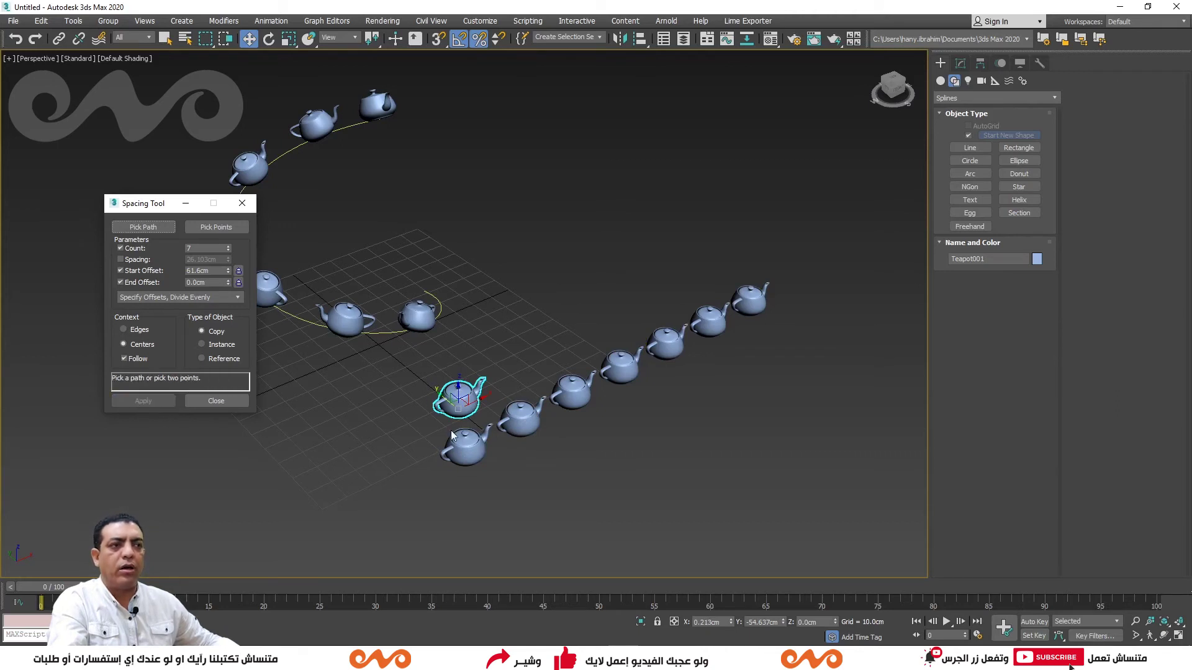
- Move the seven new copies off to the right and reselect the original teapot
{"action": "left_click_drag", "start_coordinate": [497, 460], "coordinate": [493, 459]}
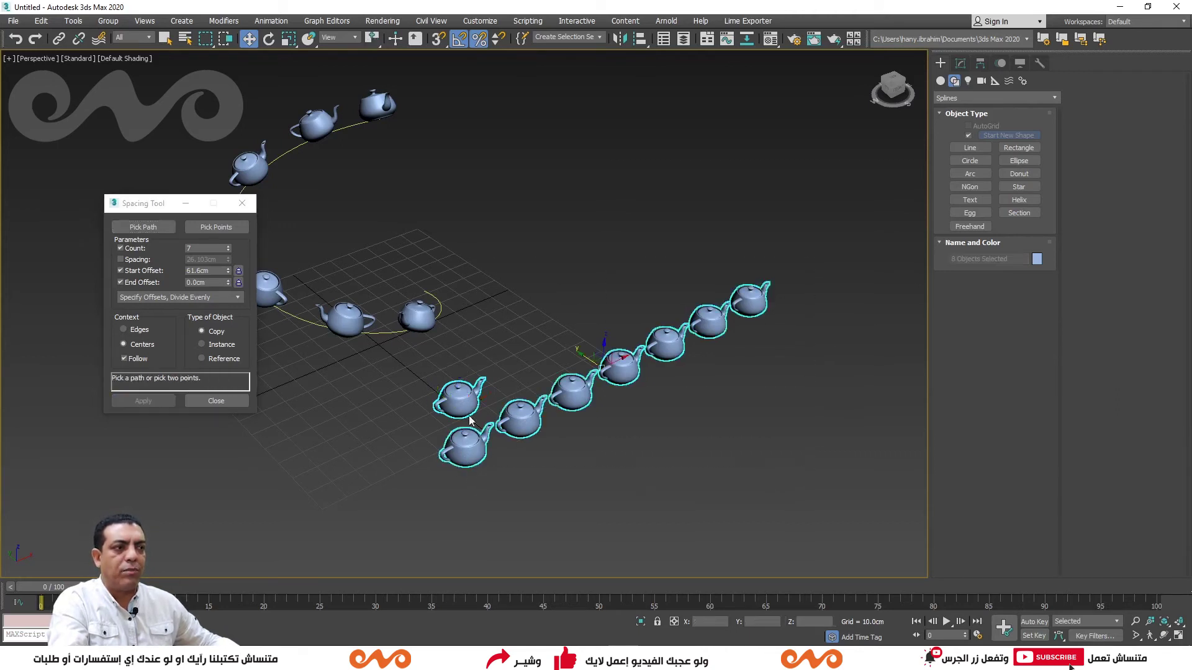
{"action": "left_click_drag", "start_coordinate": [631, 357], "coordinate": [794, 319]}
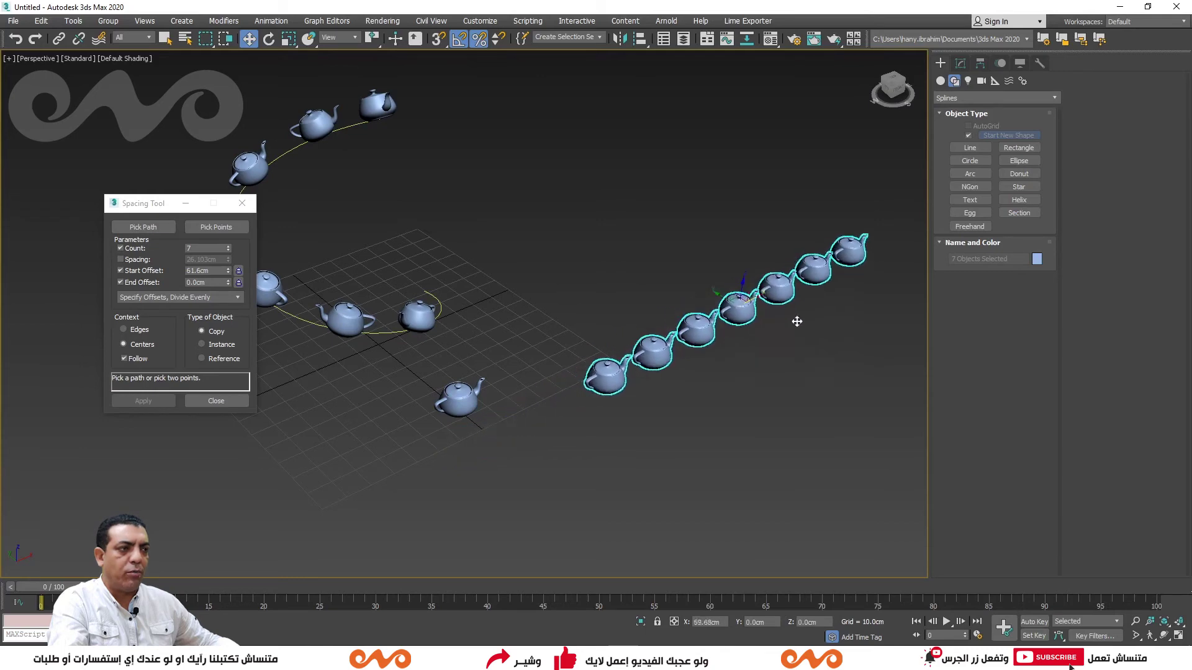
{"action": "mouse_move", "coordinate": [472, 416]}
{"action": "middle_mouse_down", "text": "alt"}
{"action": "mouse_move", "coordinate": [609, 380]}
{"action": "mouse_move", "coordinate": [348, 402]}
{"action": "middle_mouse_up", "text": "alt"}
{"action": "left_click", "coordinate": [628, 428]}
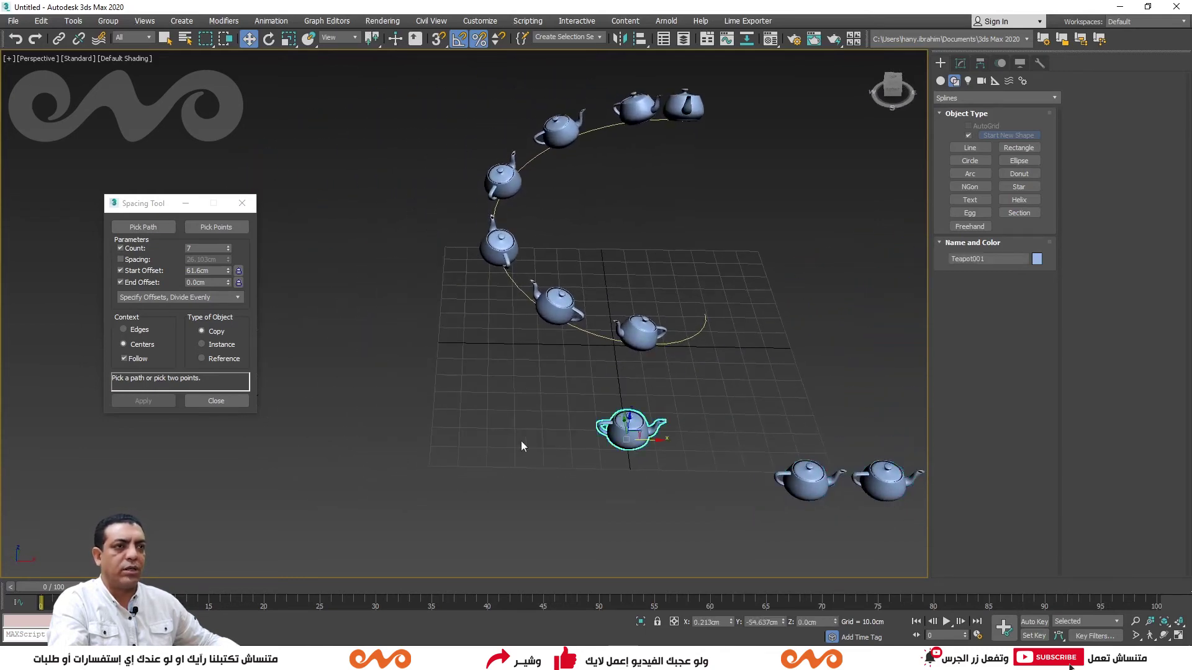
- Pick two points for a diagonal row and apply seven copies 23.091cm apart
{"action": "left_click", "coordinate": [211, 228]}
{"action": "left_click", "coordinate": [437, 235]}
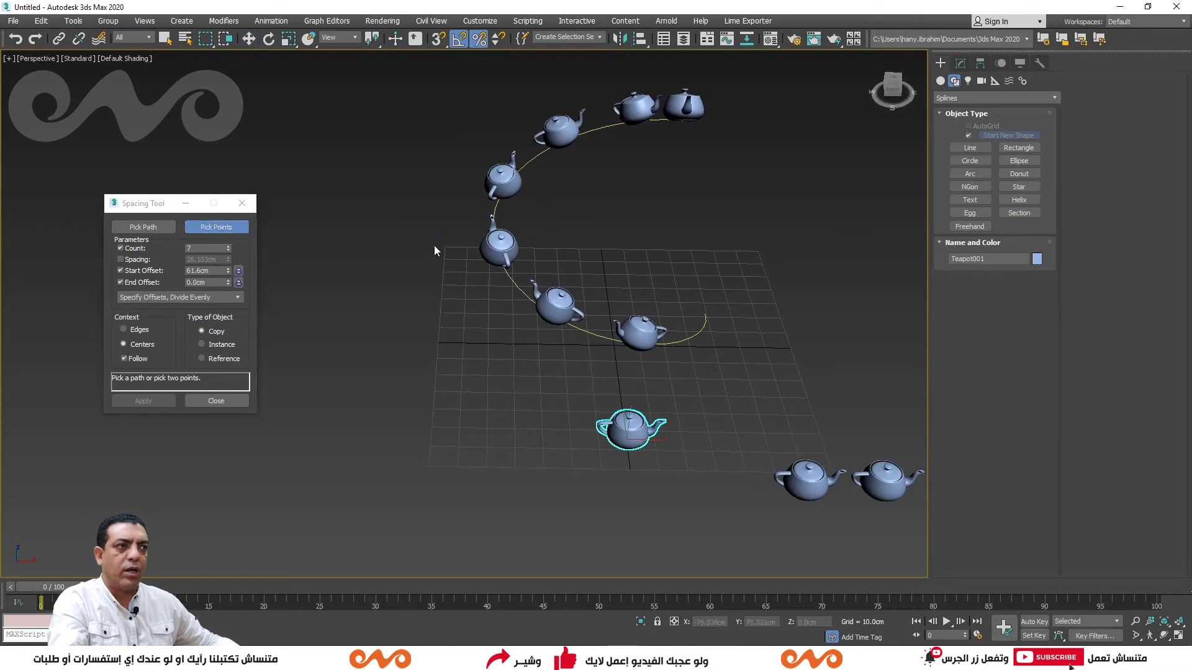
{"action": "left_click", "coordinate": [219, 550]}
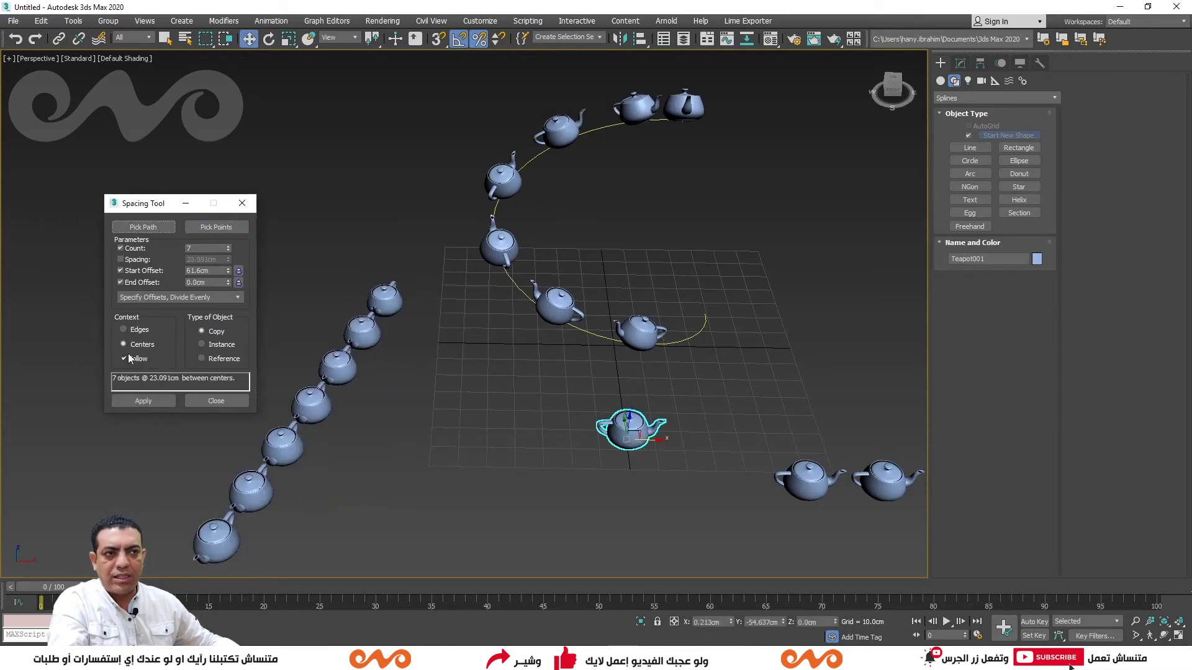
{"action": "middle_click_drag", "start_coordinate": [309, 391], "coordinate": [457, 376]}
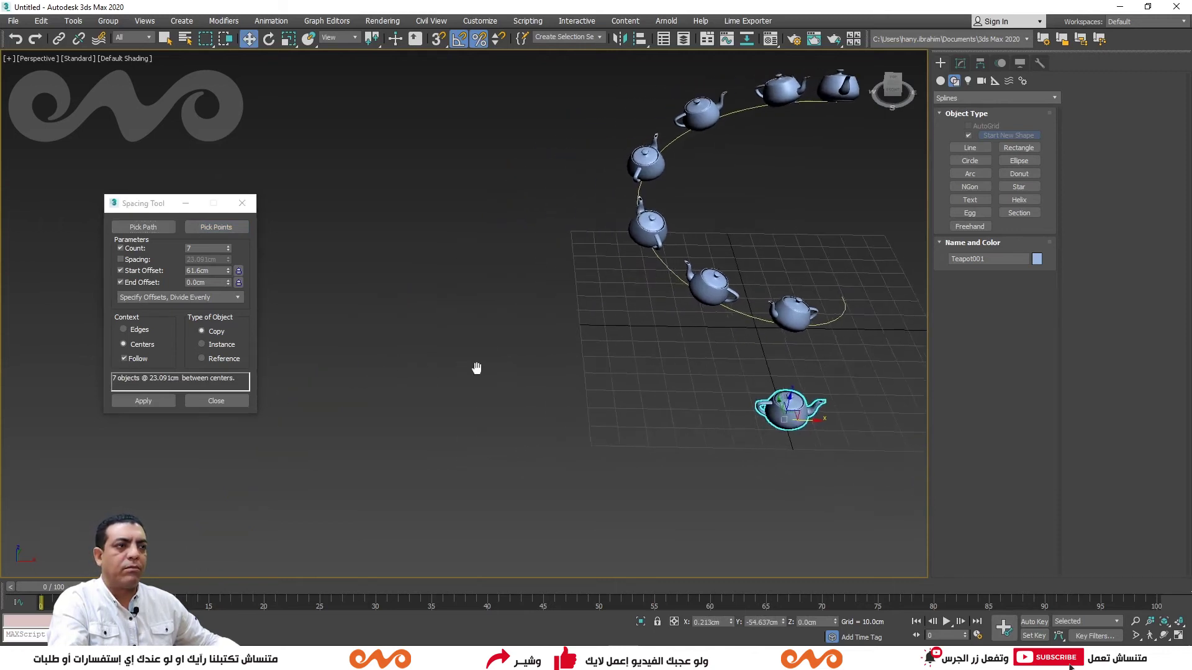
{"action": "left_click", "coordinate": [493, 311]}
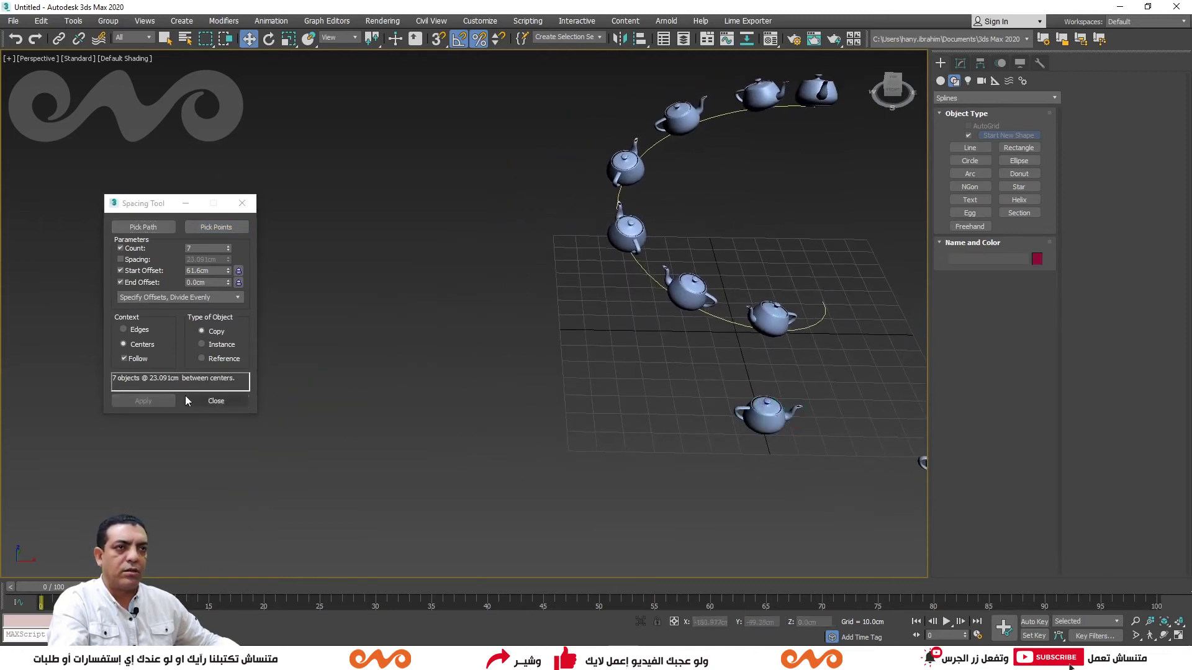
{"action": "left_click", "coordinate": [115, 229]}
{"action": "mouse_move", "coordinate": [171, 205]}
{"action": "left_mouse_down"}
{"action": "mouse_move", "coordinate": [144, 206]}
{"action": "mouse_move", "coordinate": [185, 214]}
{"action": "left_mouse_up"}
{"action": "left_click", "coordinate": [736, 411]}
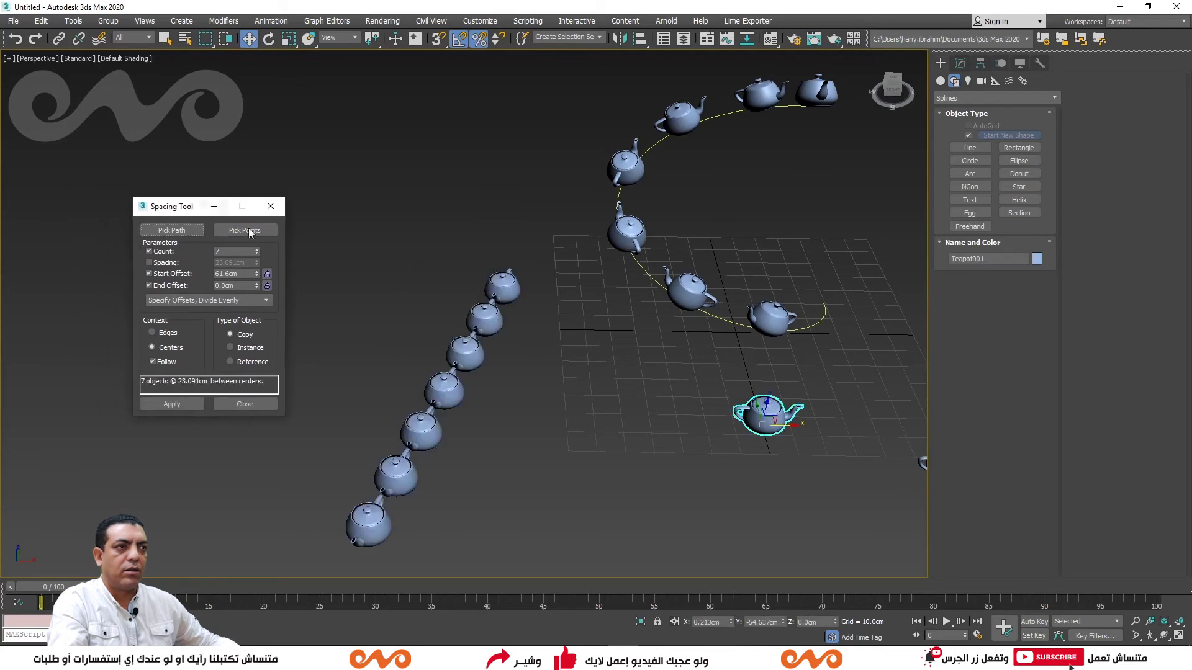
{"action": "left_click", "coordinate": [177, 404]}
- Turn off Follow so new copies no longer turn along the path
{"action": "middle_click_drag", "start_coordinate": [716, 429], "coordinate": [761, 415]}
{"action": "scroll", "coordinate": [761, 415], "scroll_direction": "down", "scroll_amount": 3}
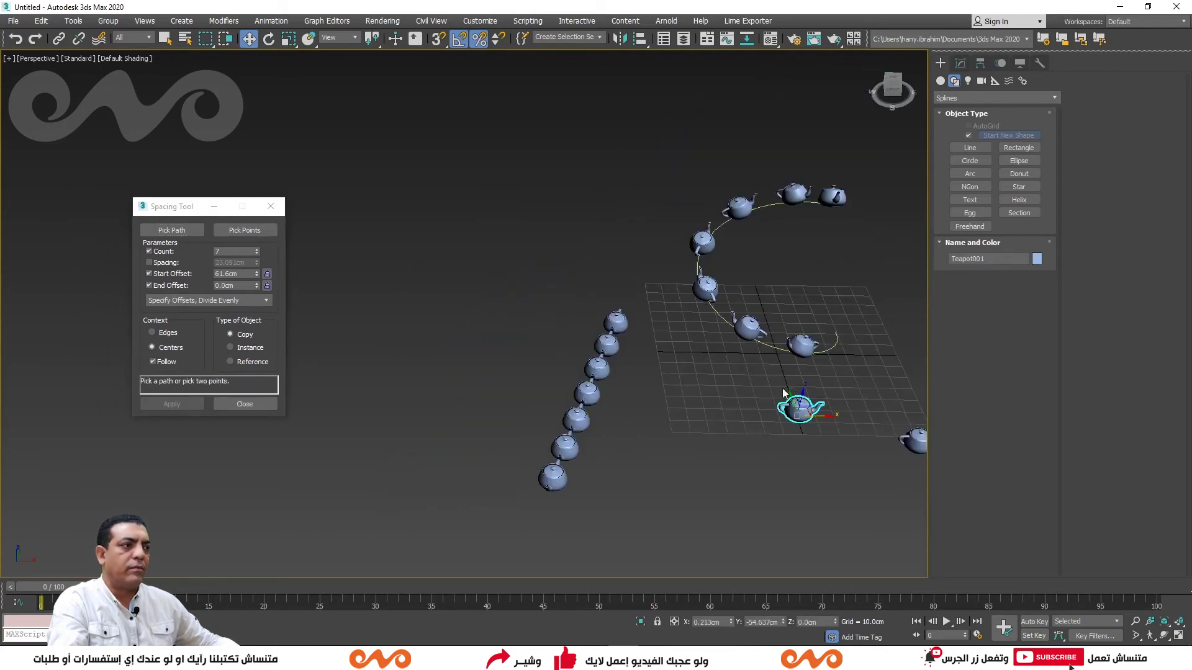
{"action": "scroll", "coordinate": [612, 373], "scroll_direction": "up", "scroll_amount": 2}
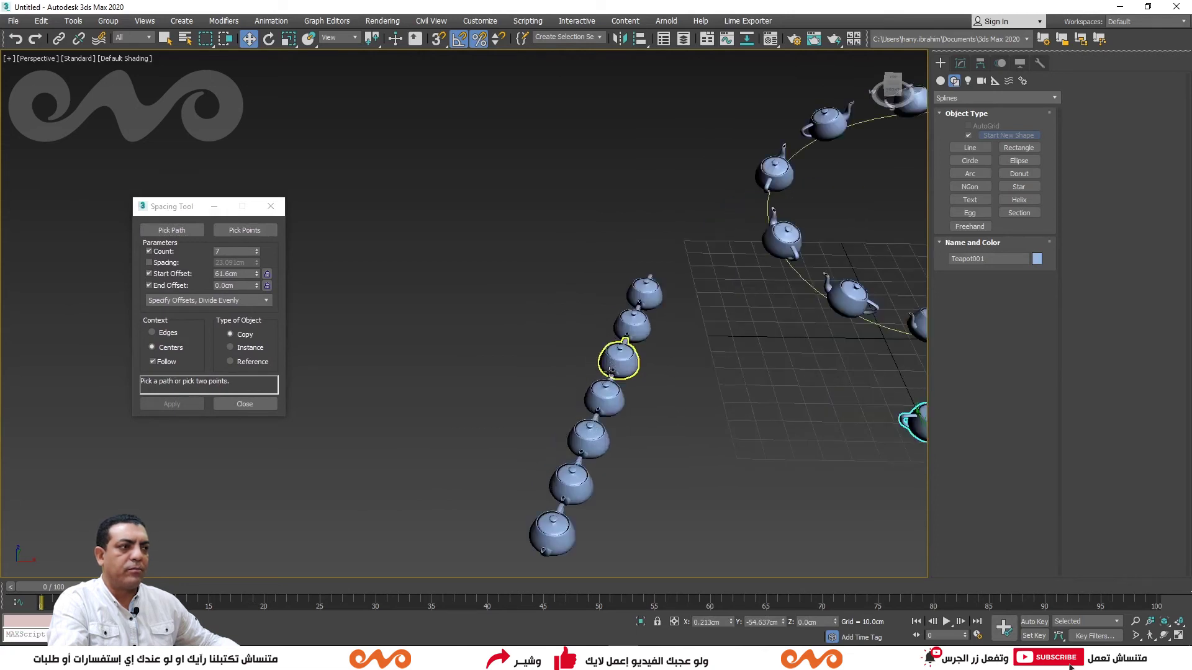
{"action": "scroll", "coordinate": [612, 373], "scroll_direction": "up", "scroll_amount": 2}
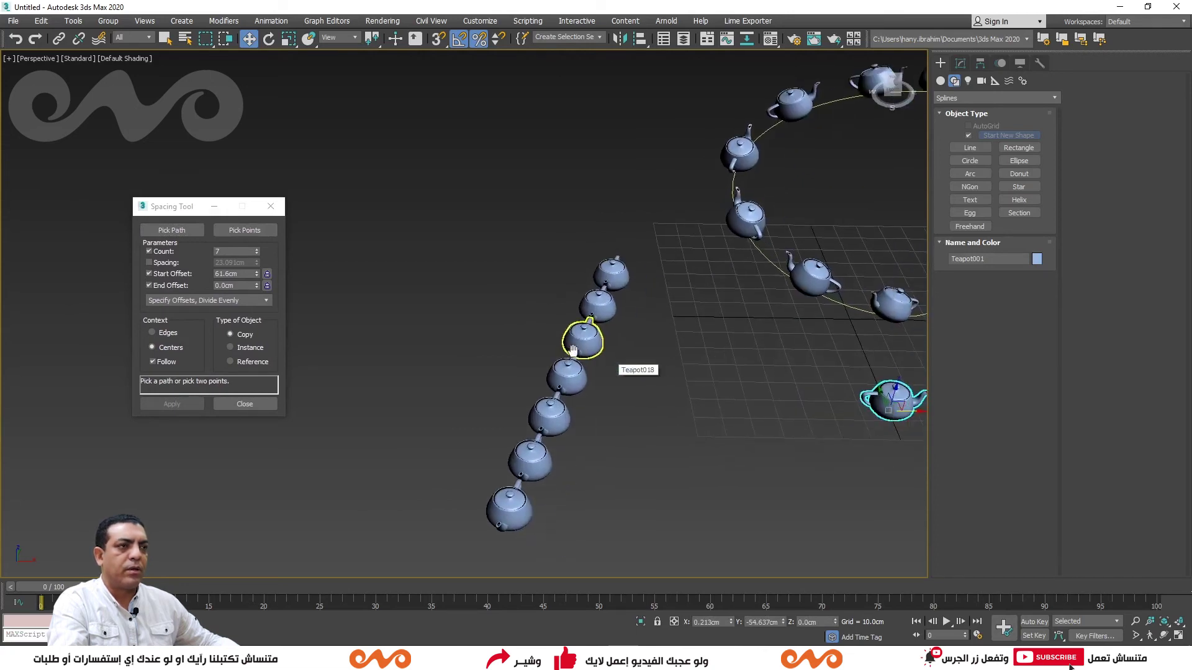
{"action": "left_click", "coordinate": [161, 366]}
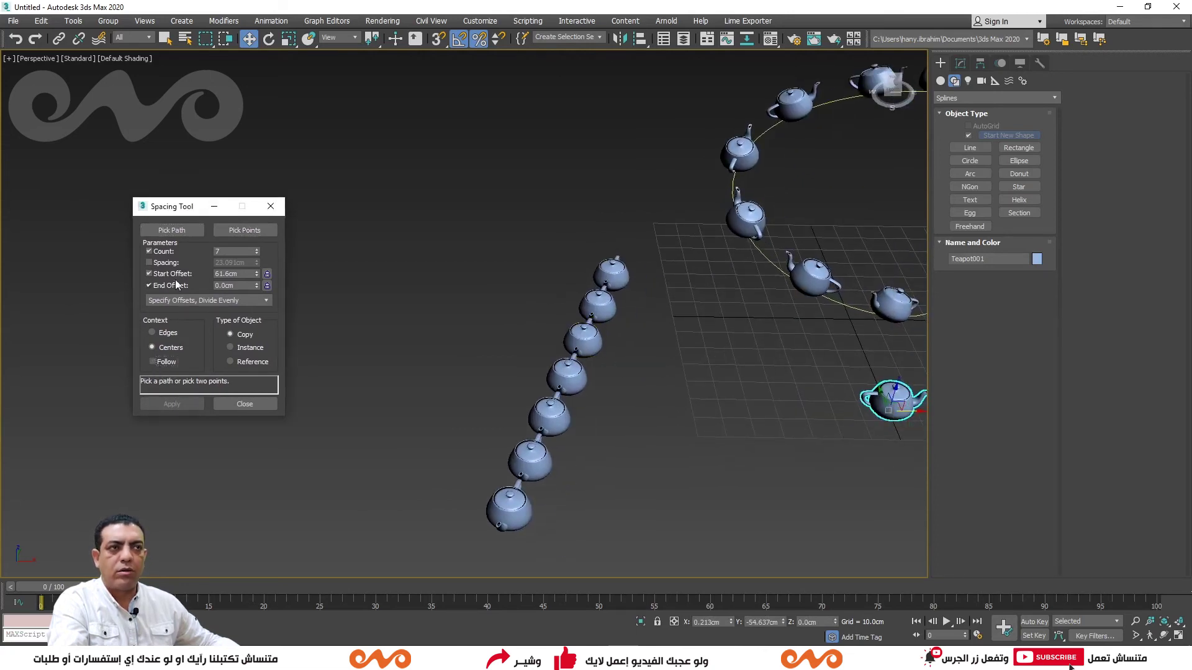
- Set Divide Evenly, Objects at Ends with Count 39, and pick the row's two end points
{"action": "left_click", "coordinate": [148, 273]}
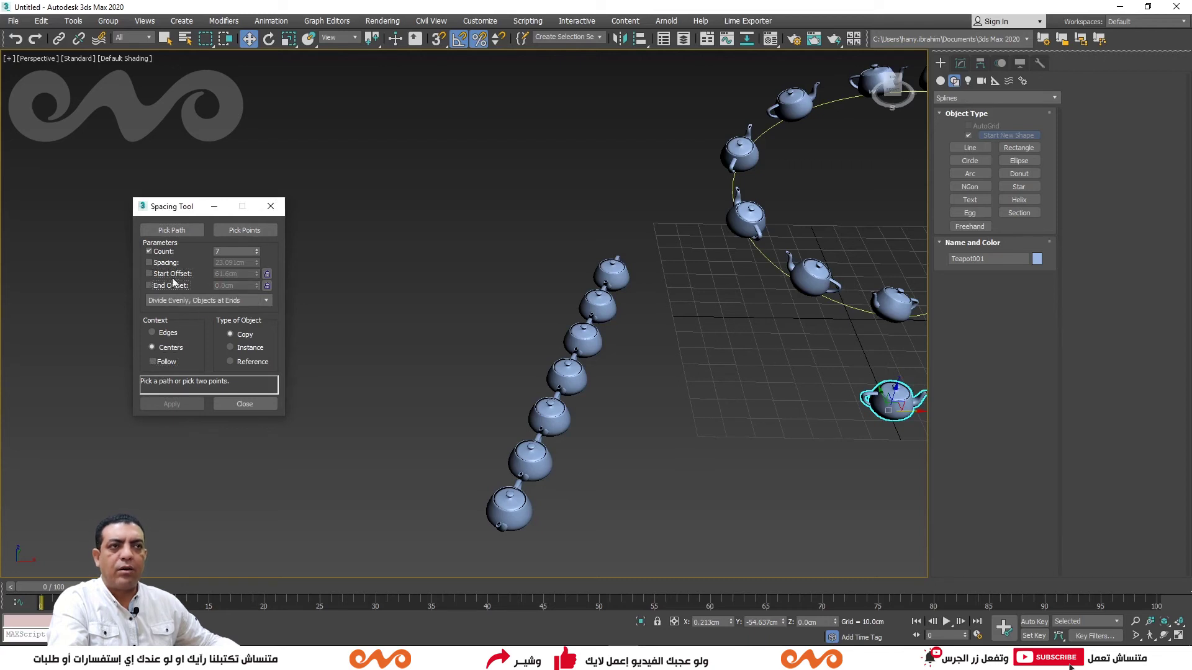
{"action": "left_click_drag", "start_coordinate": [258, 247], "coordinate": [259, 229]}
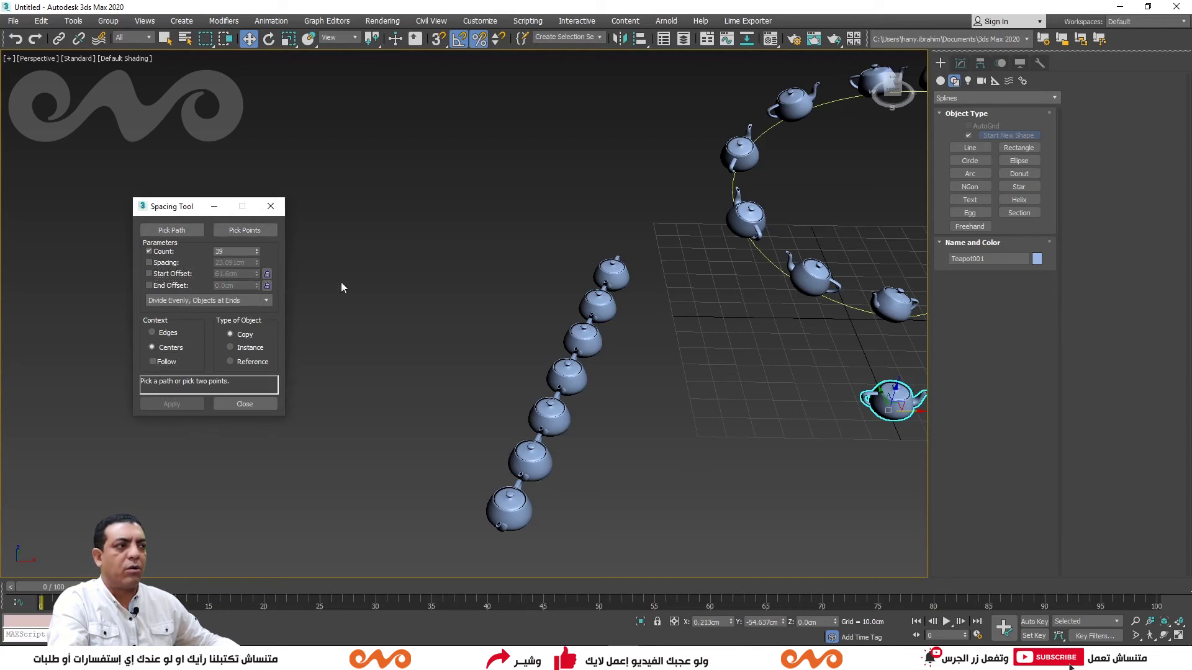
{"action": "left_click", "coordinate": [254, 230]}
{"action": "left_click", "coordinate": [517, 244]}
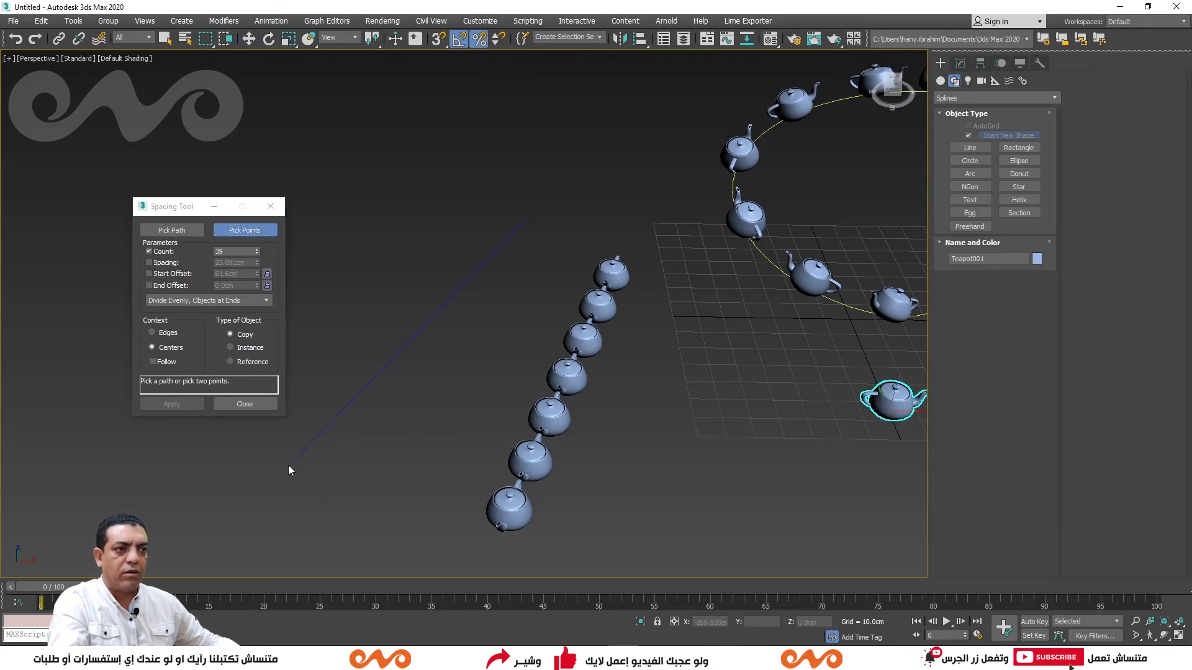
{"action": "left_click", "coordinate": [217, 508]}
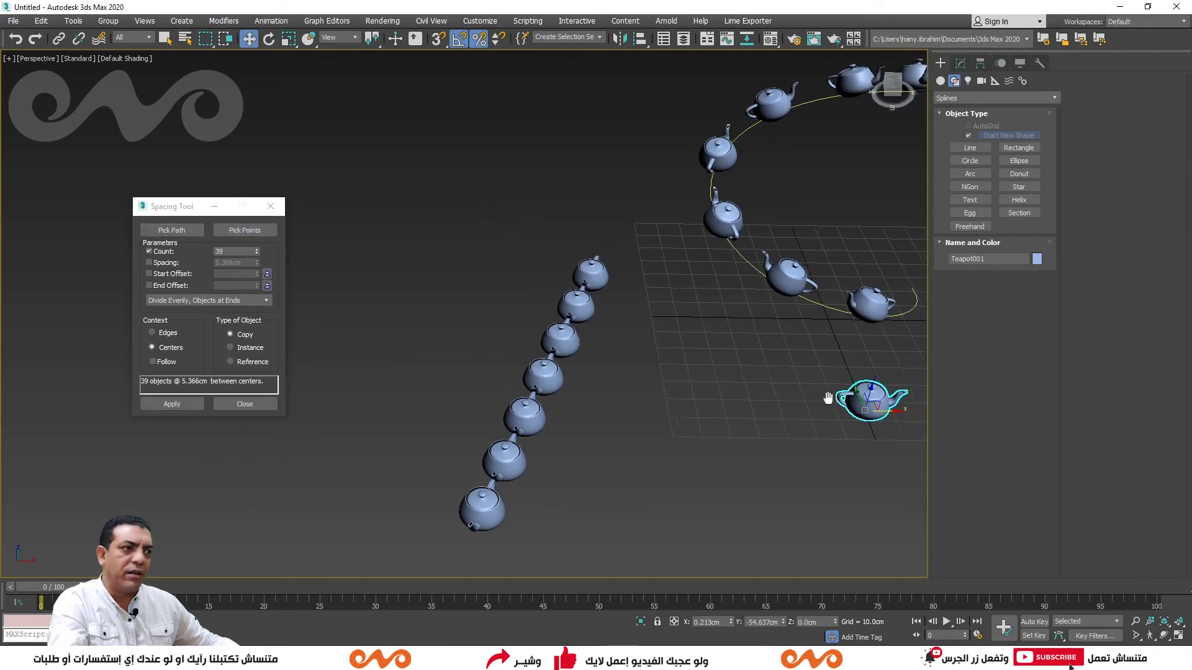
- Turn Follow on and apply the 39-teapot row at 5.366cm spacing
{"action": "middle_click_drag", "start_coordinate": [882, 401], "coordinate": [835, 398]}
{"action": "left_click_drag", "start_coordinate": [248, 206], "coordinate": [239, 208]}
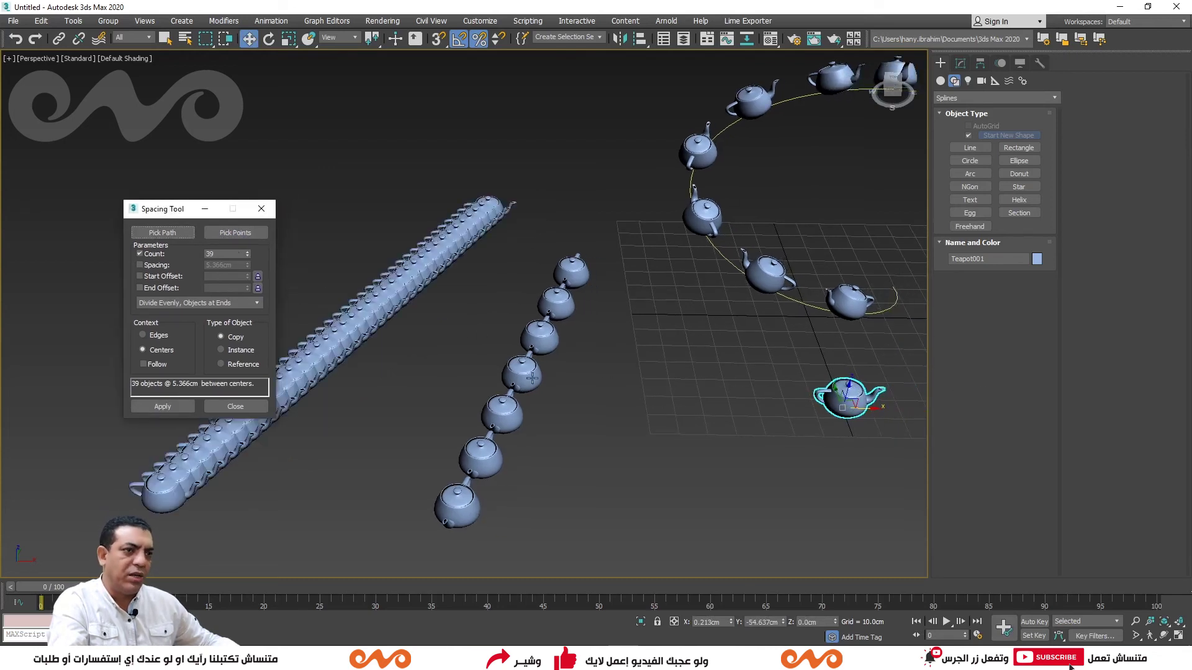
{"action": "left_click", "coordinate": [149, 366]}
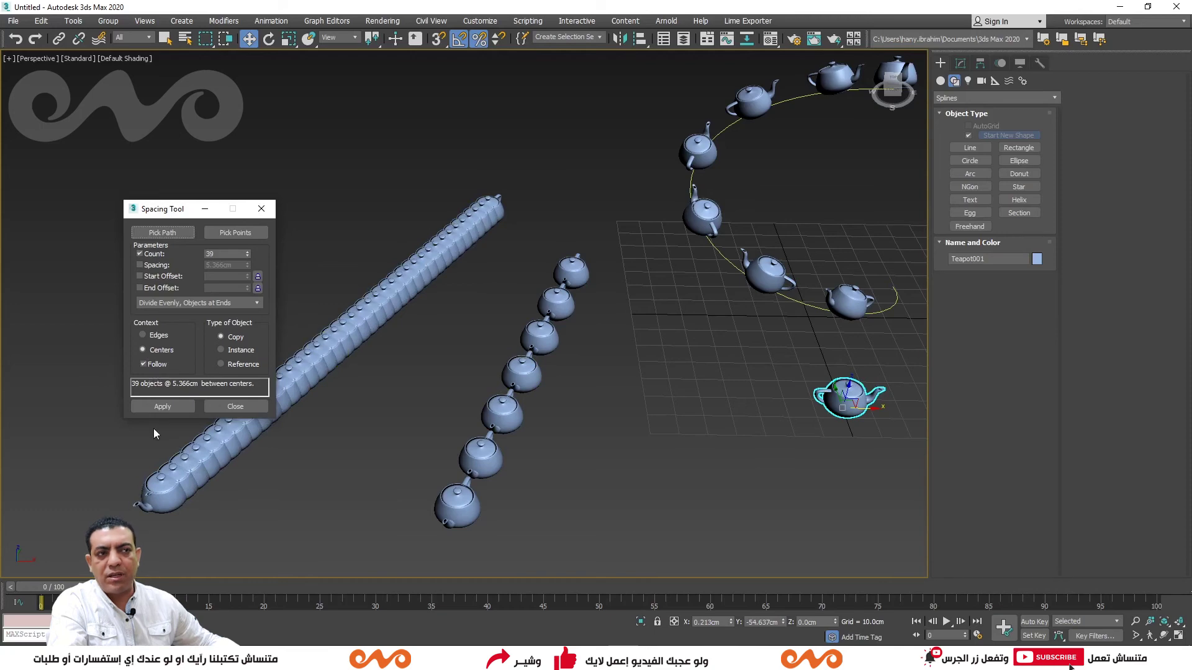
{"action": "left_click", "coordinate": [164, 406]}
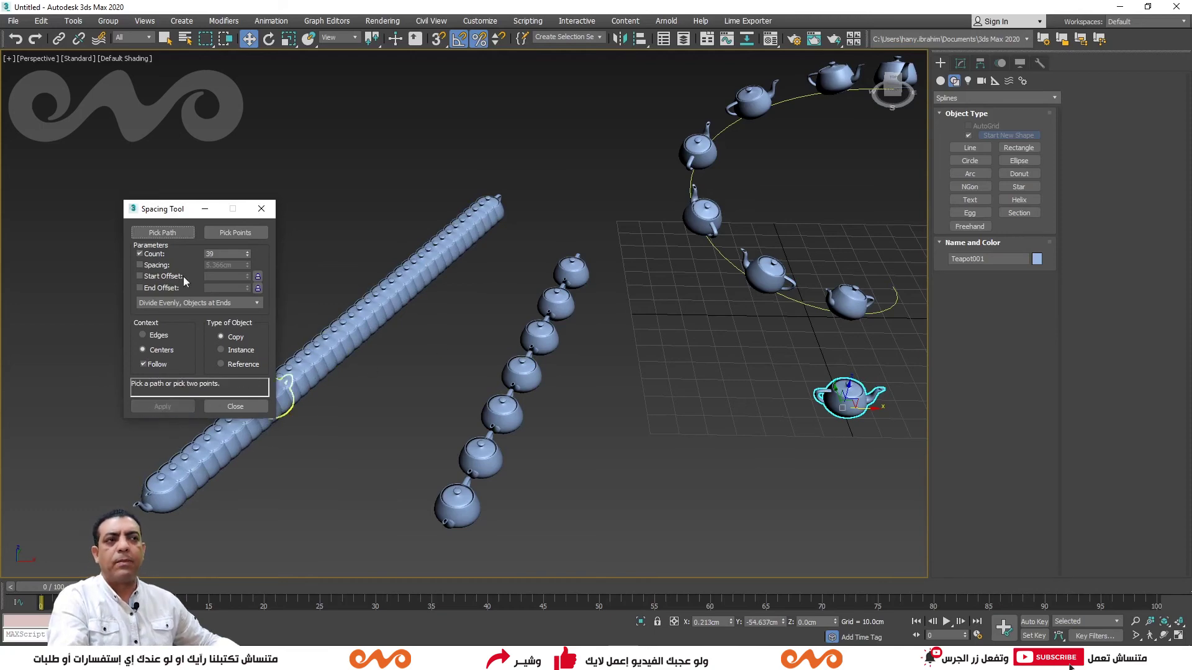
{"action": "left_click_drag", "start_coordinate": [180, 208], "coordinate": [153, 176]}
{"action": "key", "text": "ctrl+a"}
- Deselect the original teapot from the full selection and delete the helix and teapot copies
{"action": "key", "text": "z"}
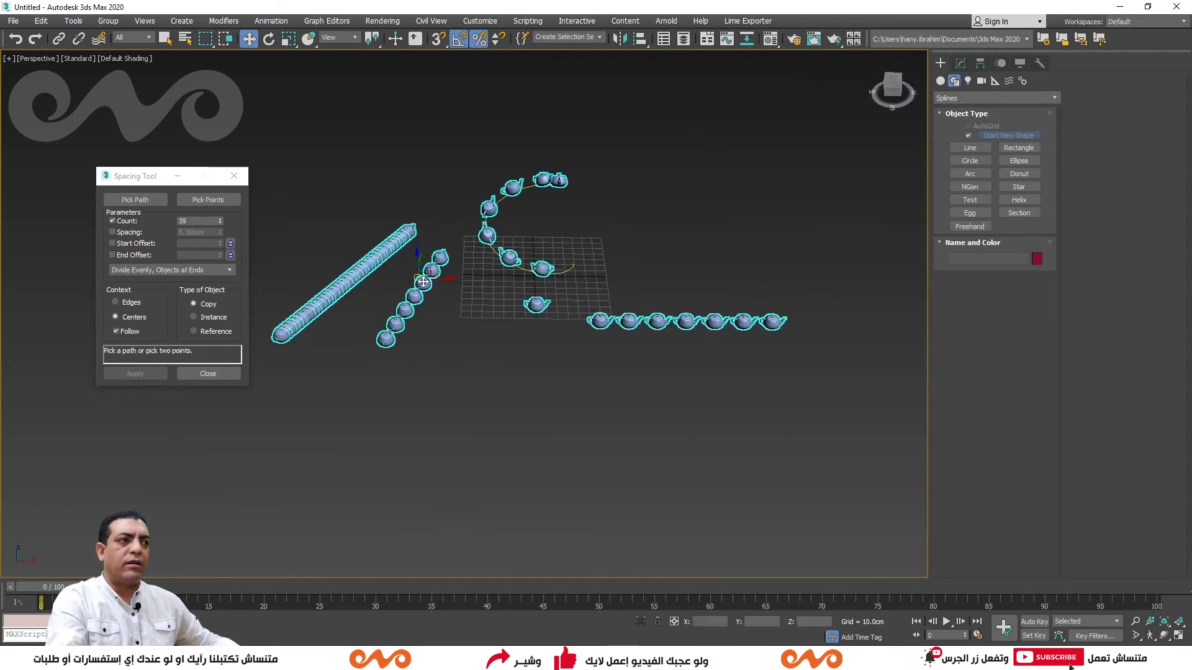
{"action": "middle_click_drag", "start_coordinate": [482, 303], "coordinate": [429, 383]}
{"action": "scroll", "coordinate": [429, 377], "scroll_direction": "up", "scroll_amount": 2}
{"action": "scroll", "coordinate": [723, 427], "scroll_direction": "up", "scroll_amount": 2}
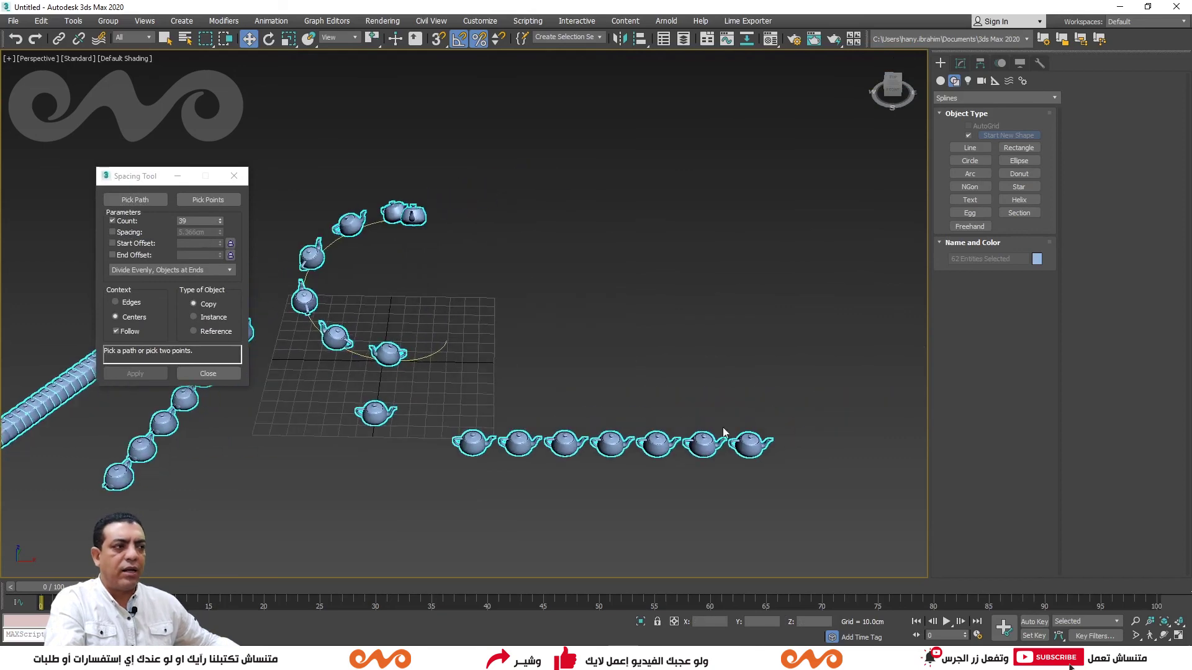
{"action": "left_click_drag", "start_coordinate": [799, 421], "coordinate": [441, 505], "text": "alt"}
{"action": "key", "text": "z"}
{"action": "middle_click_drag", "start_coordinate": [585, 433], "coordinate": [474, 431]}
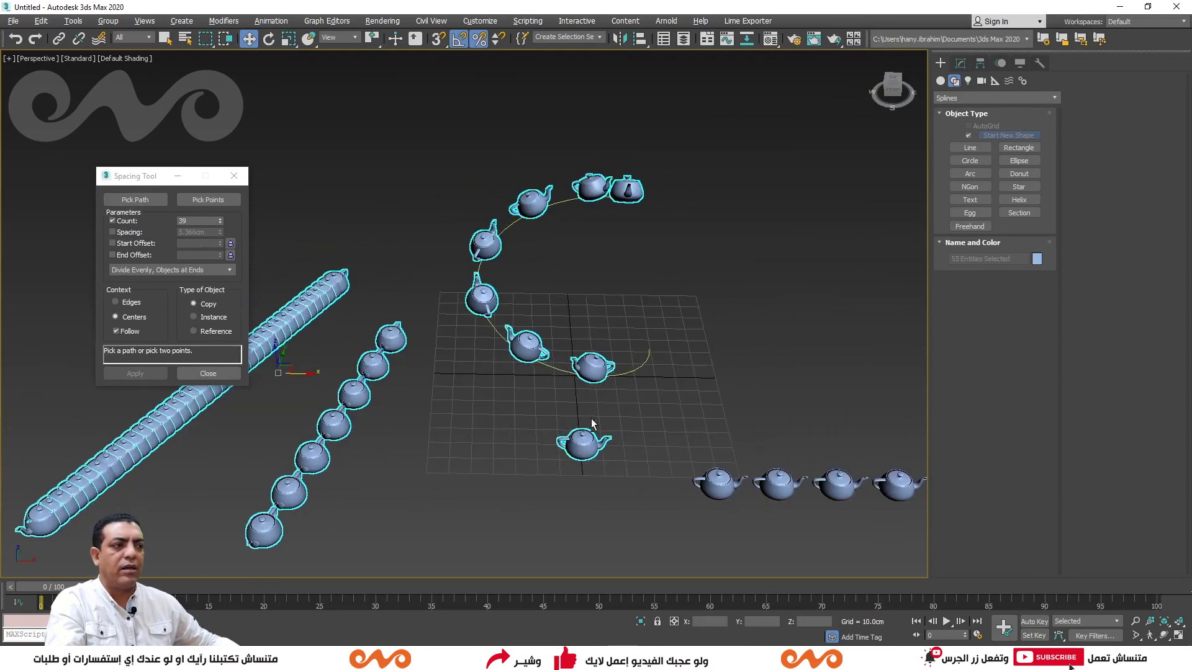
{"action": "left_click", "coordinate": [581, 441], "text": "alt"}
{"action": "key", "text": "Delete"}
- Select and delete the remaining straight row of teapots
{"action": "key", "text": "z"}
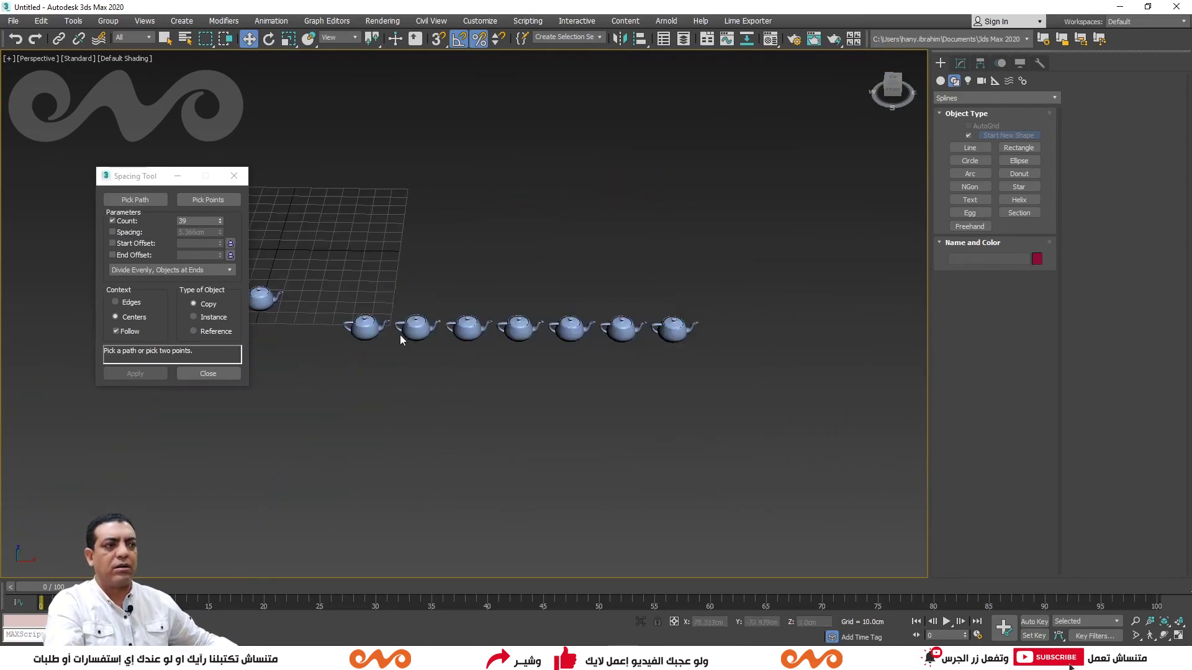
{"action": "left_click", "coordinate": [400, 333]}
{"action": "left_click_drag", "start_coordinate": [734, 239], "coordinate": [391, 393]}
{"action": "key", "text": "Delete"}
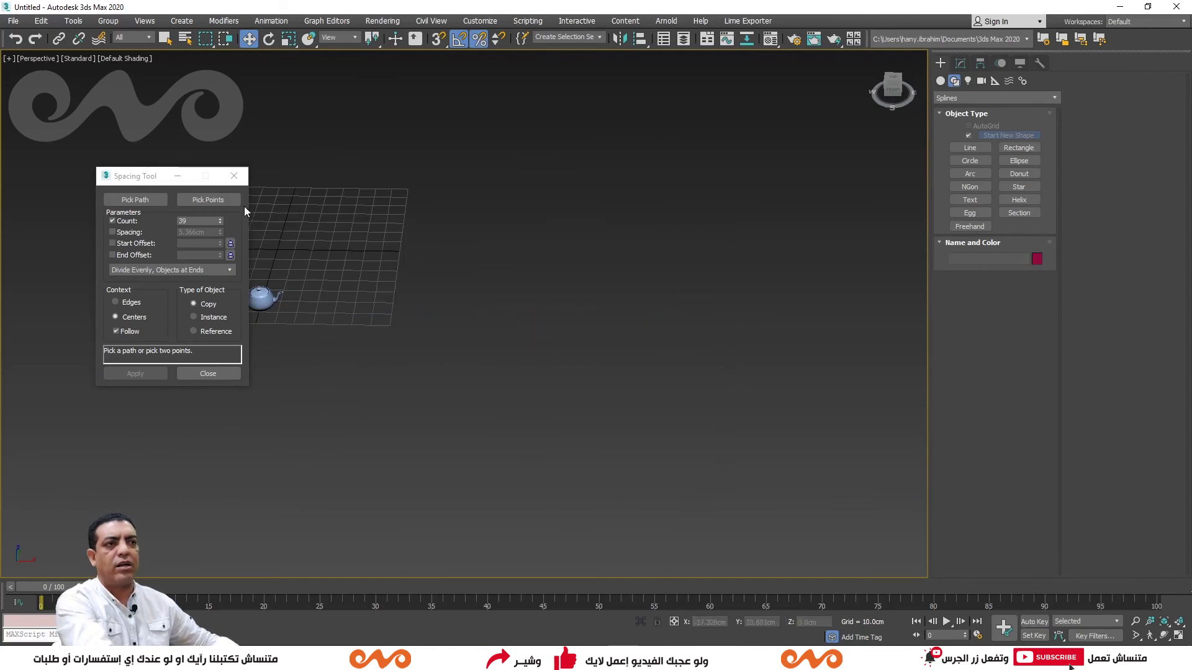
- Zoom and orbit around the lone Teapot001 and move the Spacing Tool window aside
{"action": "middle_click_drag", "start_coordinate": [331, 236], "coordinate": [568, 350]}
{"action": "left_click", "coordinate": [510, 366]}
{"action": "key", "text": "z"}
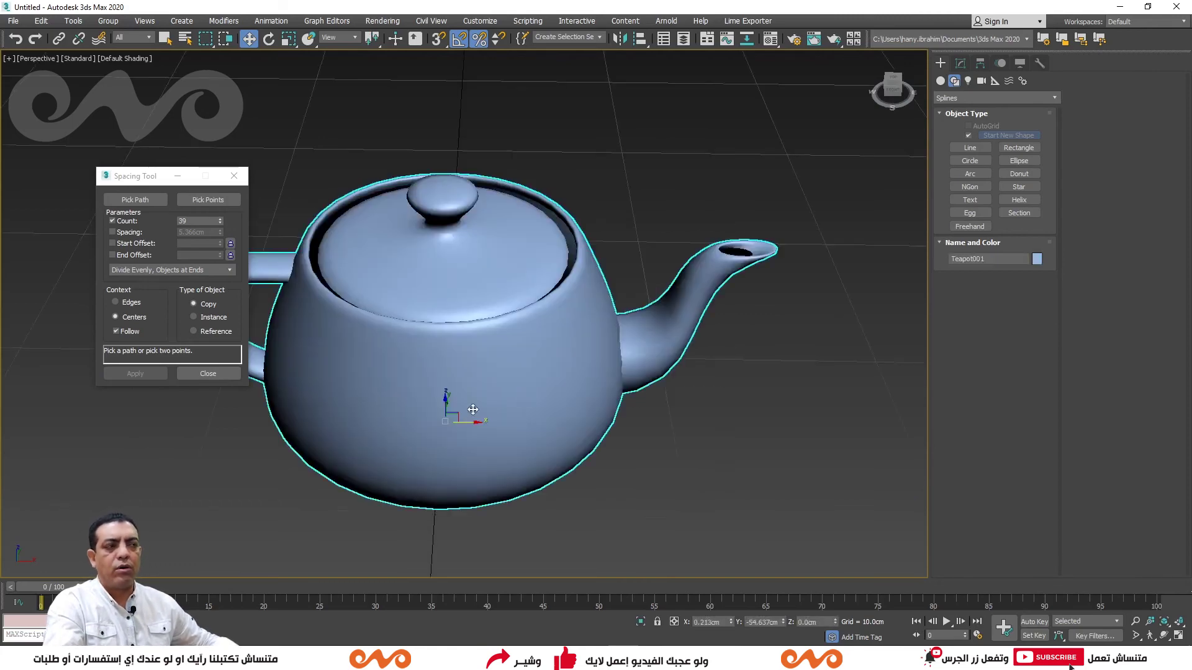
{"action": "mouse_move", "coordinate": [472, 372]}
{"action": "middle_mouse_down", "text": "alt"}
{"action": "mouse_move", "coordinate": [527, 397]}
{"action": "mouse_move", "coordinate": [644, 417]}
{"action": "middle_mouse_up", "text": "alt"}
{"action": "scroll", "coordinate": [512, 424], "scroll_direction": "down", "scroll_amount": 5}
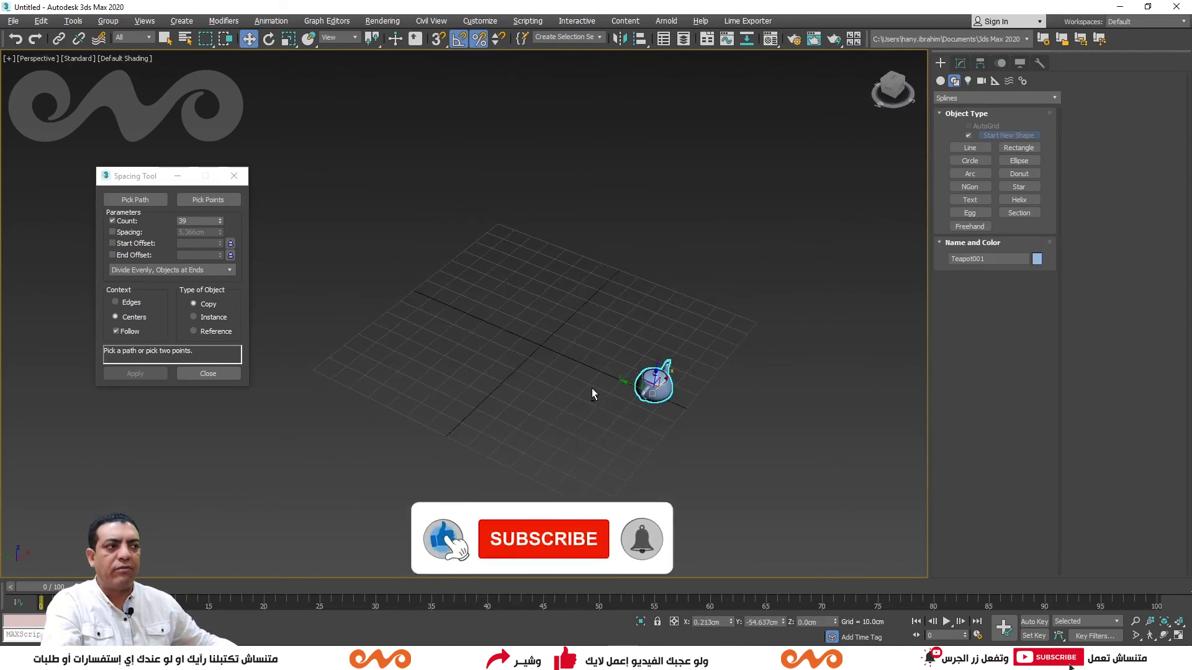
{"action": "scroll", "coordinate": [591, 388], "scroll_direction": "up", "scroll_amount": 3}
{"action": "middle_click_drag", "start_coordinate": [591, 388], "coordinate": [592, 378]}
{"action": "mouse_move", "coordinate": [131, 177]}
{"action": "left_mouse_down"}
{"action": "mouse_move", "coordinate": [80, 91]}
{"action": "mouse_move", "coordinate": [70, 102]}
{"action": "left_mouse_up"}
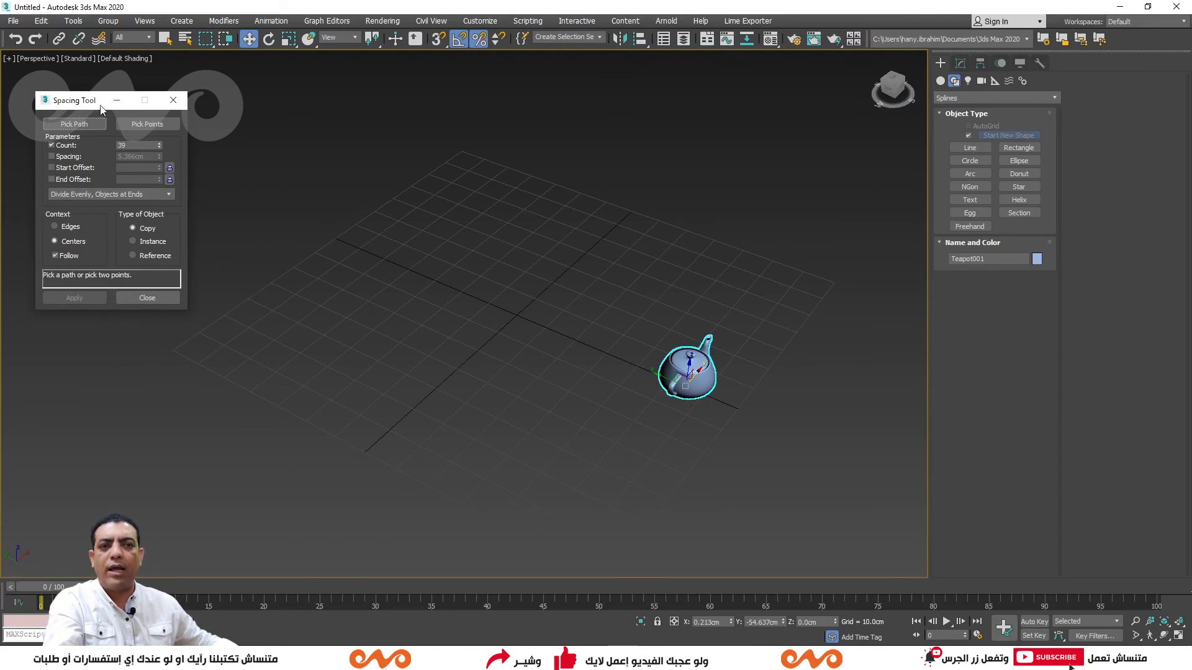
{"action": "left_click", "coordinate": [173, 100]}
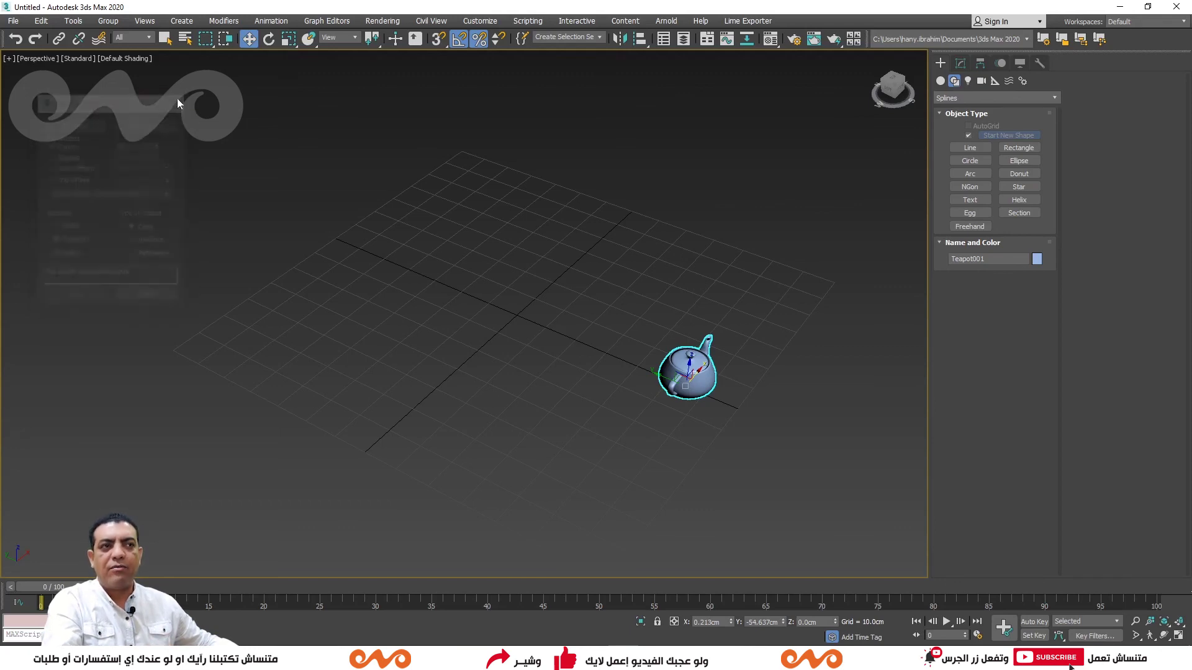